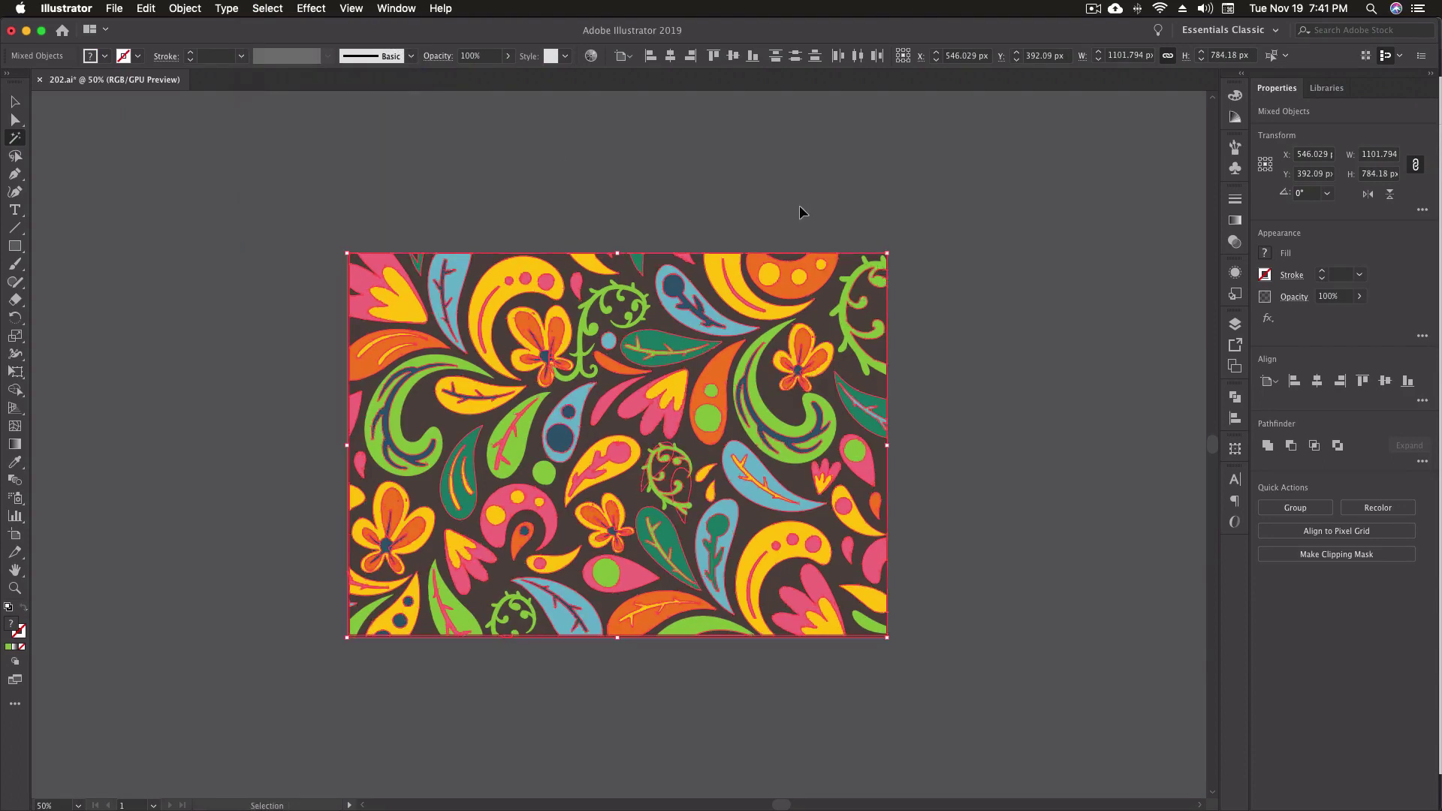
# Delete the non-green shapes, select the blue paisley shapes, and bring Illustrator forward.
pyautogui.press('Delete')
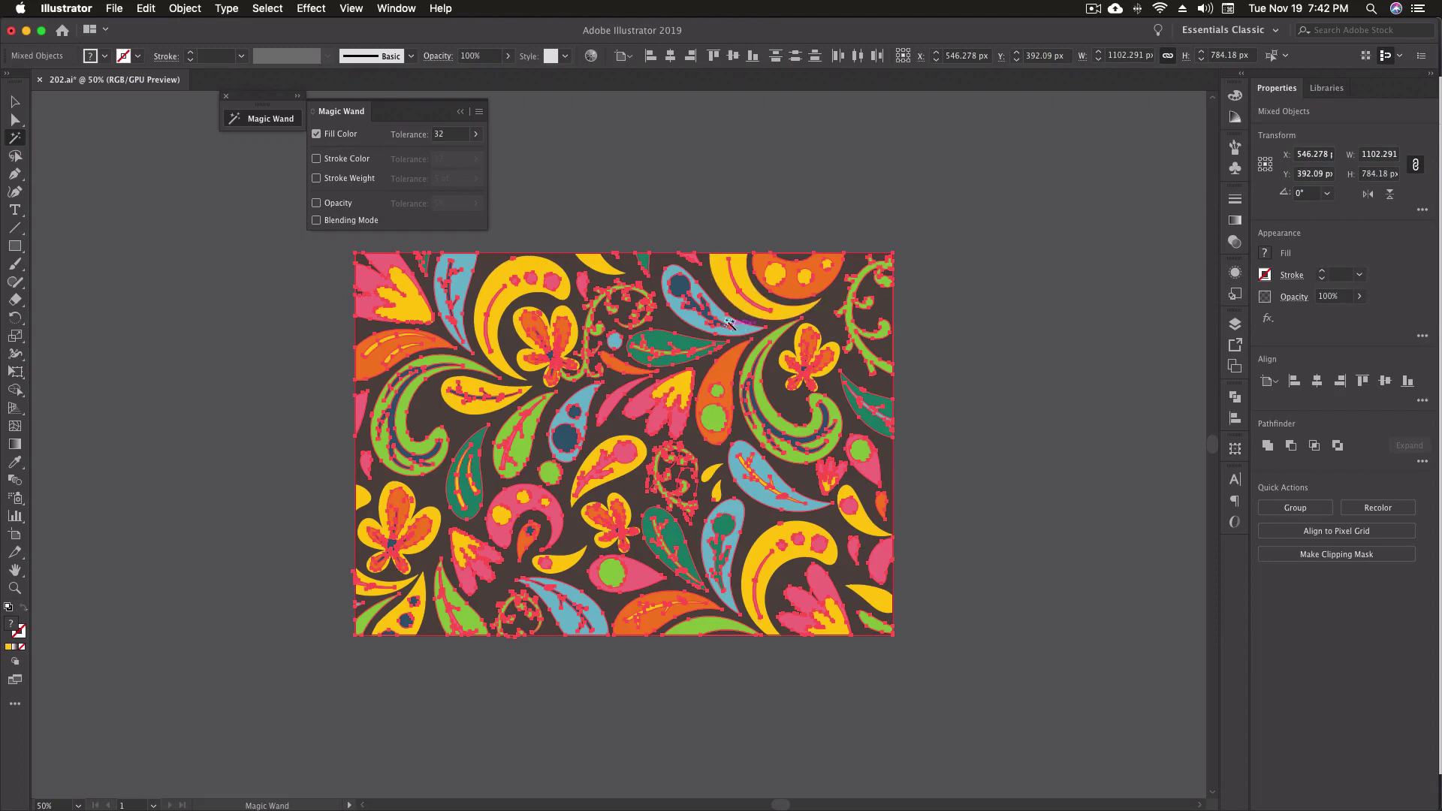
pyautogui.click(678, 287)
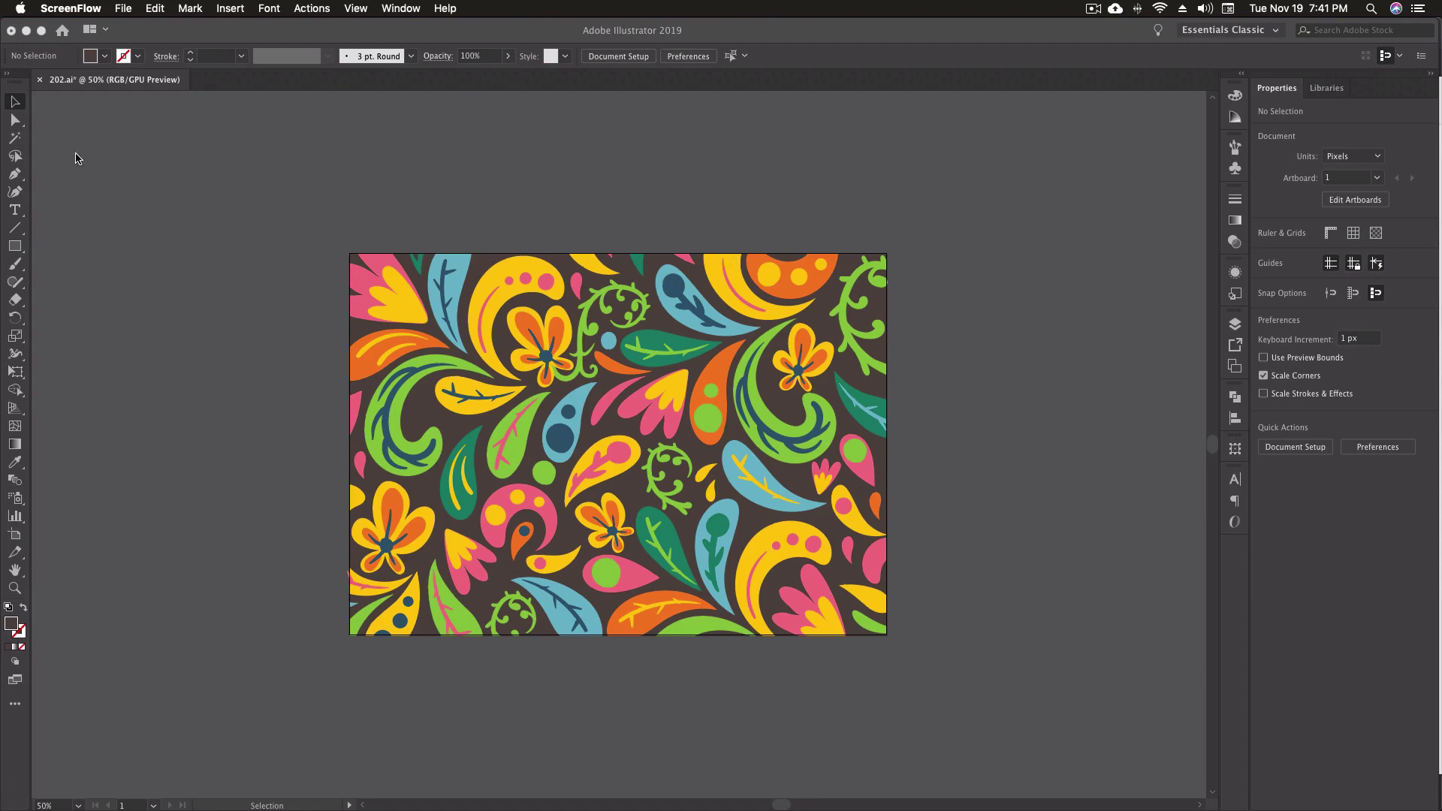
pyautogui.click(17, 142)
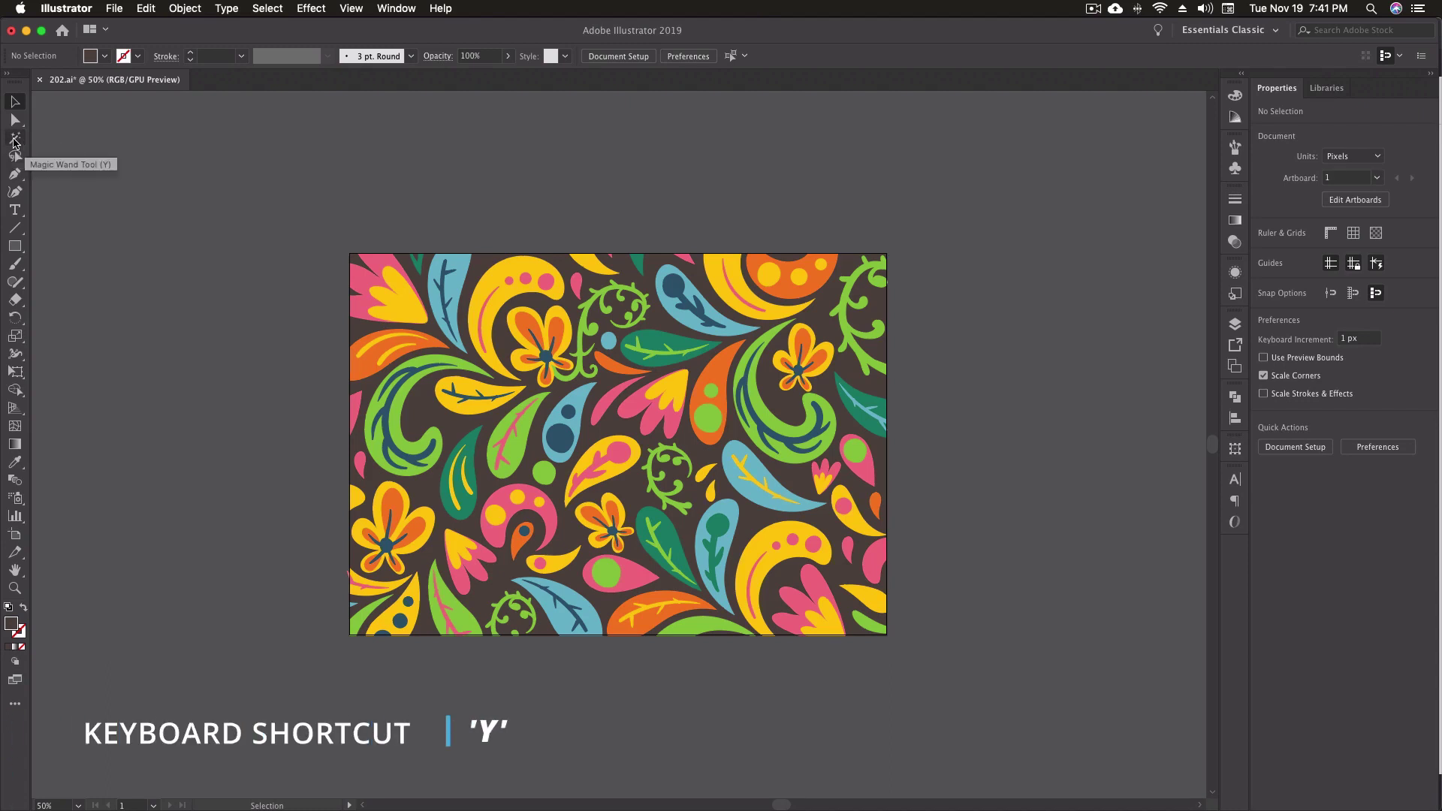
# Use the Magic Wand to select all the light-green shapes in the paisley pattern.
pyautogui.click(15, 141)
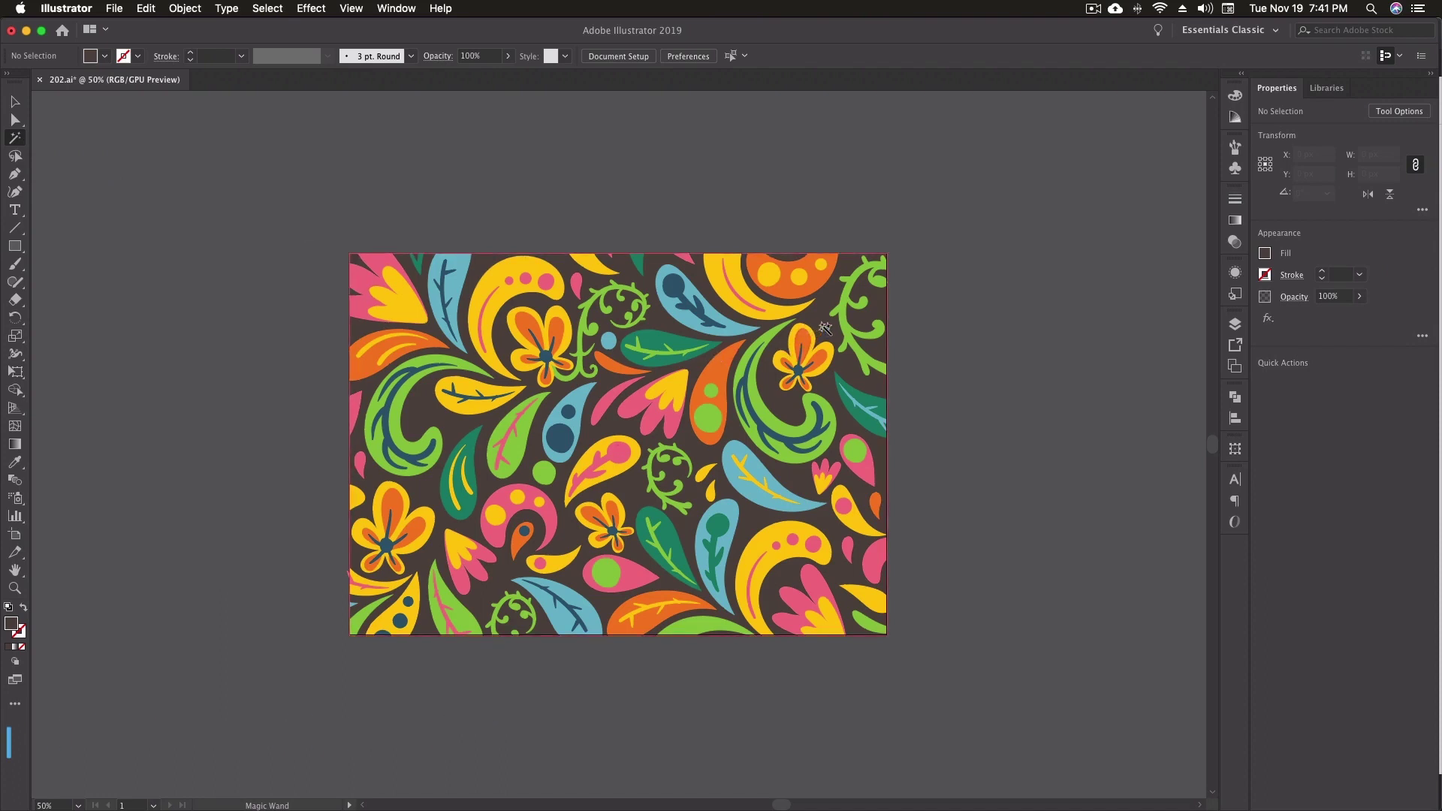
pyautogui.click(767, 419)
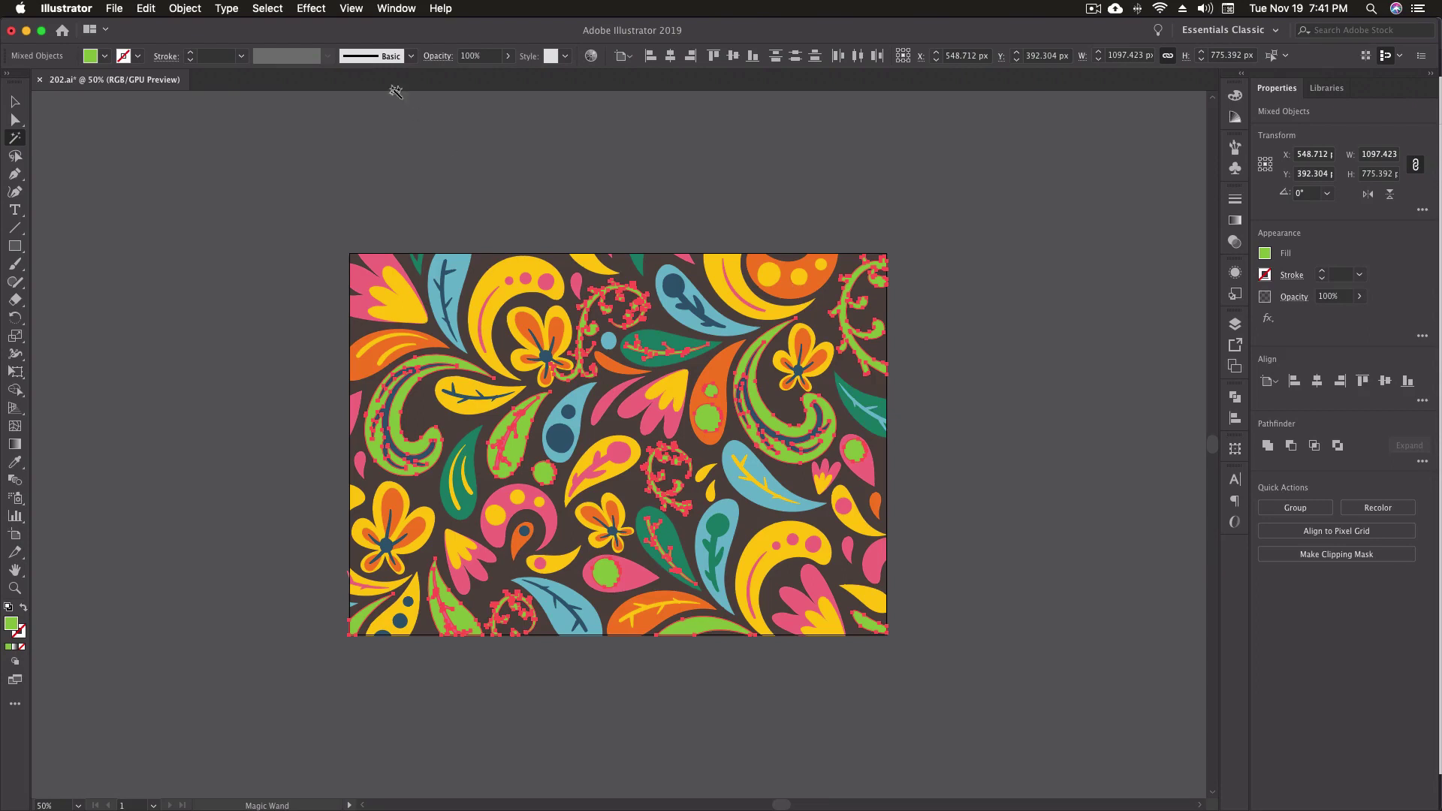
pyautogui.click(317, 10)
pyautogui.moveTo(271, 9)
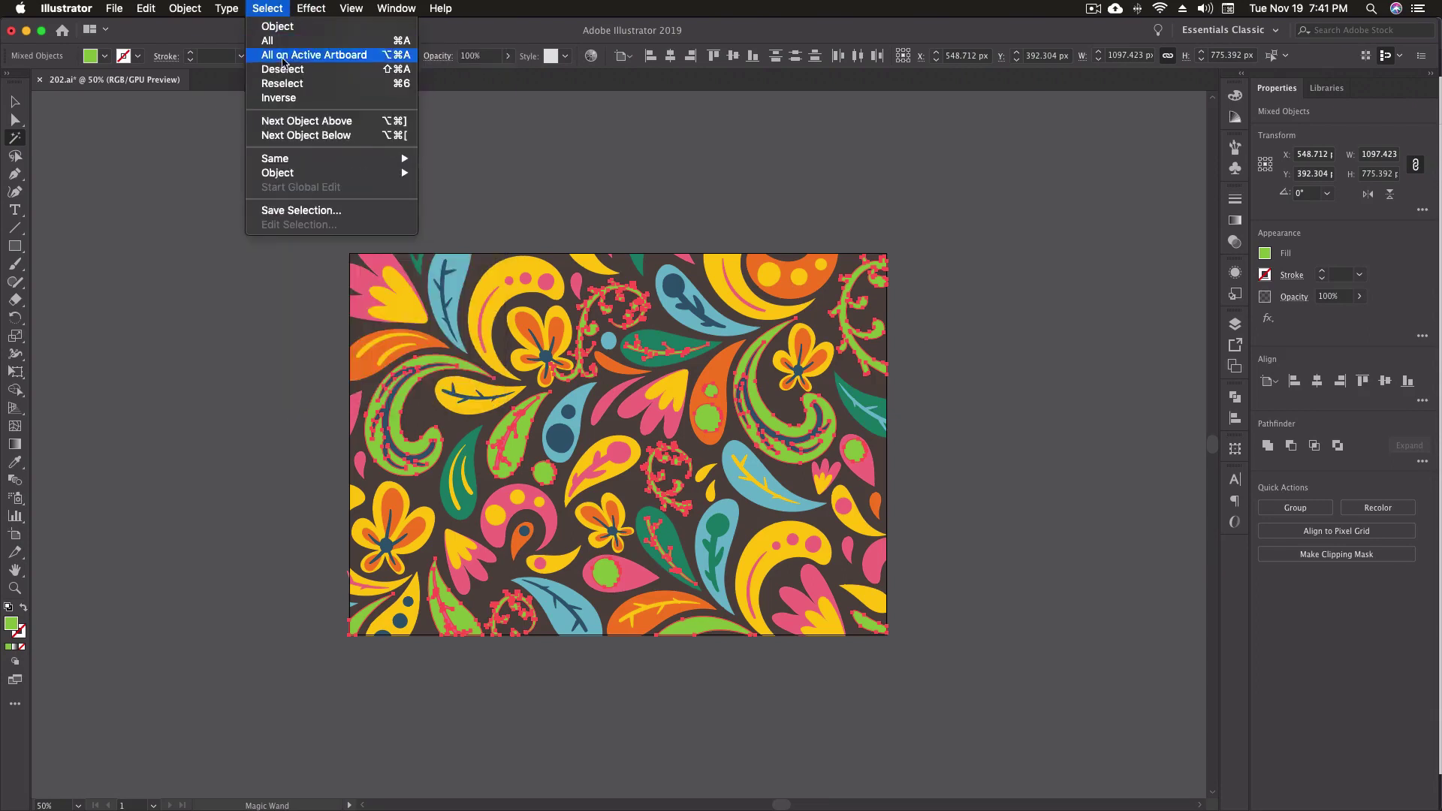
# Invert the green selection, hide all other shapes with Cmd+3, then show everything again.
pyautogui.click(325, 101)
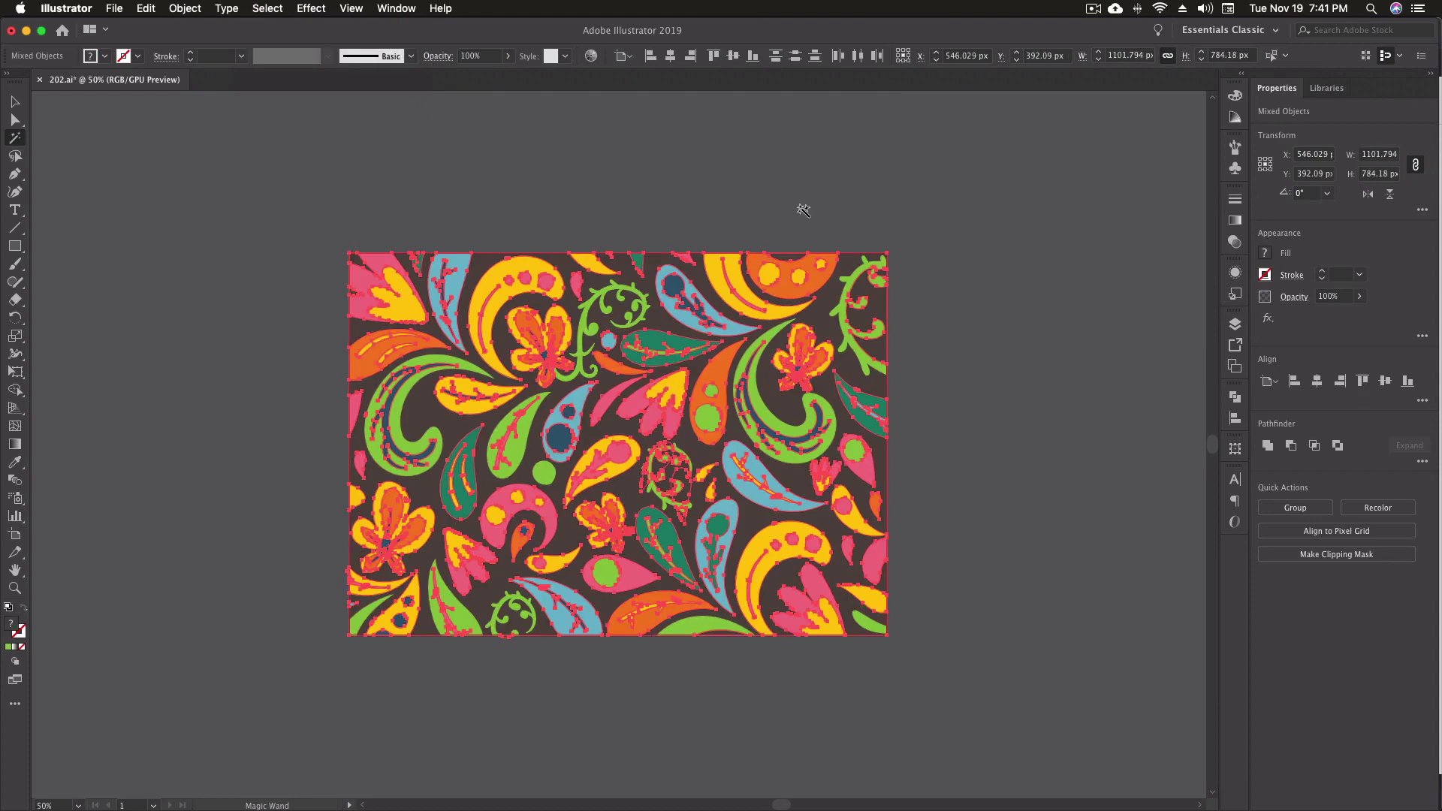
pyautogui.press('super+3')
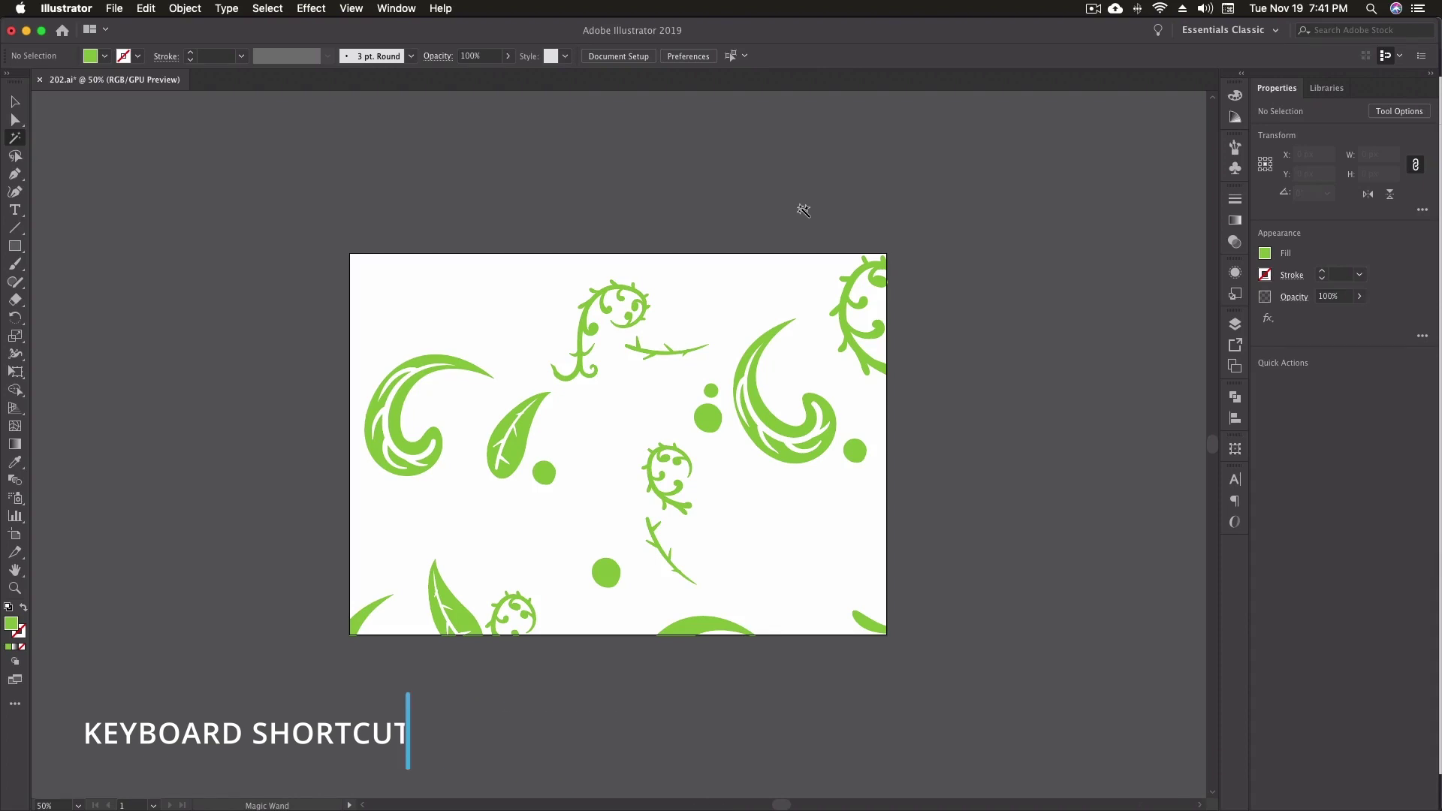
pyautogui.press('super+alt+3')
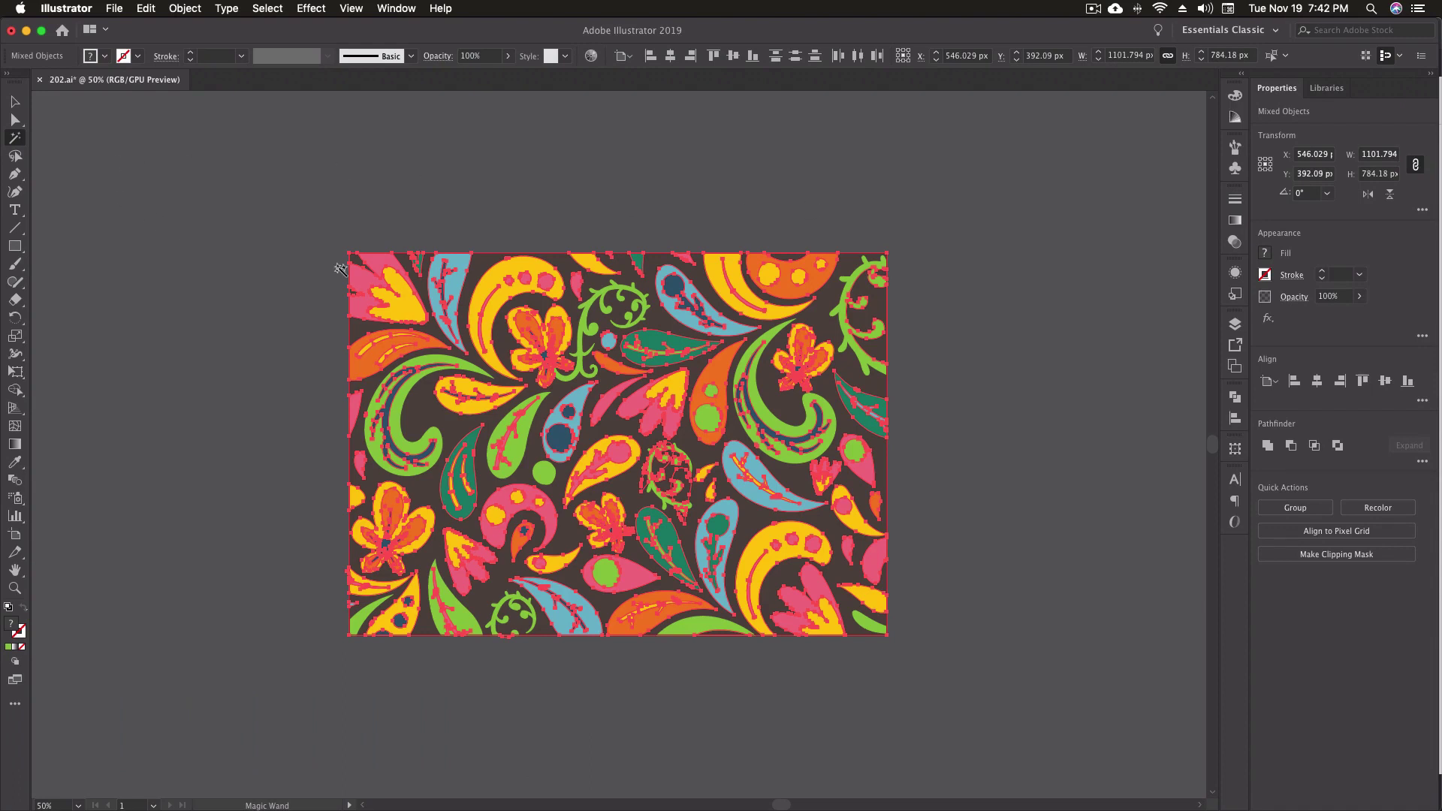
# Select the yellow shapes, delete everything else via Select > Inverse, then undo the deletion.
pyautogui.click(500, 274)
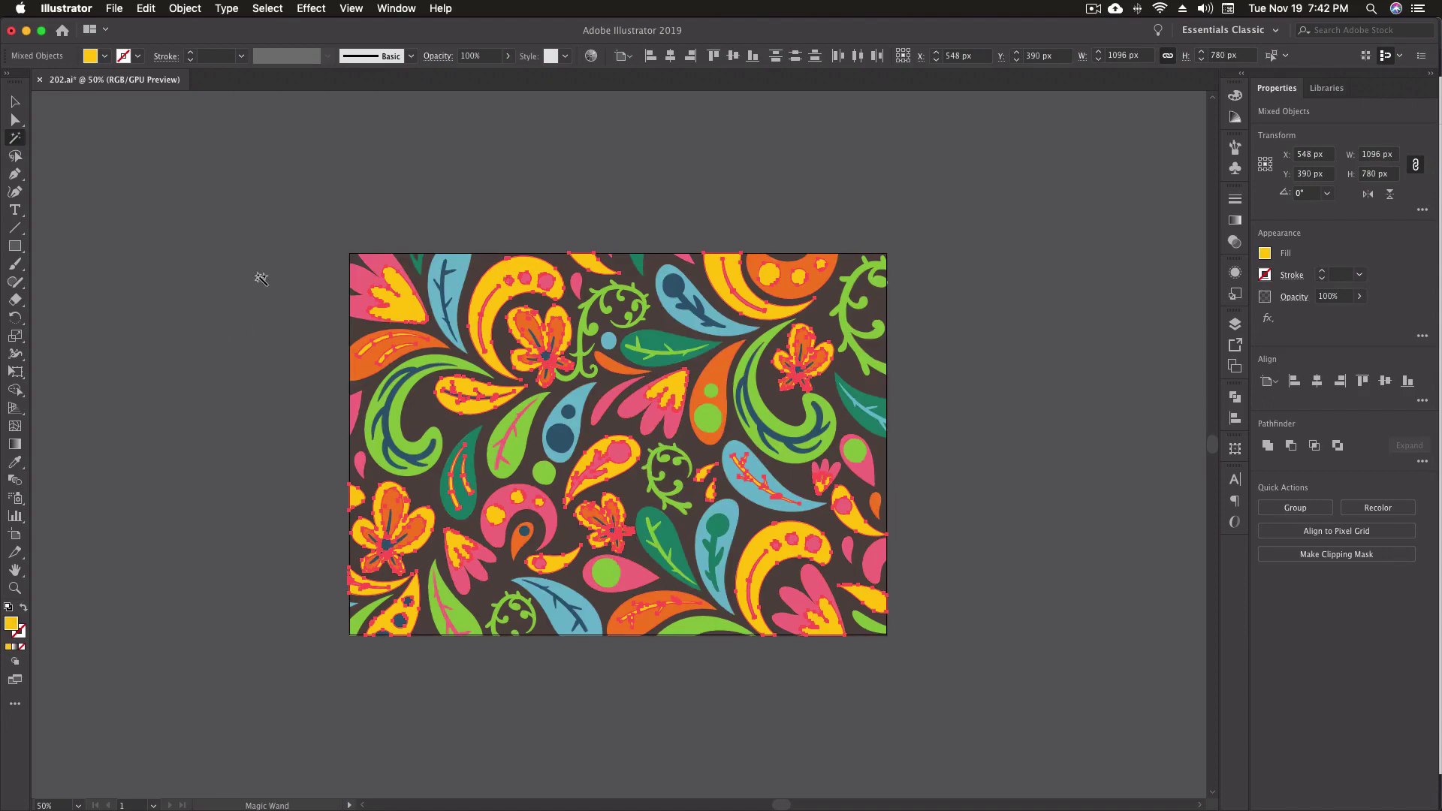
pyautogui.click(267, 9)
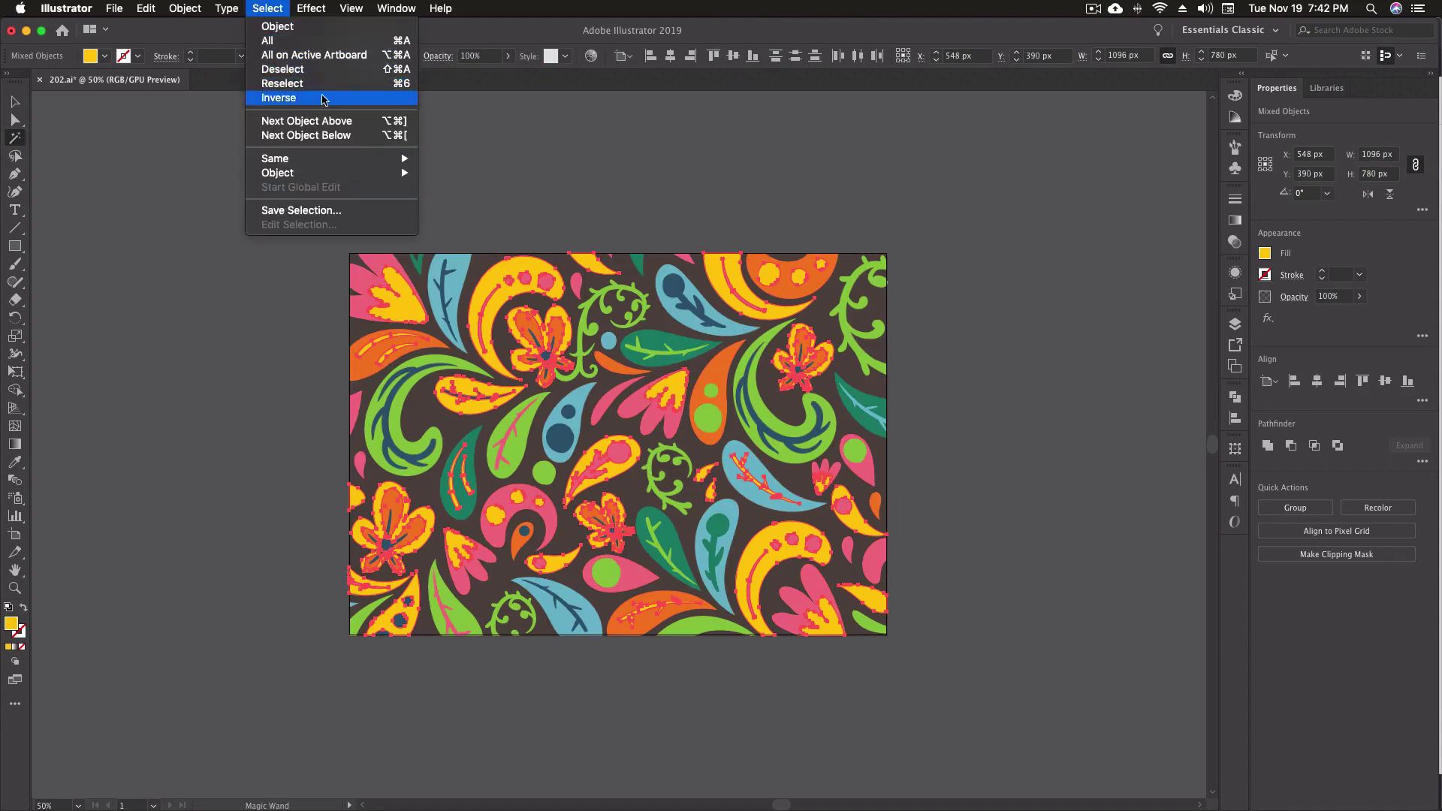
pyautogui.click(327, 98)
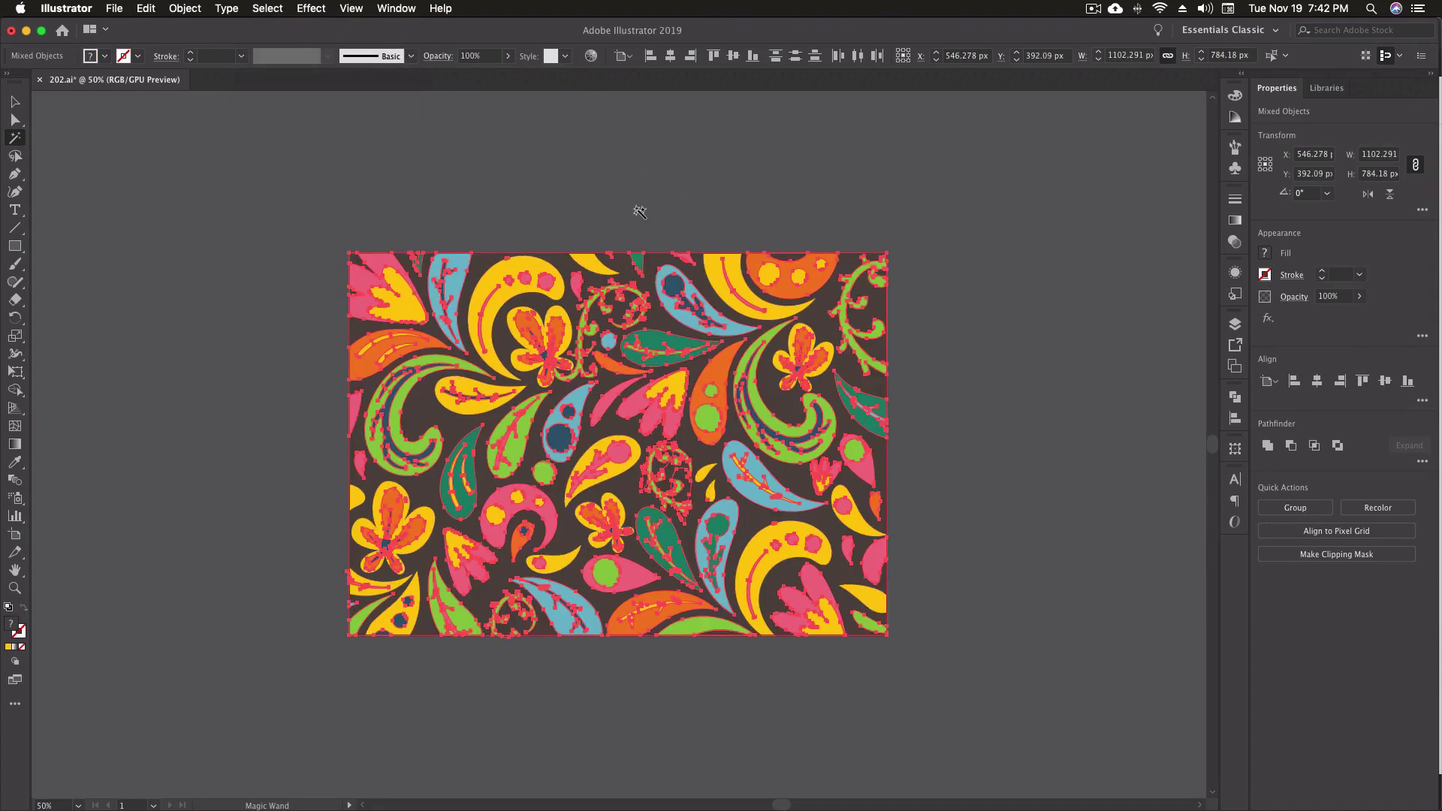
pyautogui.hscroll(-1, 646, 212)
pyautogui.press('Delete')
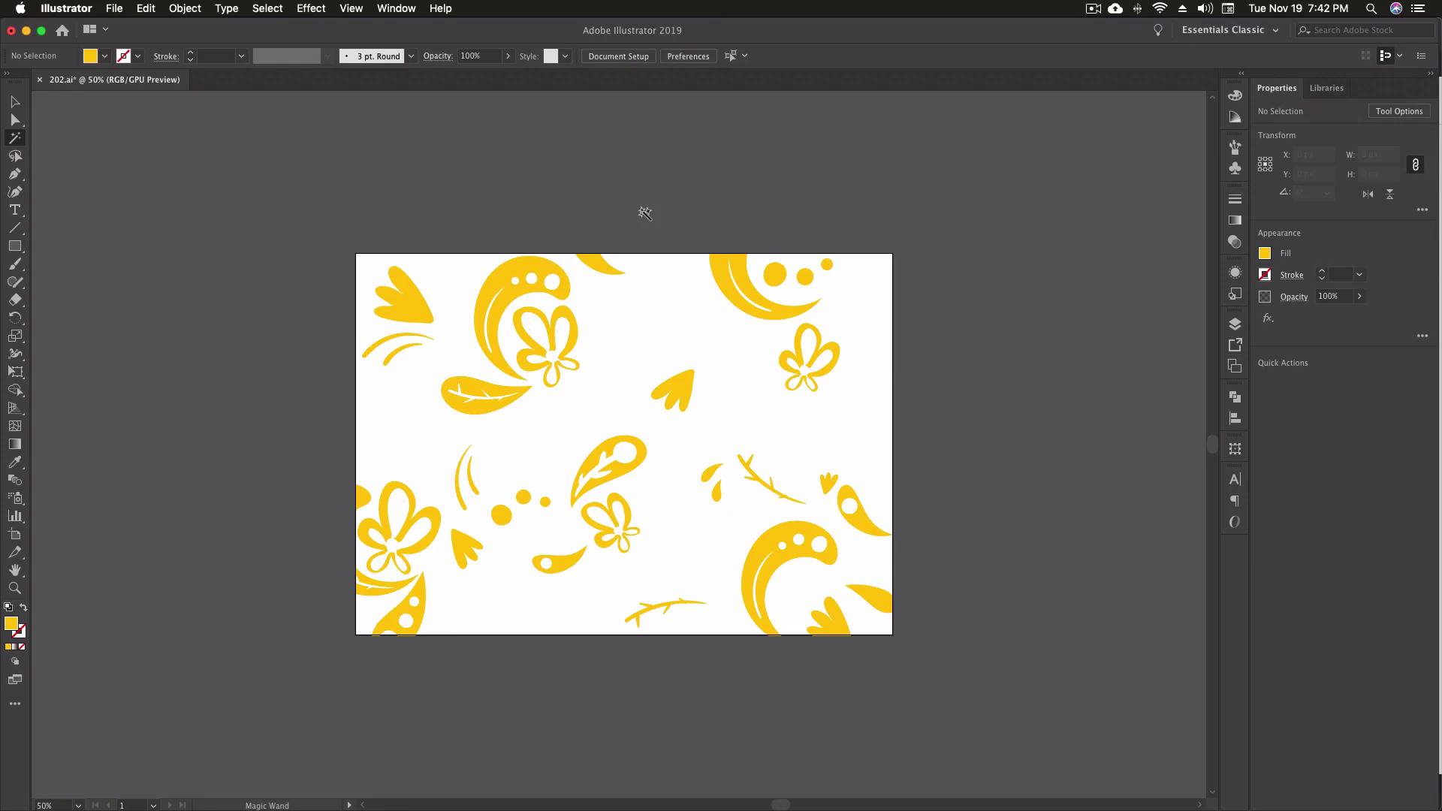
pyautogui.press('super+z')
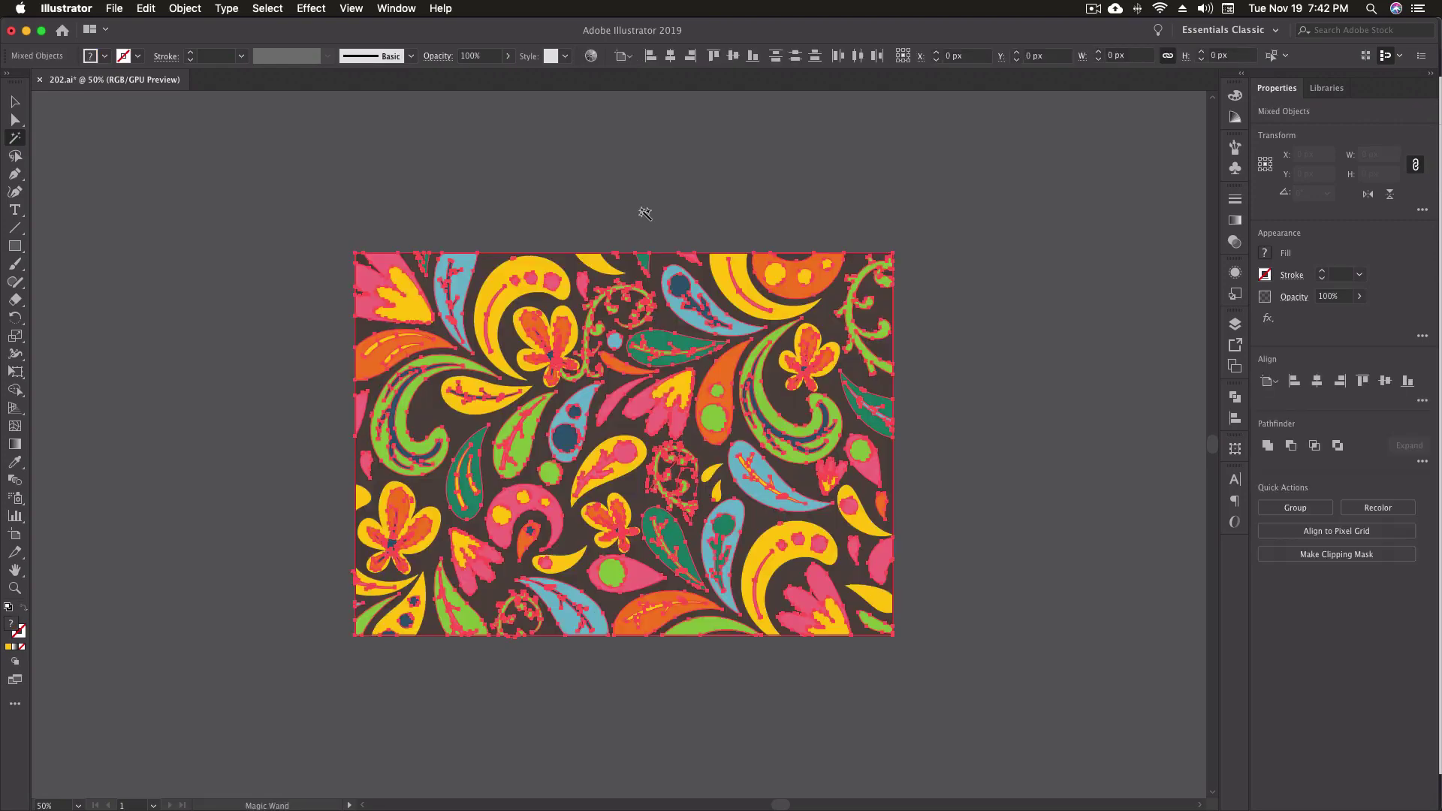
# Open the Magic Wand settings and wand-select all the dark teal leaves and navy shapes.
pyautogui.doubleClick(16, 139)
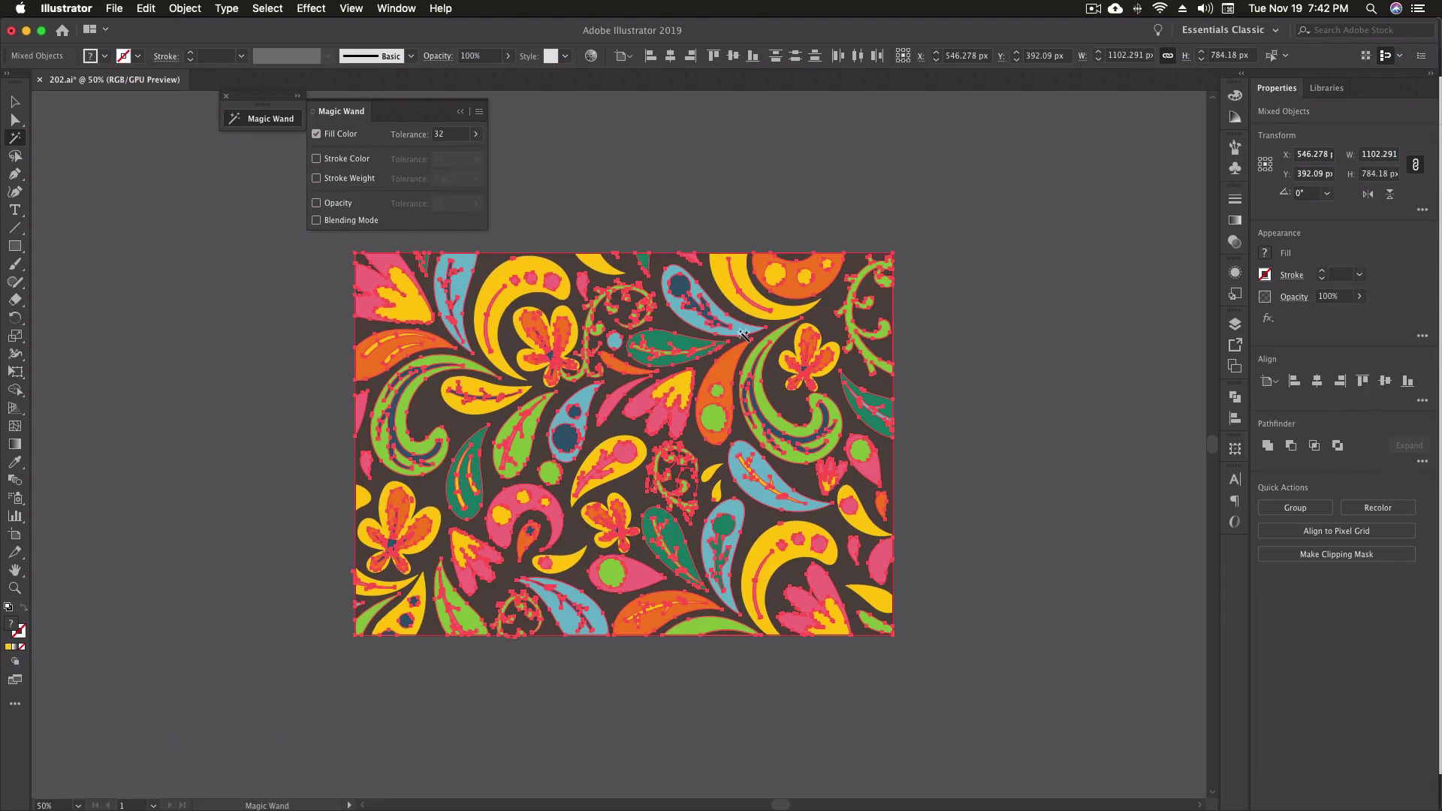
pyautogui.click(679, 288)
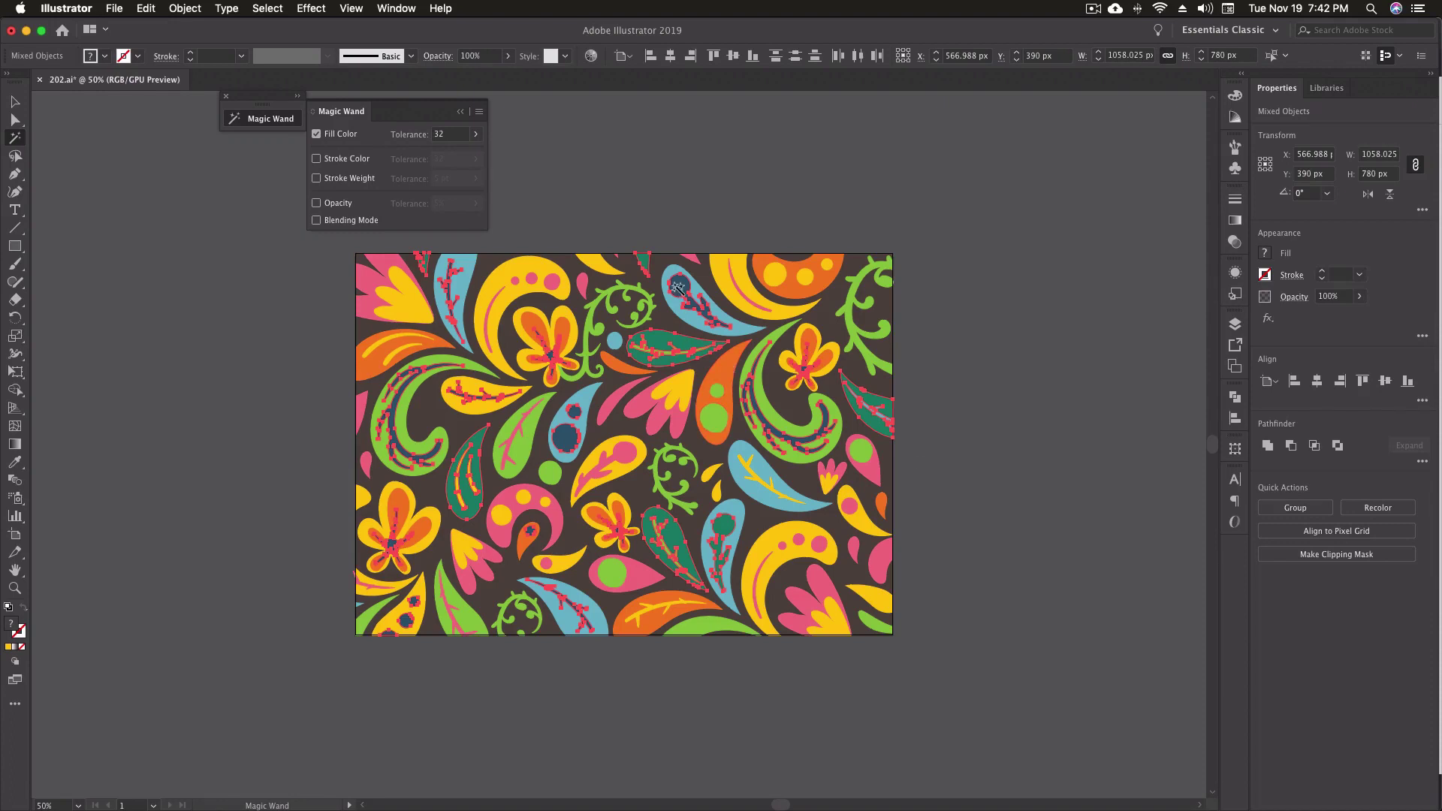
pyautogui.click(14, 588)
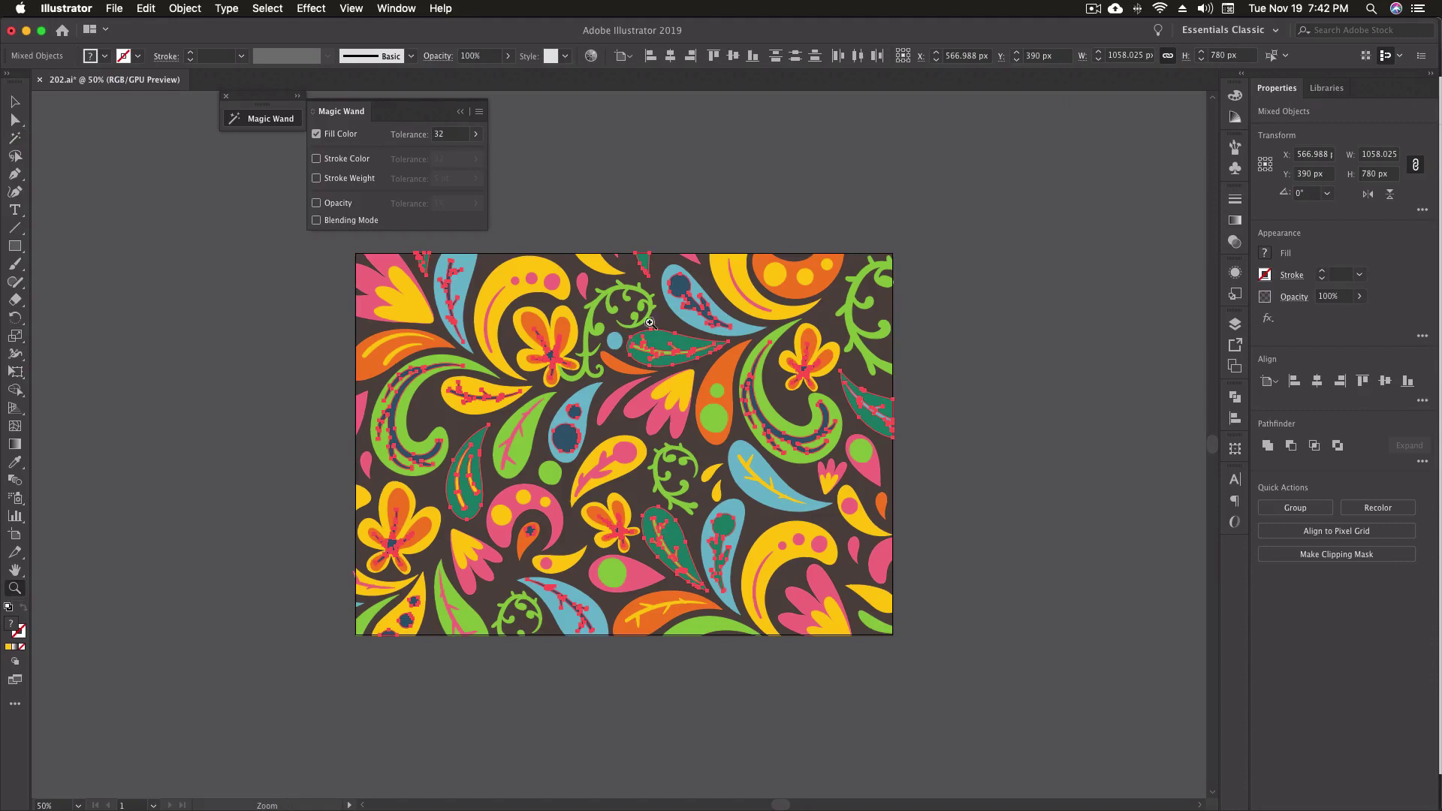
# Zoom in to check the teal and navy selection, zoom back out, then delete everything else.
pyautogui.click(806, 381)
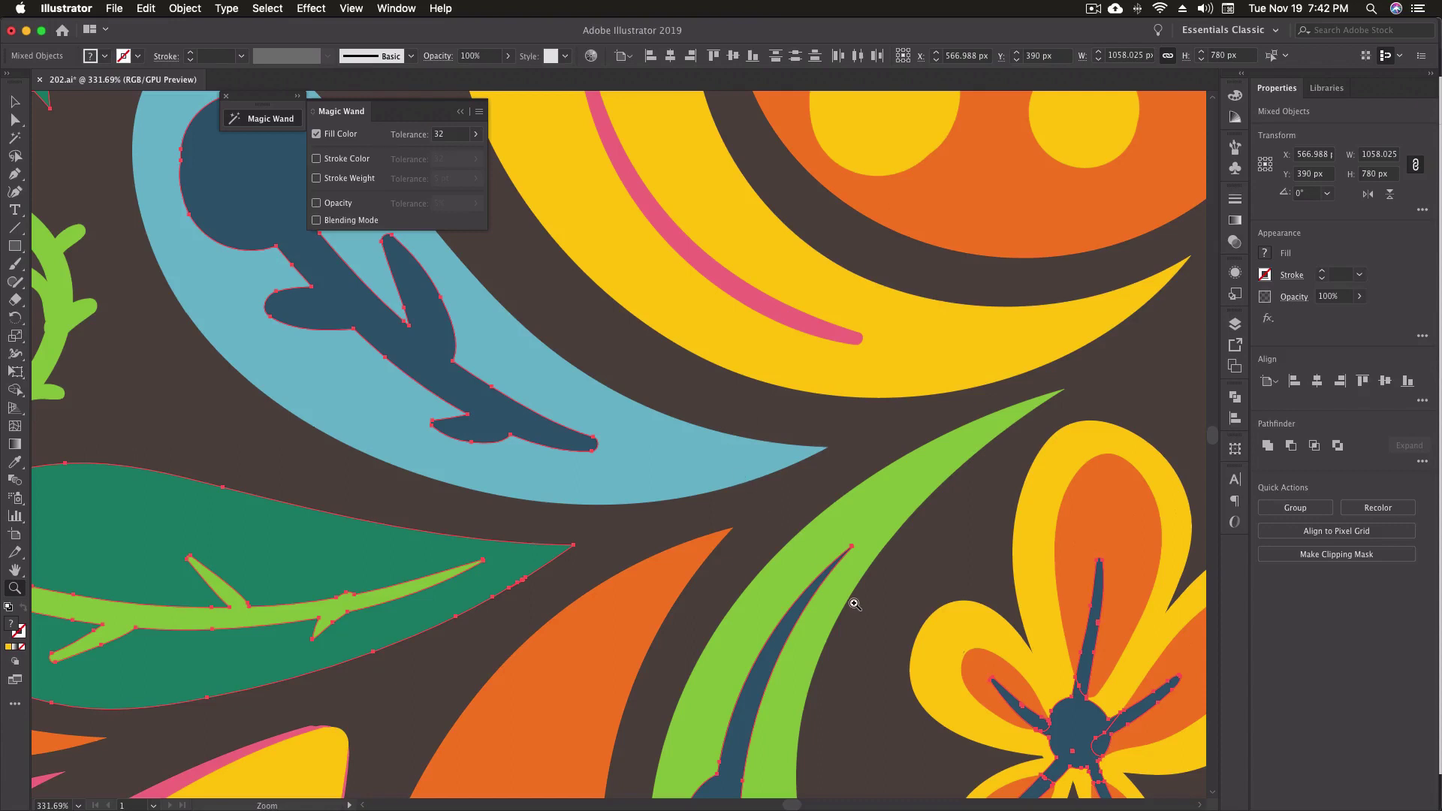
pyautogui.press('super+0')
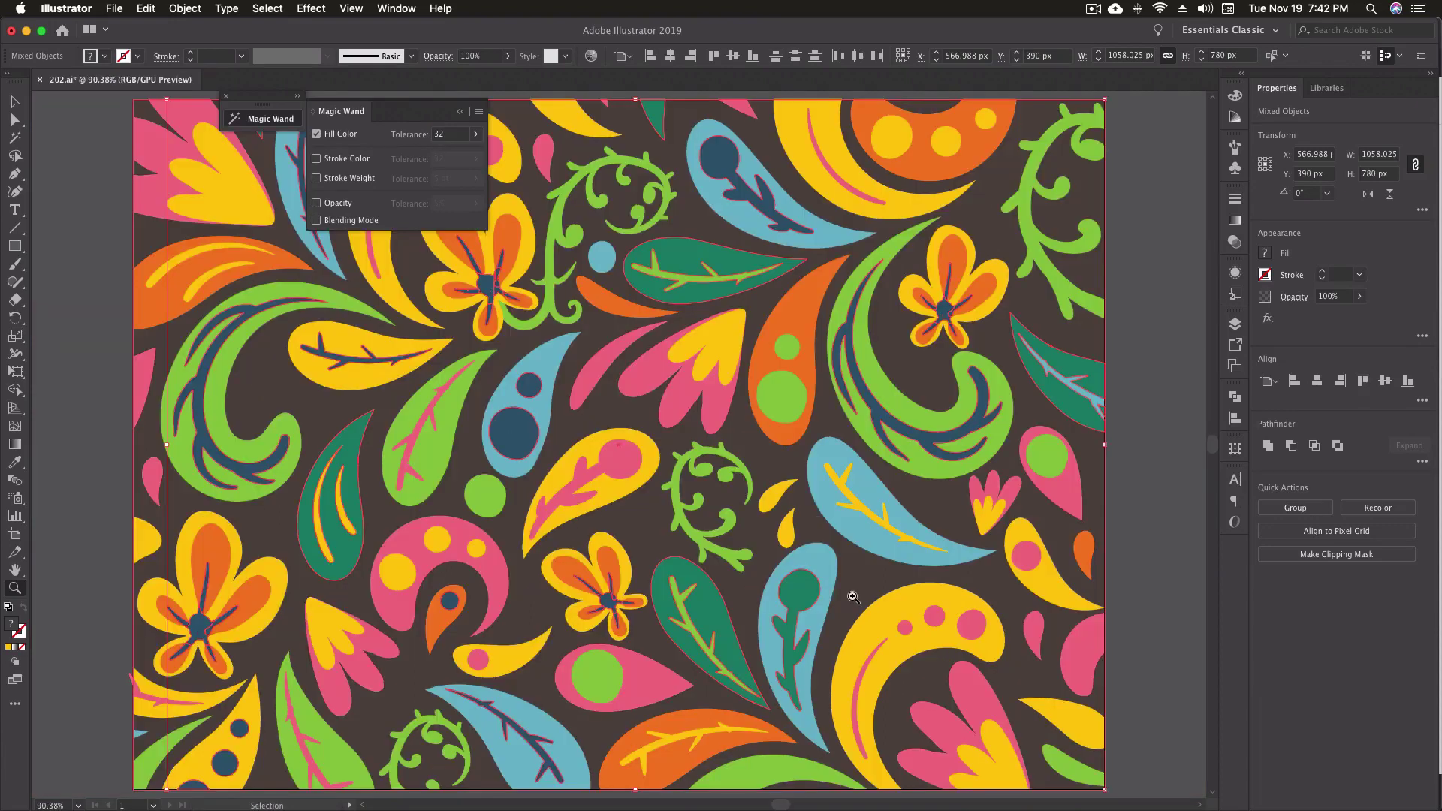
pyautogui.press('super+minus')
pyautogui.press('super+minus')
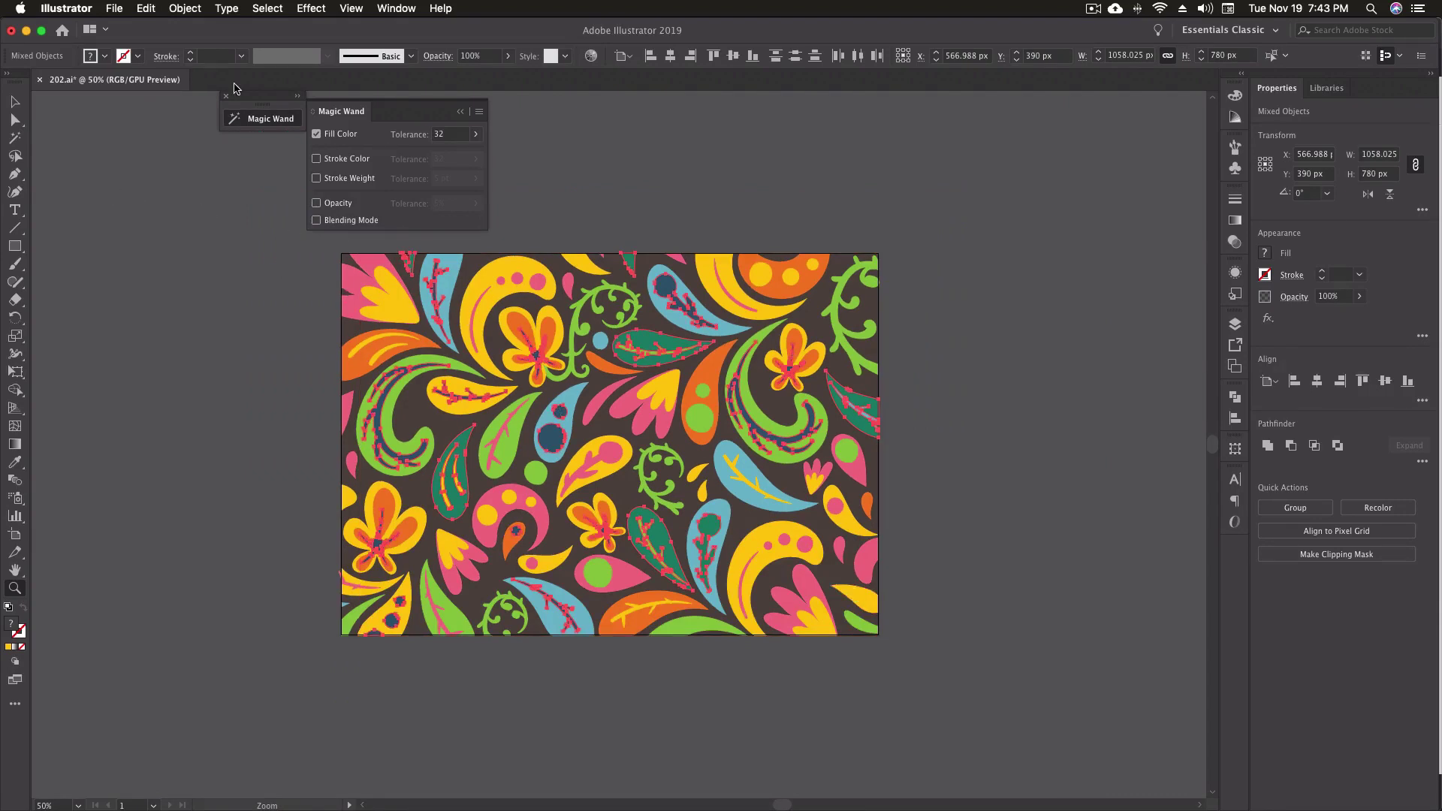
pyautogui.click(286, 9)
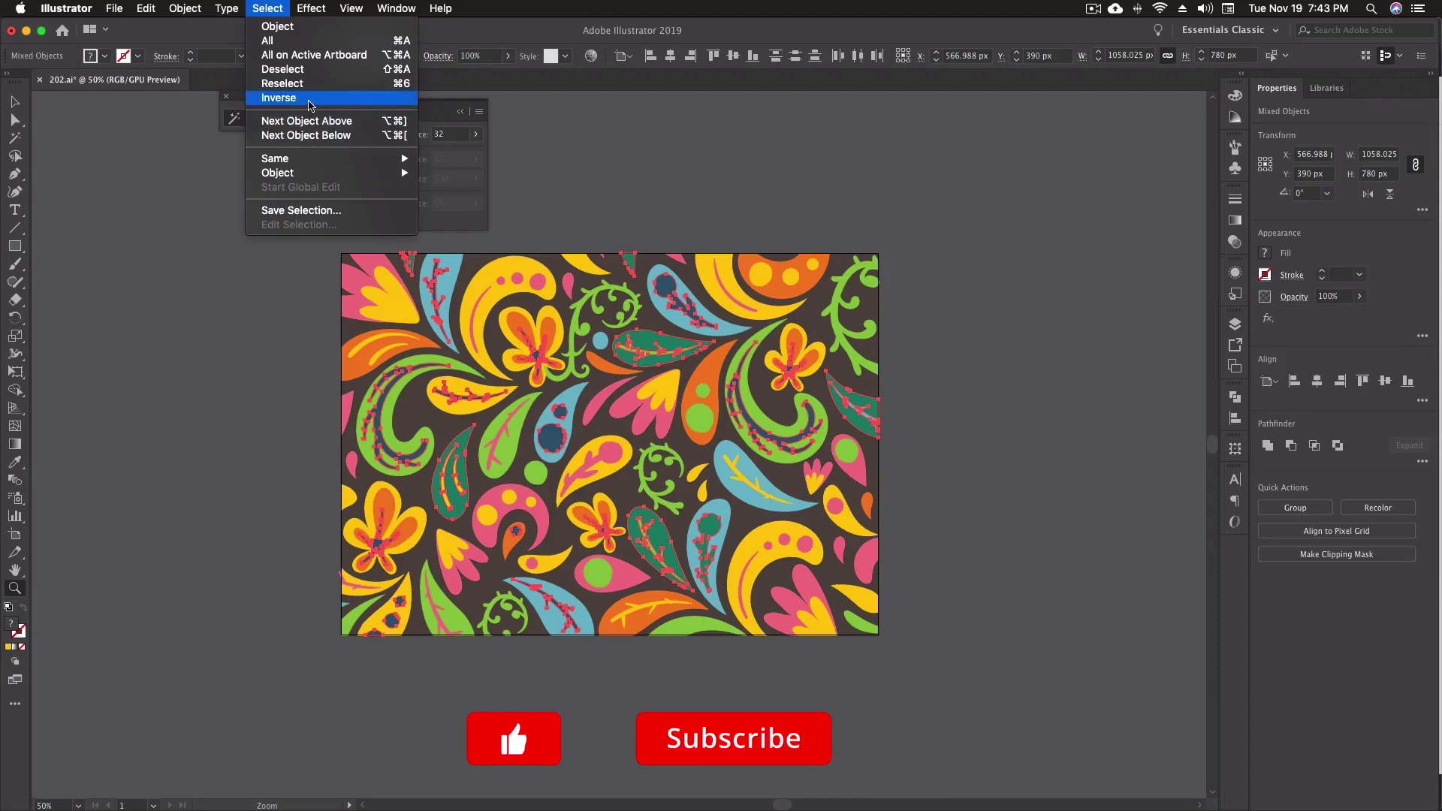
pyautogui.click(274, 97)
pyautogui.press('Delete')
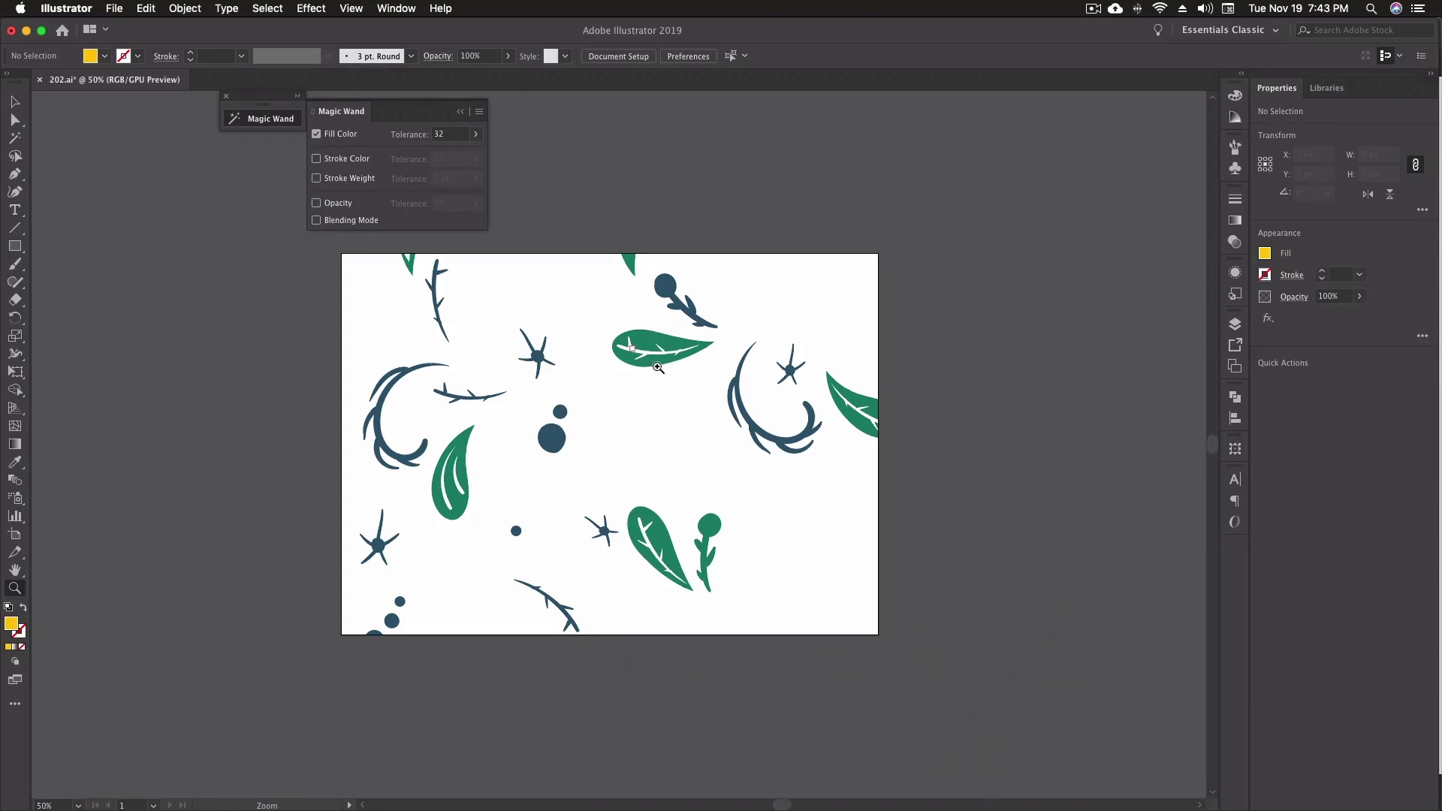
# Inspect the navy sprig's fill colour in the Color Picker without changing it.
pyautogui.click(15, 102)
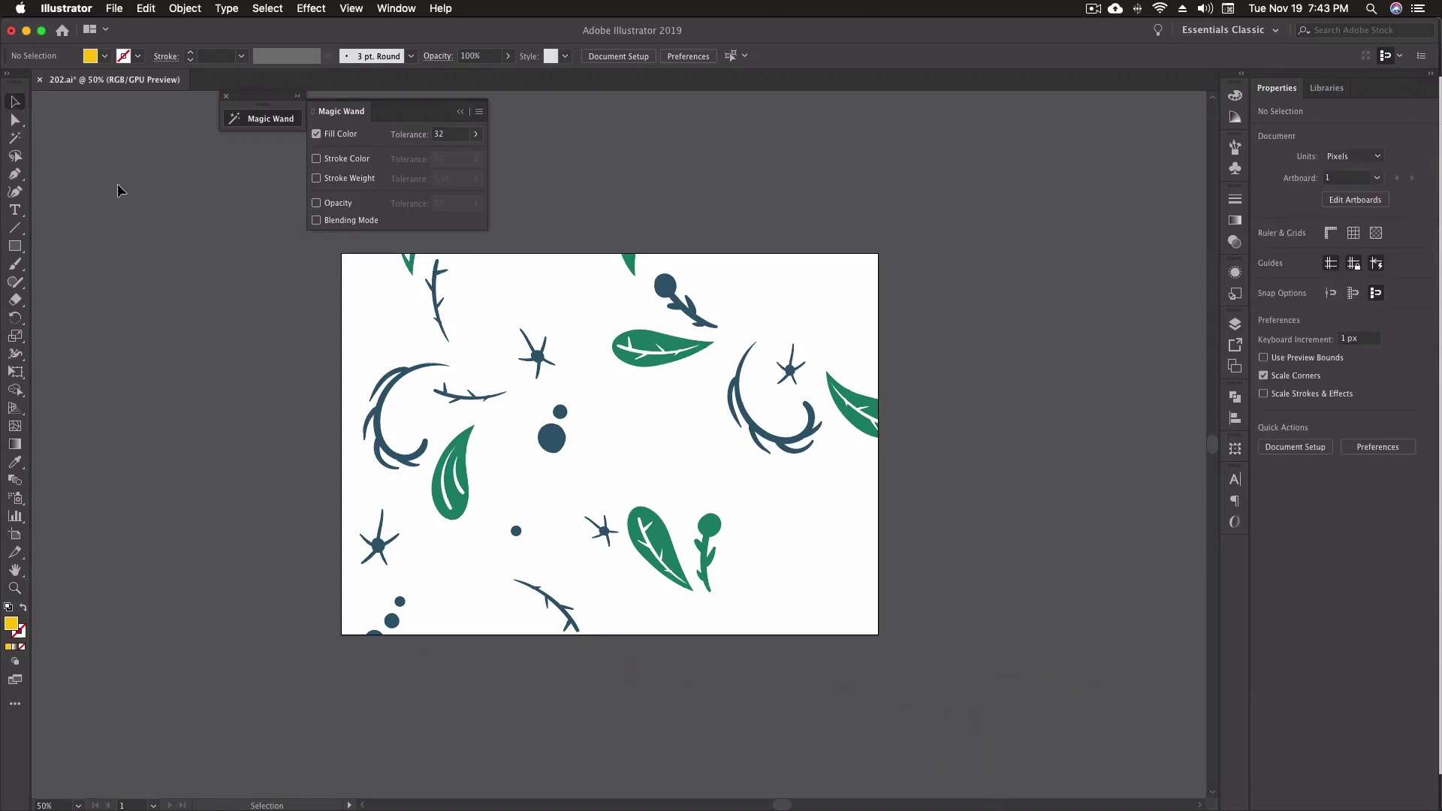
pyautogui.click(673, 292)
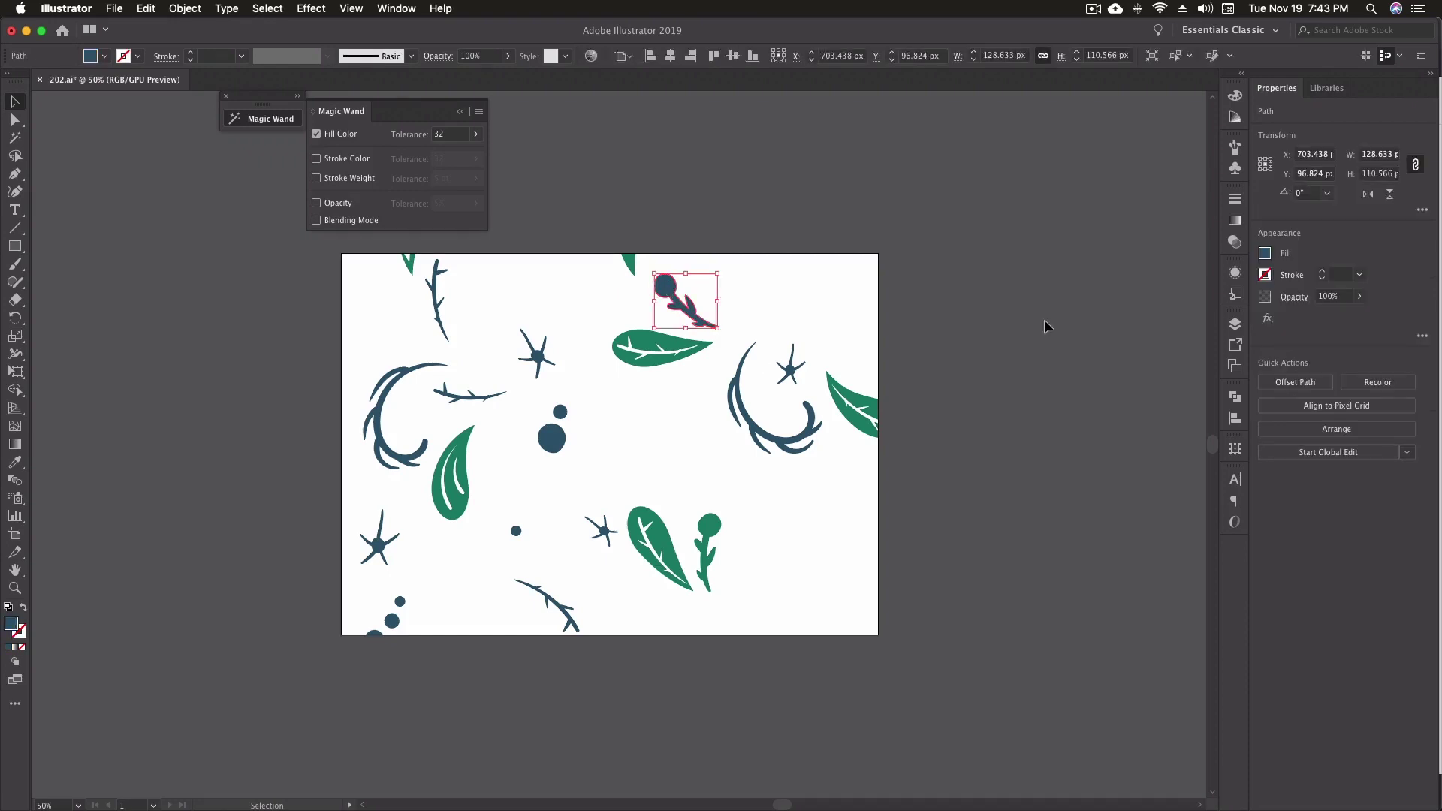
pyautogui.click(1266, 254)
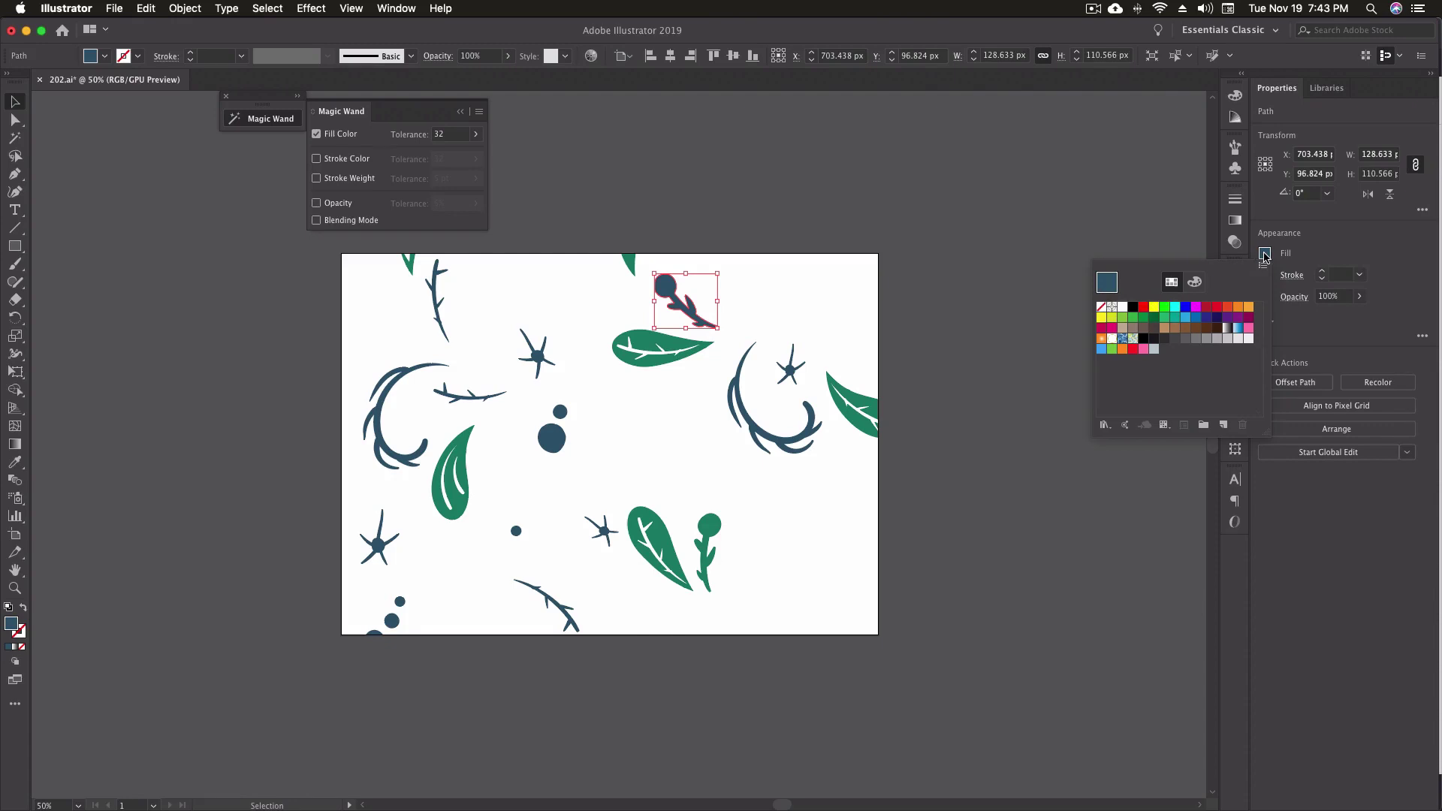
pyautogui.doubleClick(10, 625)
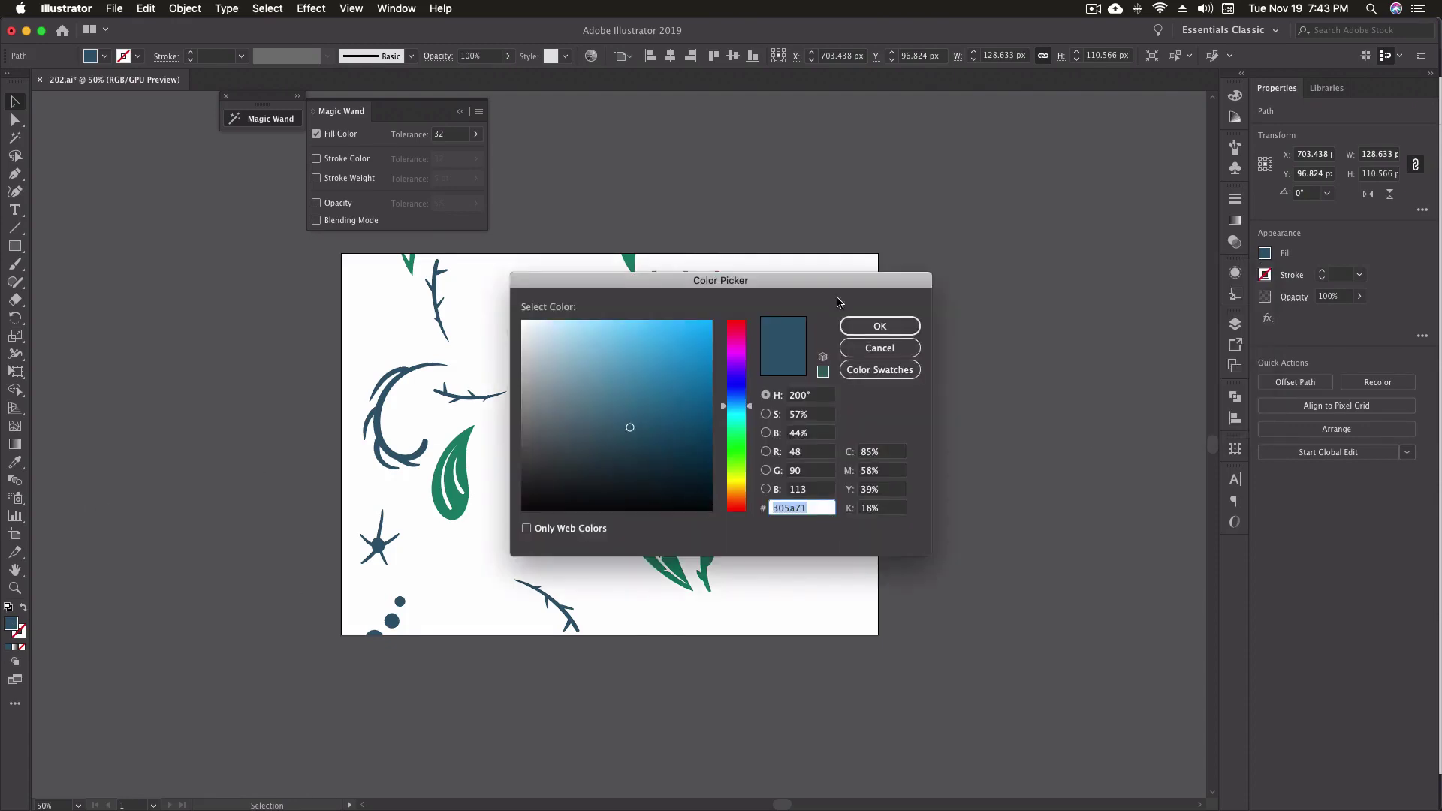
pyautogui.moveTo(834, 284); pyautogui.dragTo(1068, 225)
pyautogui.scroll(-1, 1108, 394)
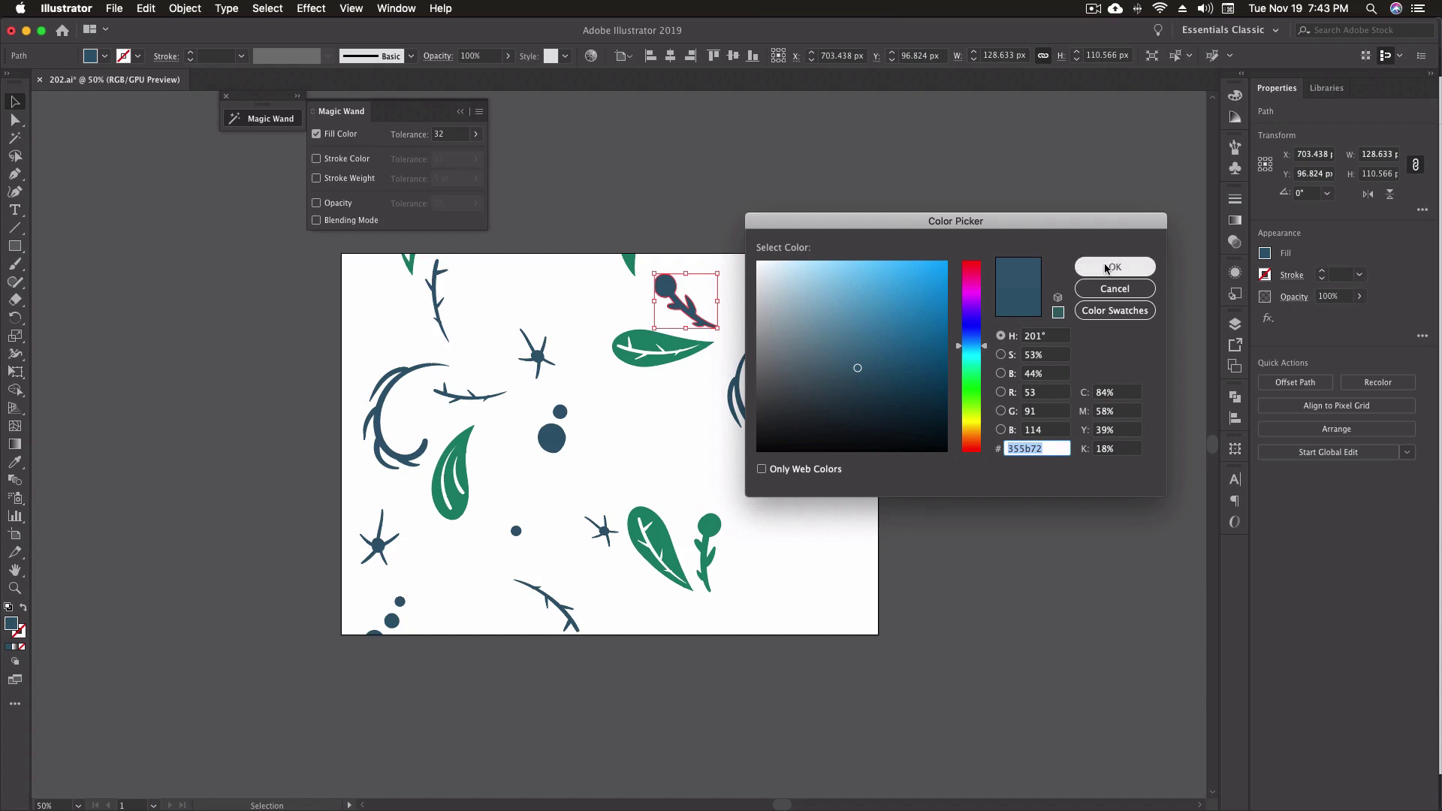
pyautogui.click(1117, 288)
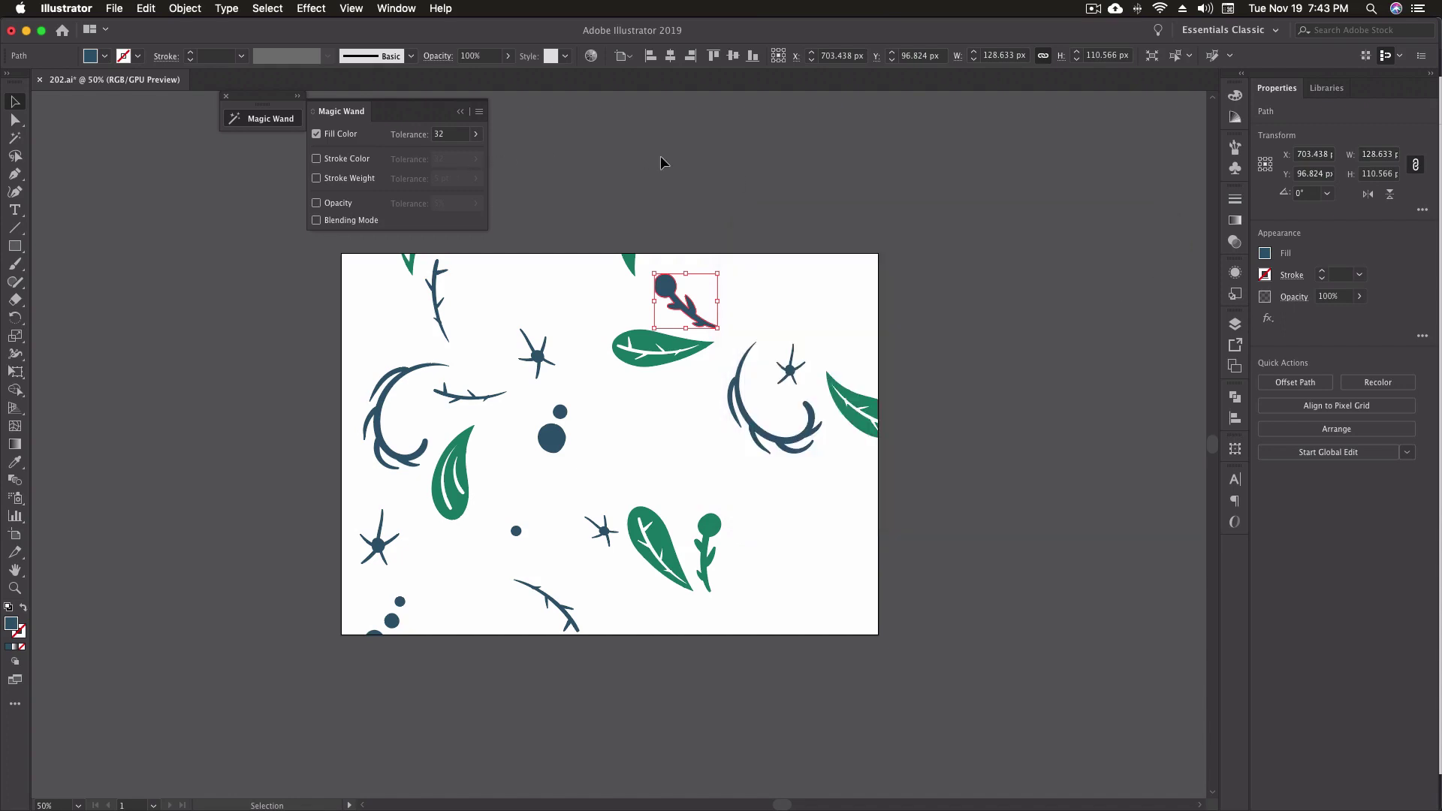
# Set the Magic Wand Fill Color tolerance to 0 and show all the removed artwork.
pyautogui.click(477, 134)
pyautogui.moveTo(426, 154); pyautogui.dragTo(382, 156)
pyautogui.click(748, 218)
pyautogui.press('super+alt+3')
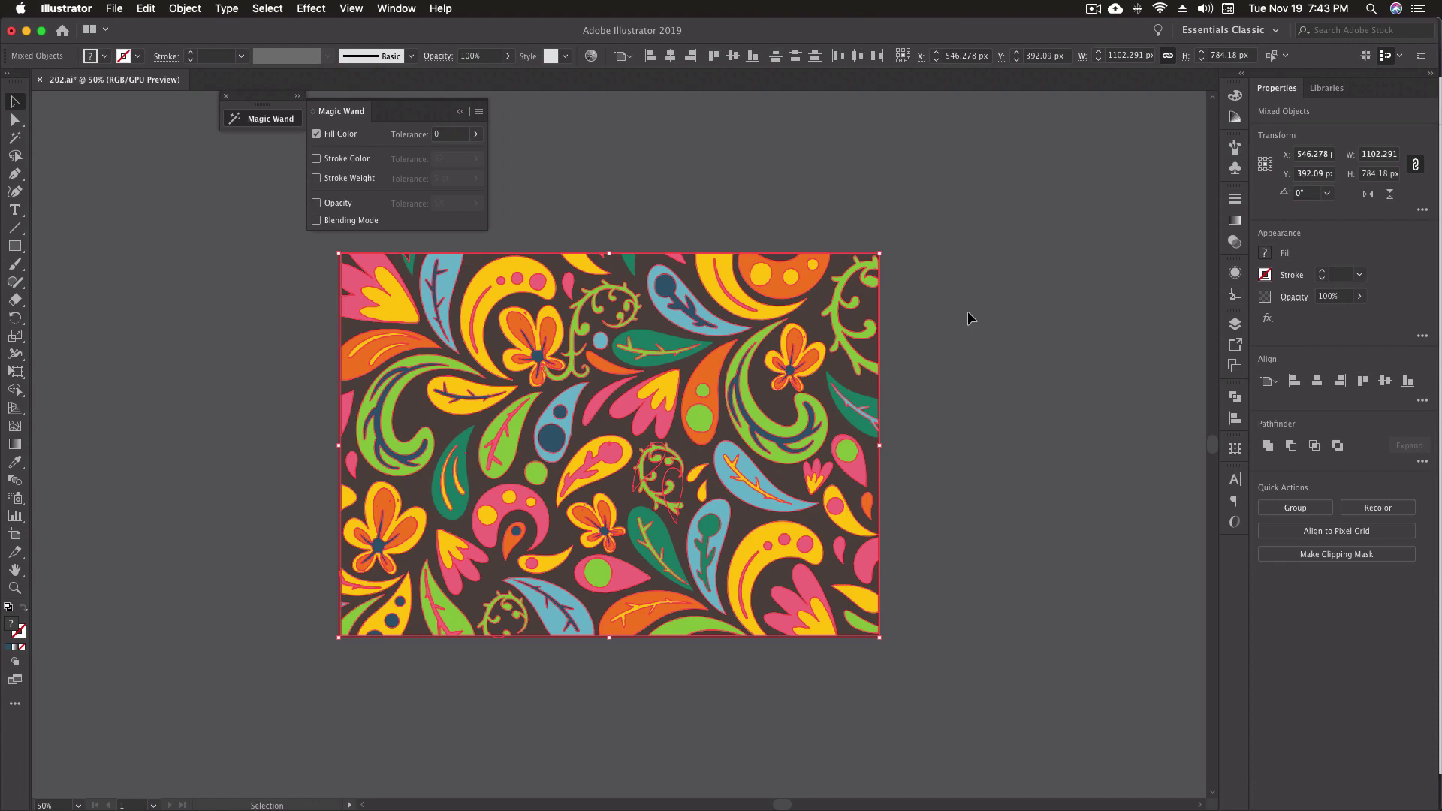
pyautogui.click(918, 485)
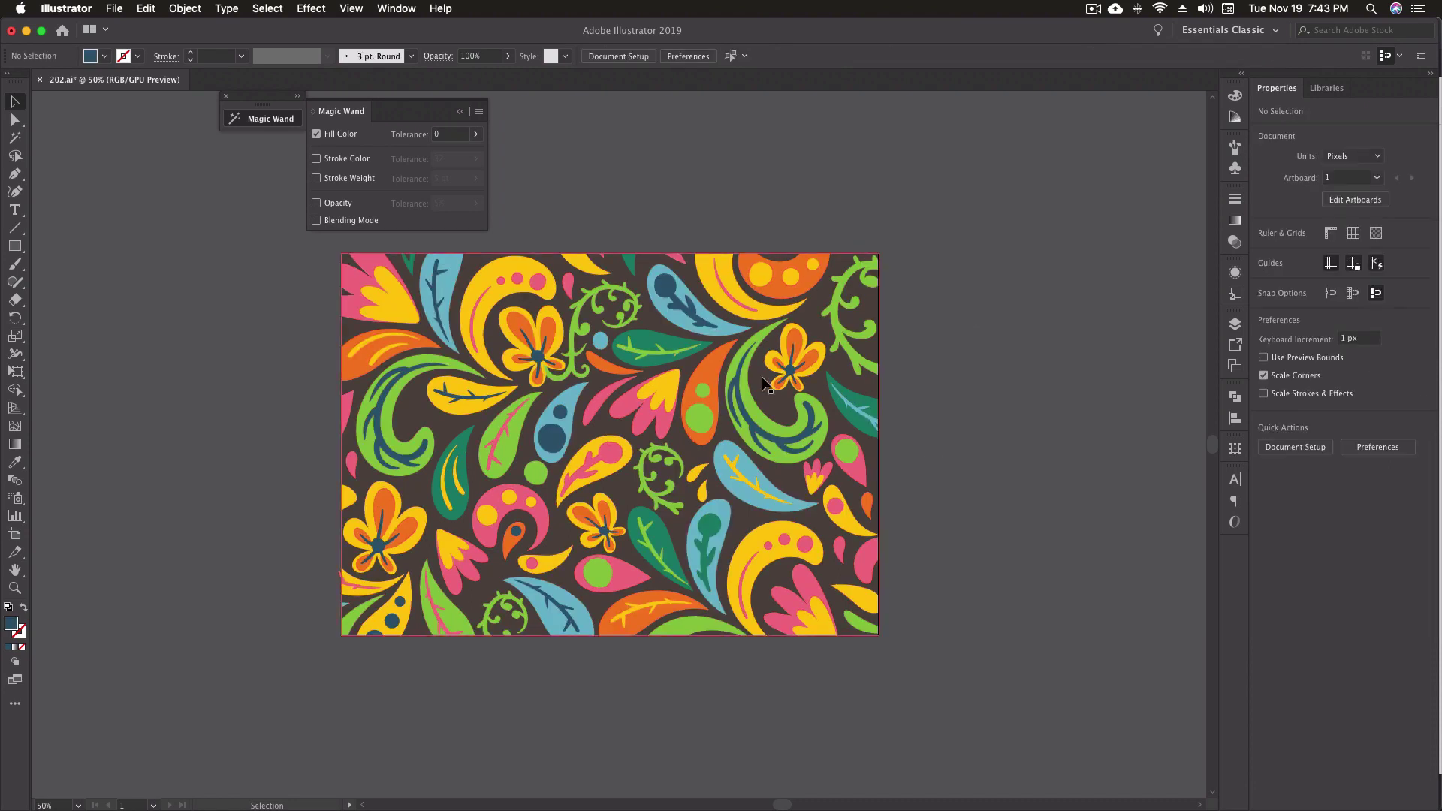
pyautogui.click(15, 138)
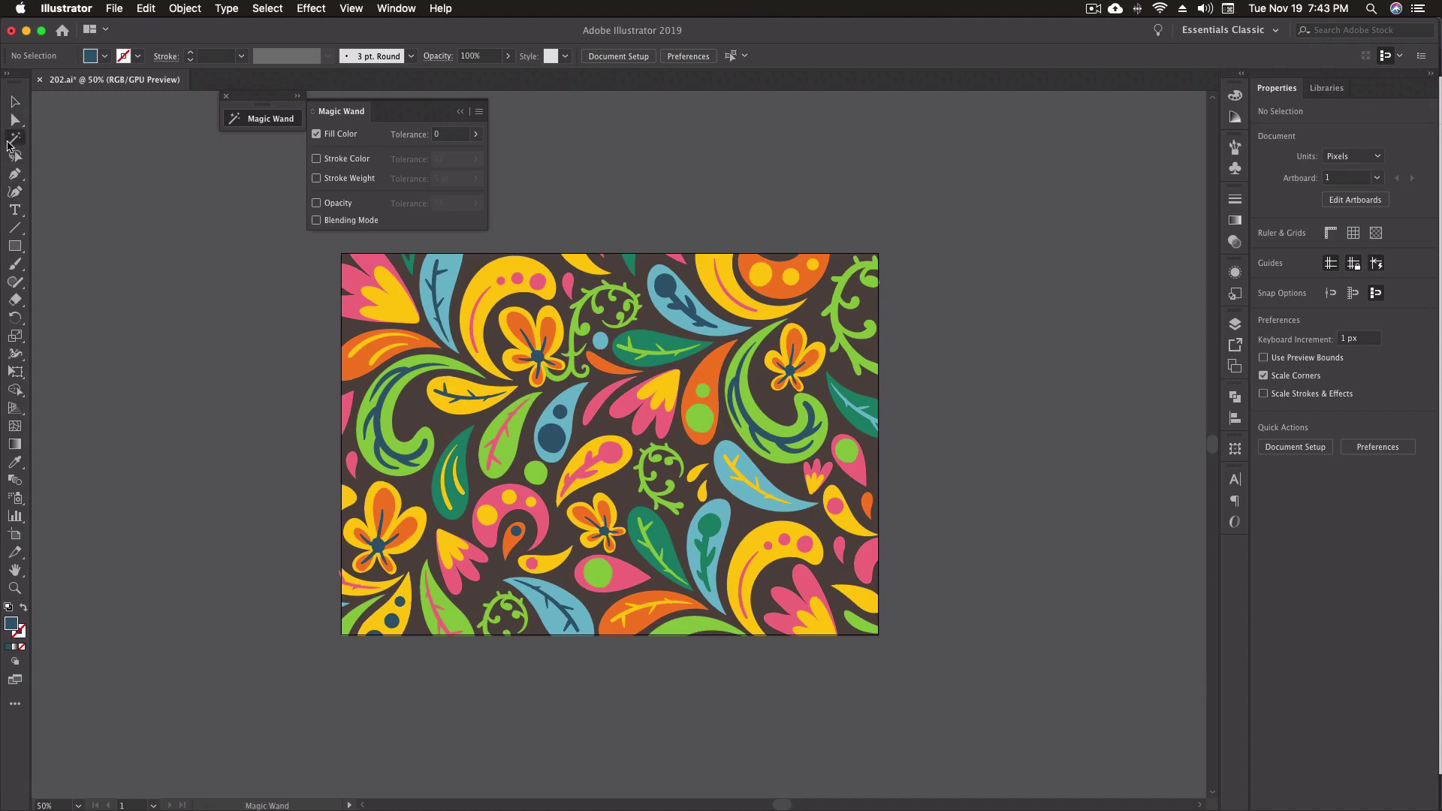
pyautogui.click(667, 287)
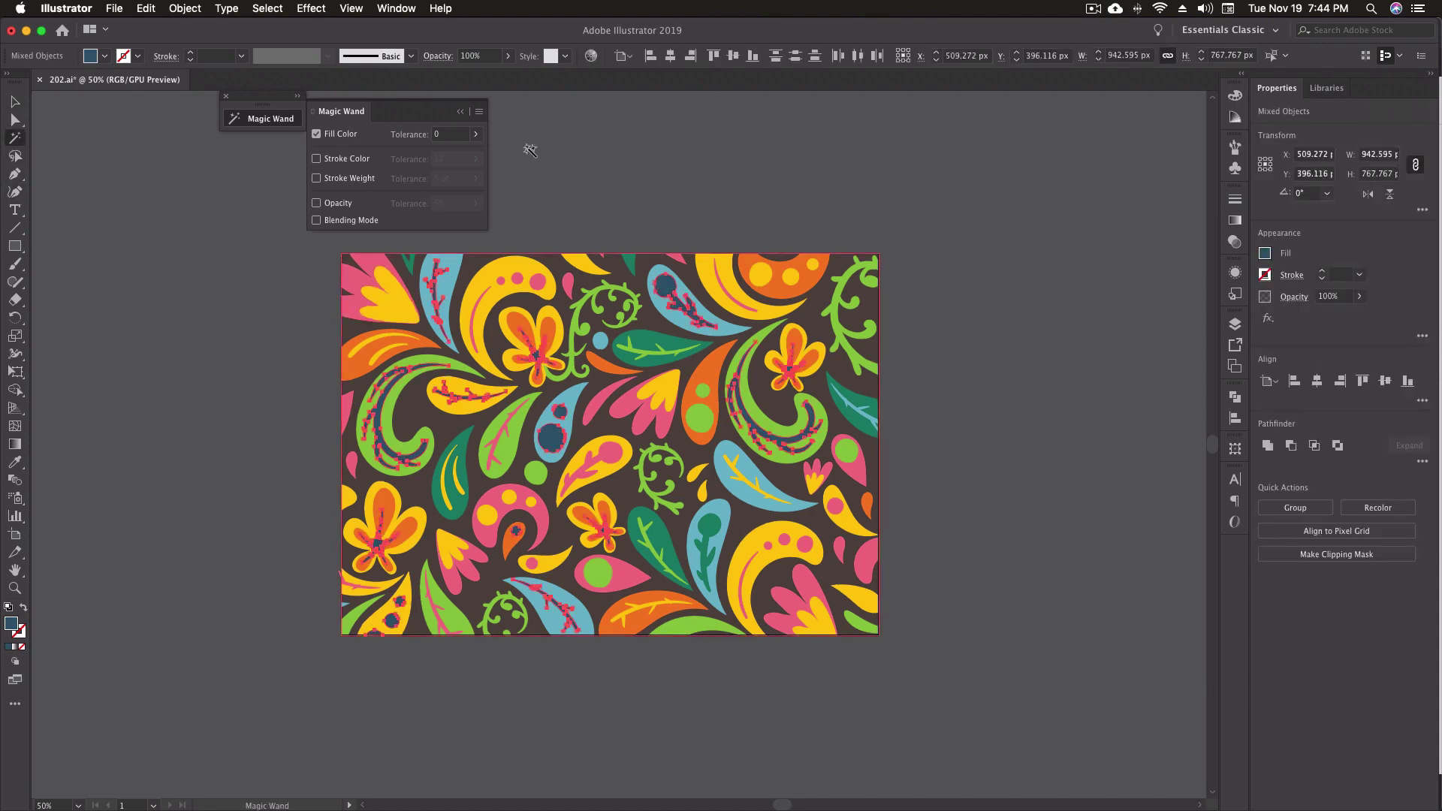
pyautogui.click(267, 8)
pyautogui.click(303, 99)
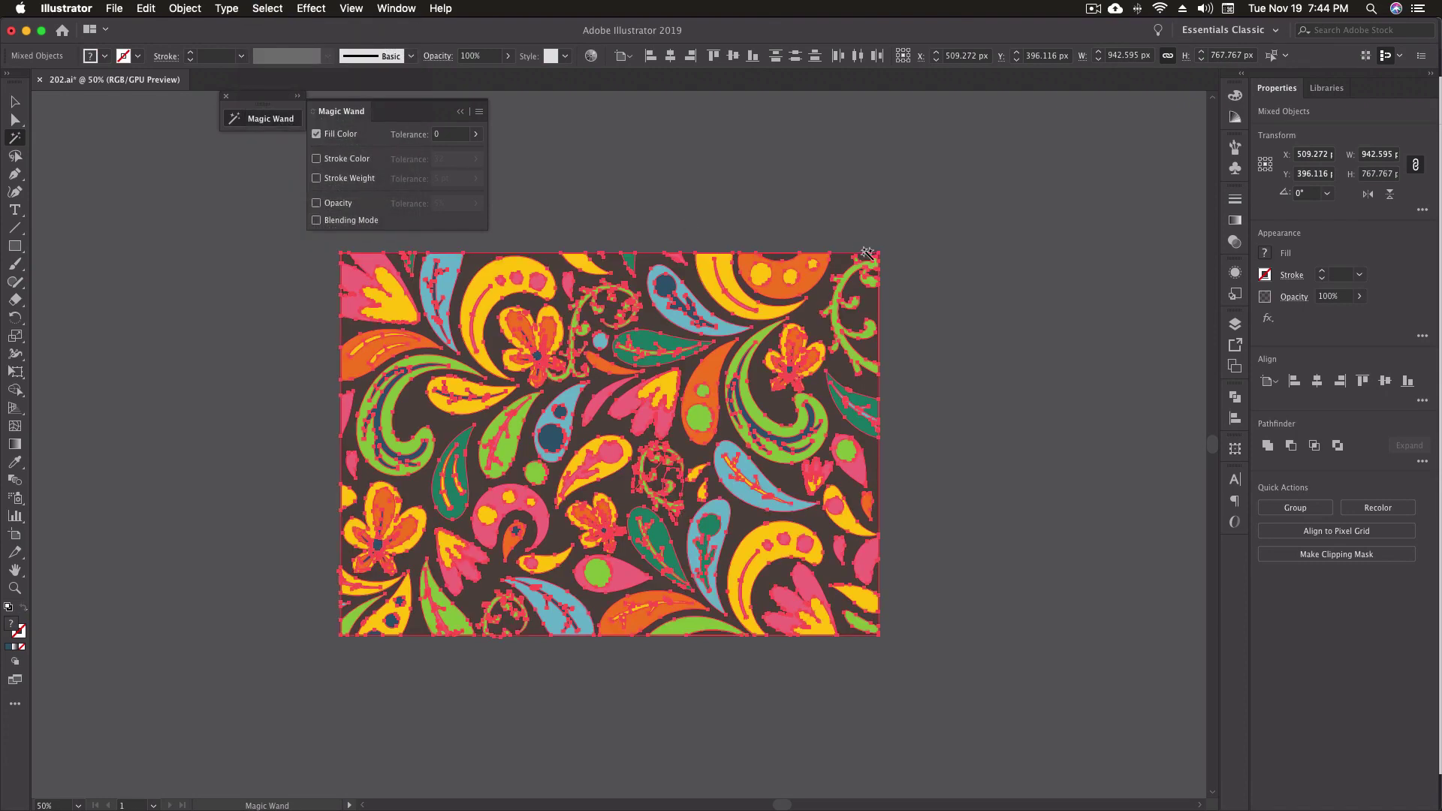
pyautogui.press('Delete')
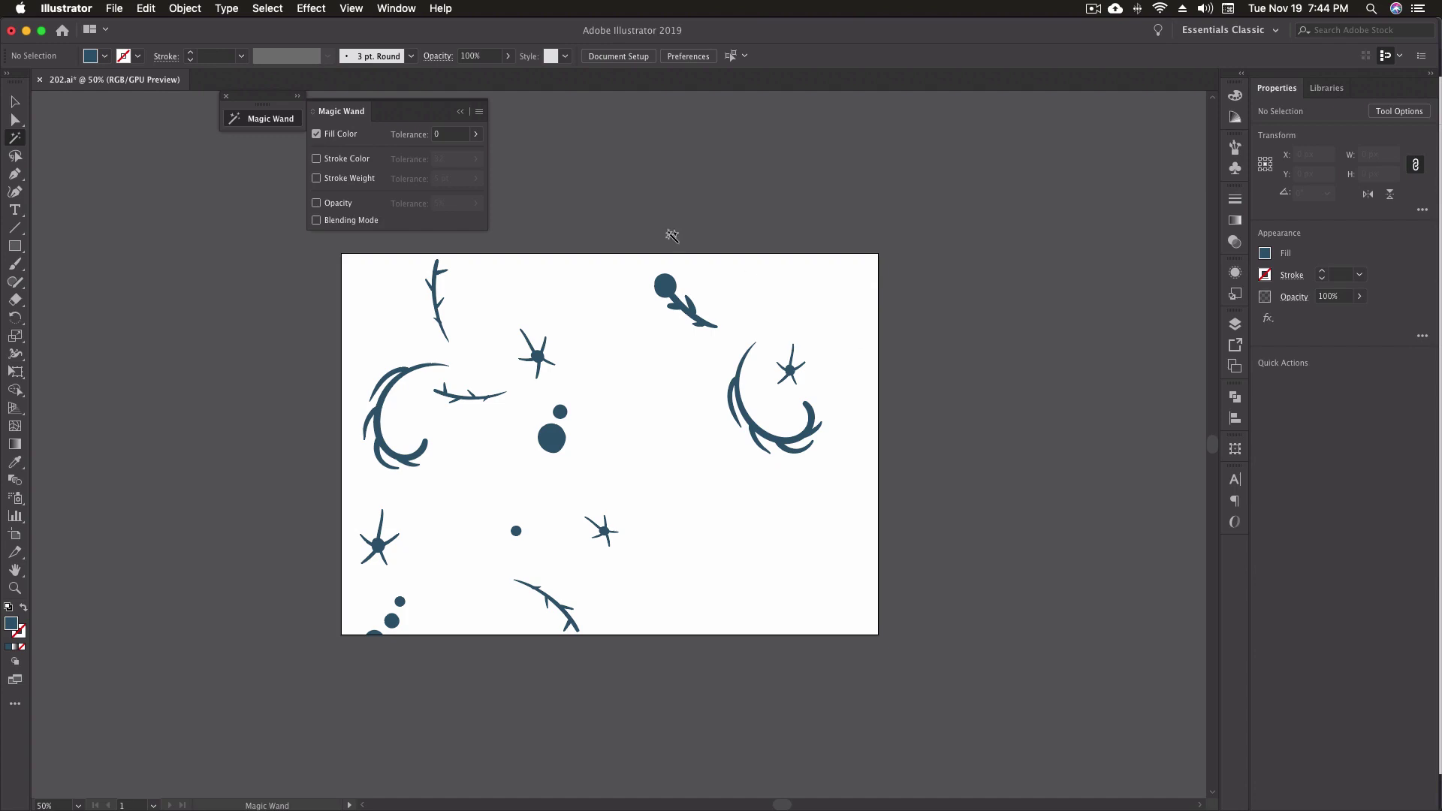
pyautogui.click(15, 101)
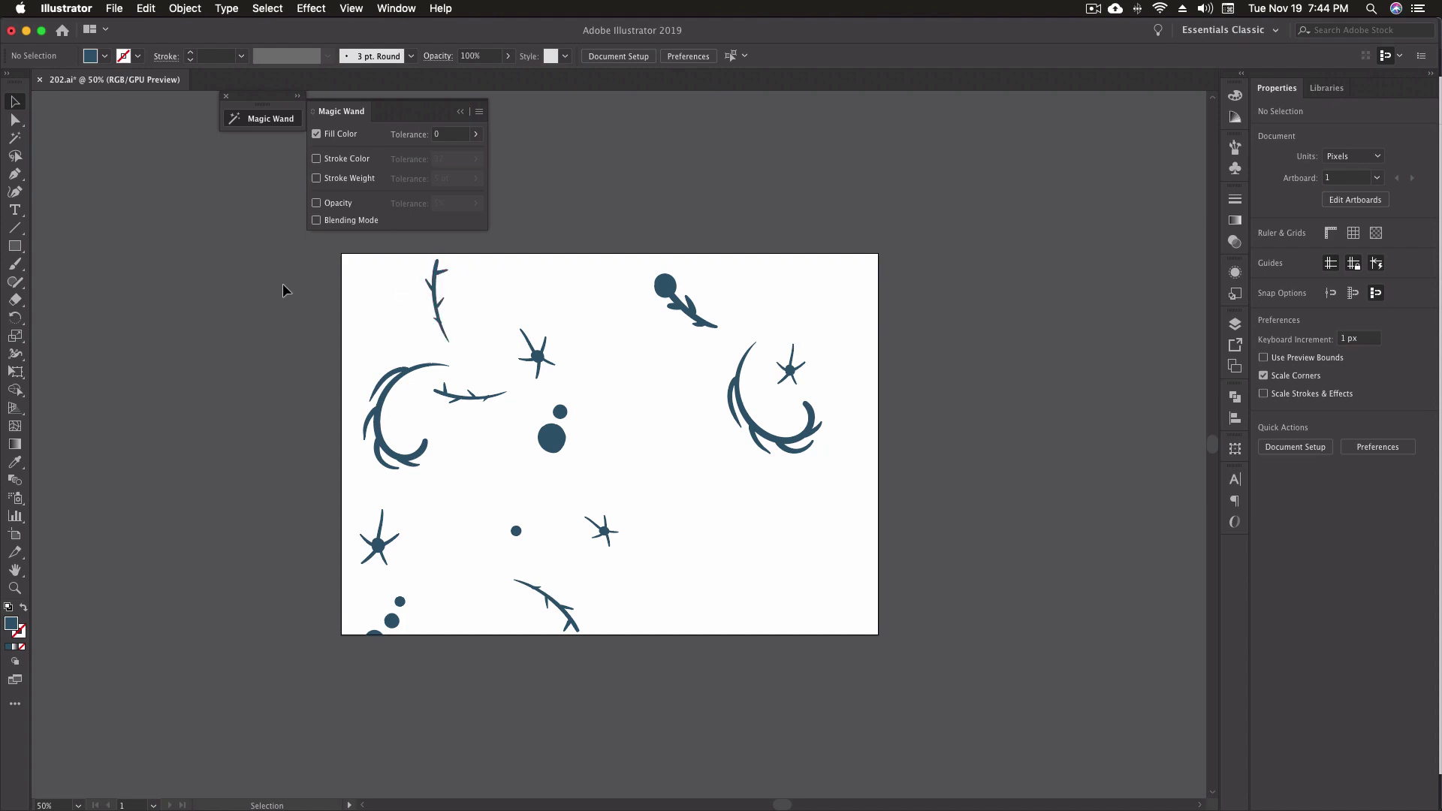
pyautogui.press('super+alt+3')
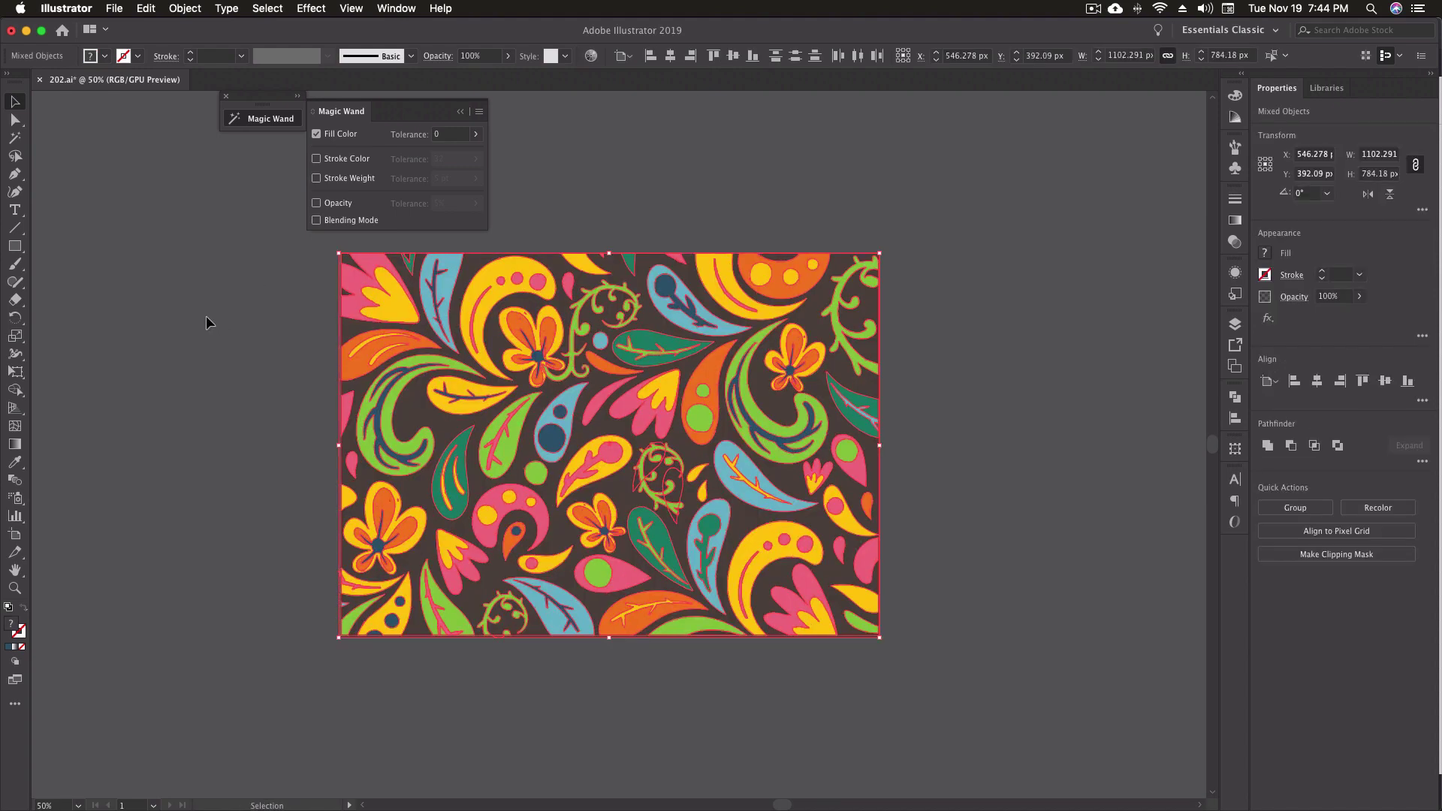
# Switch wand matching from fill to stroke colour; select the green swirl, pink leaf, teal shape.
pyautogui.click(338, 136)
pyautogui.click(345, 160)
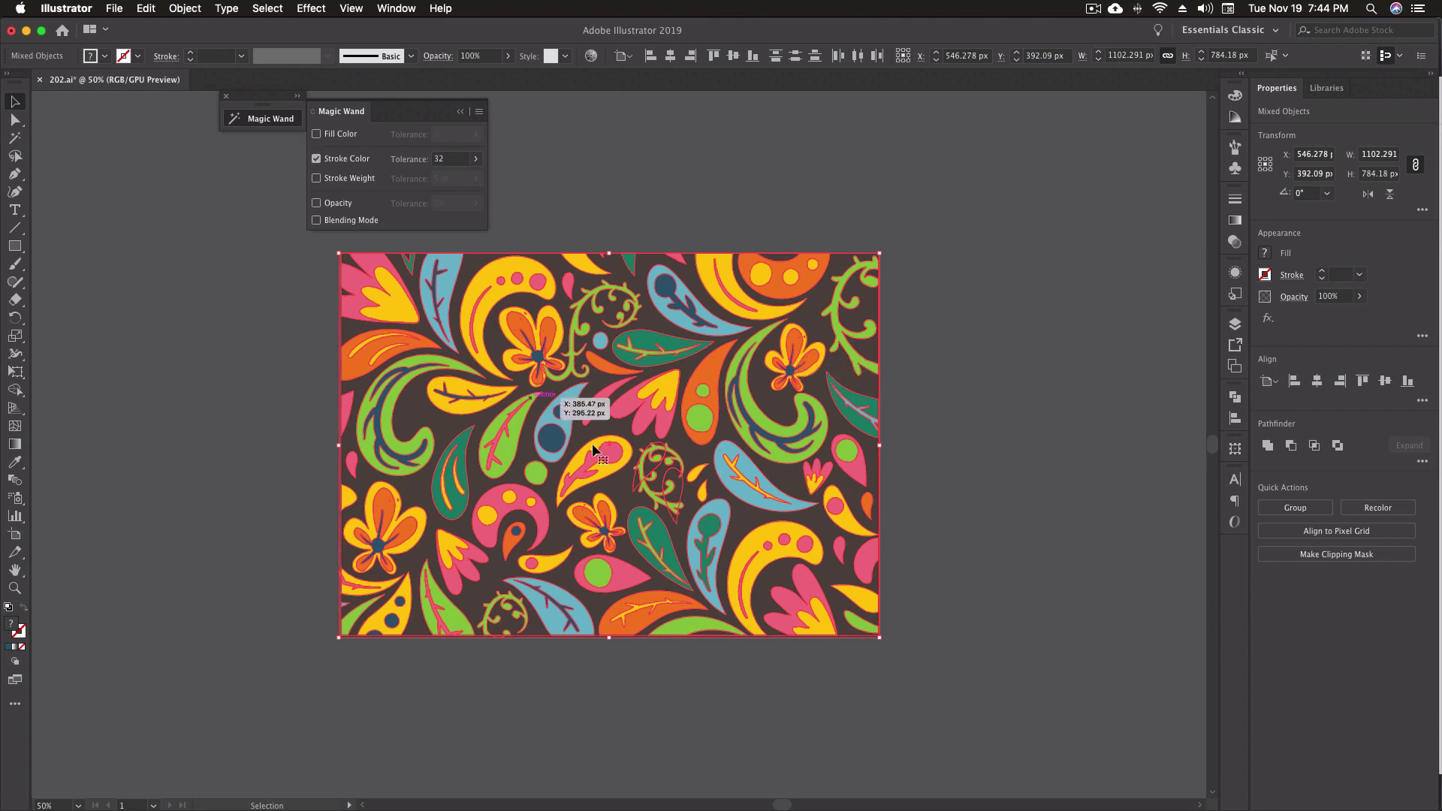
pyautogui.click(964, 436)
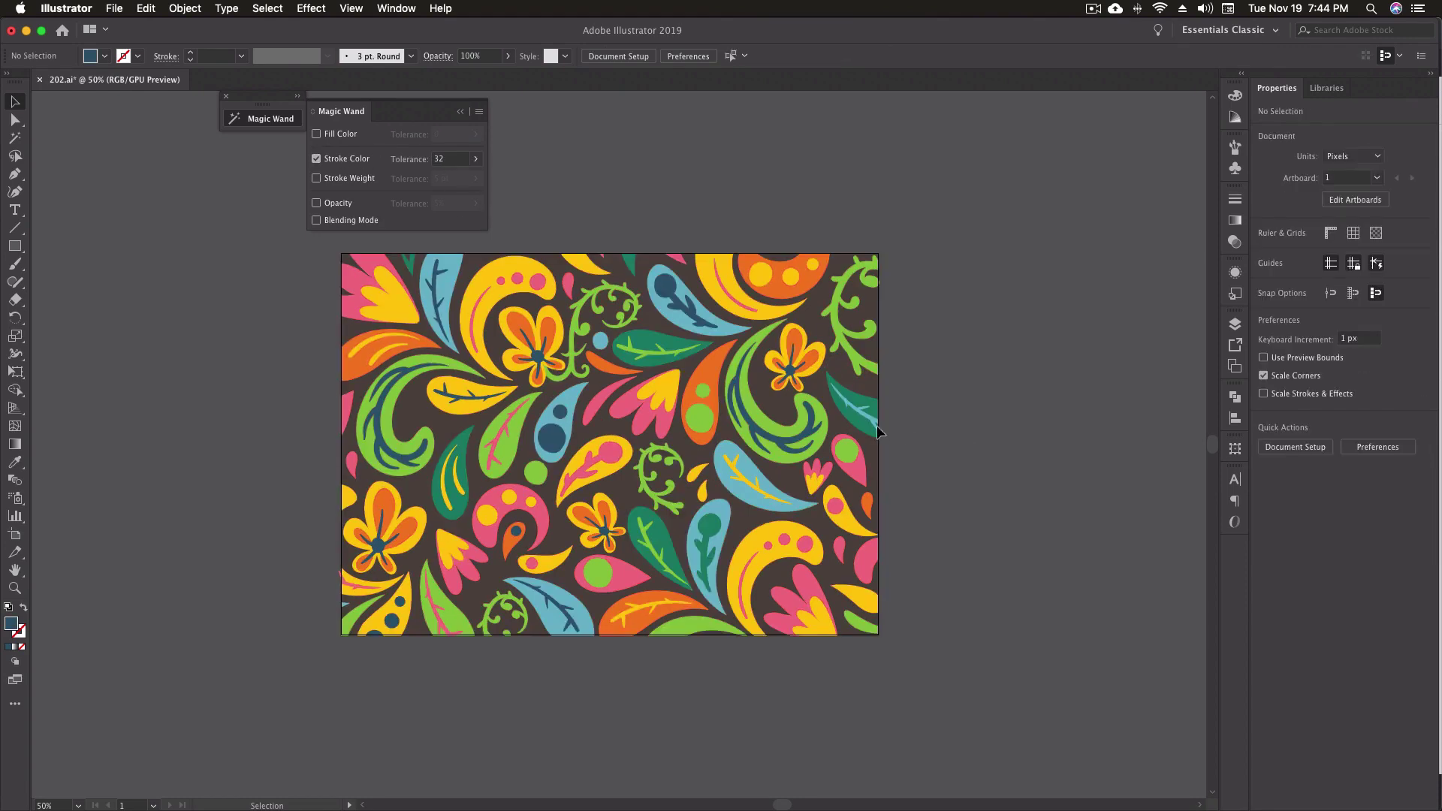
pyautogui.click(787, 432)
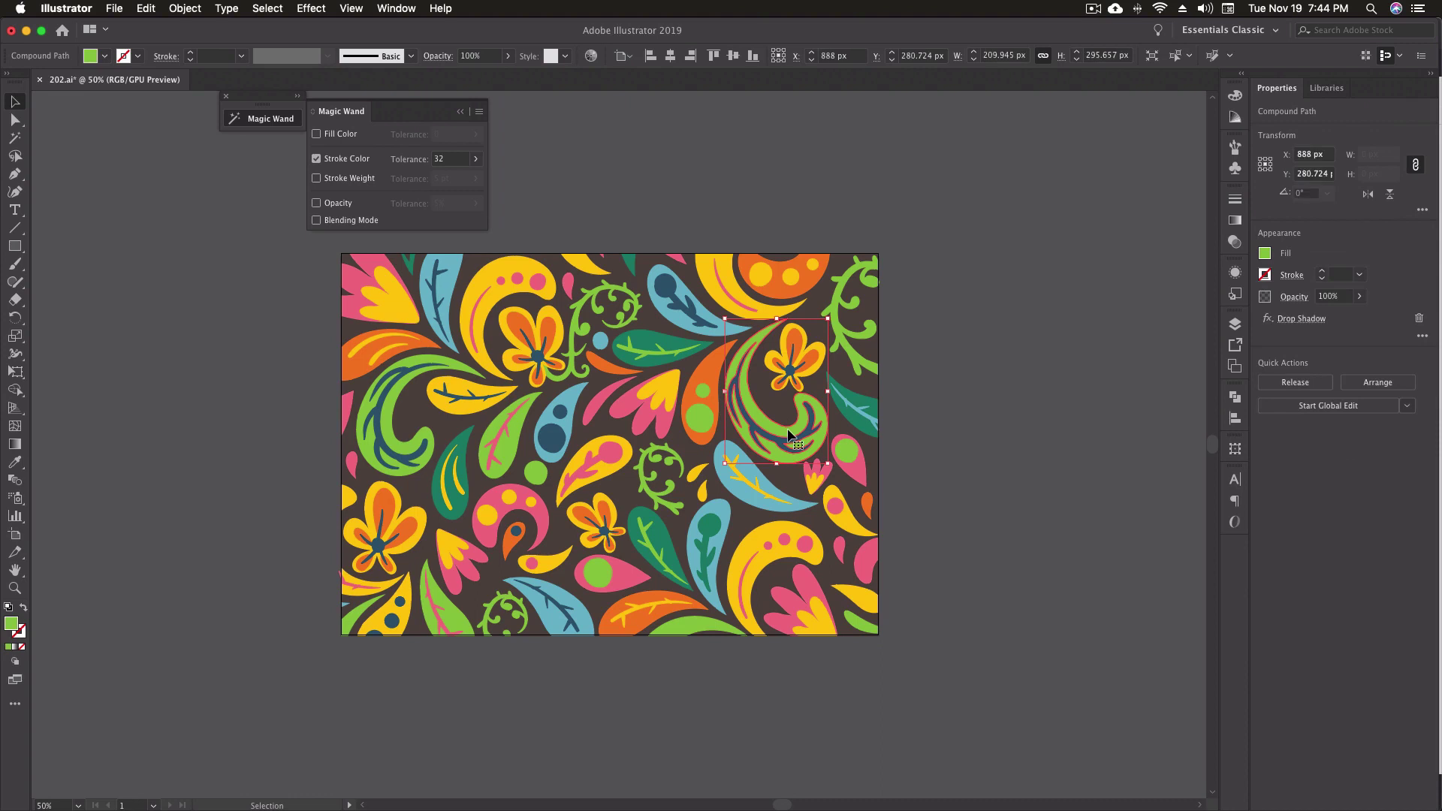
pyautogui.keyDown('shift'); pyautogui.click(417, 350); pyautogui.keyUp('shift')
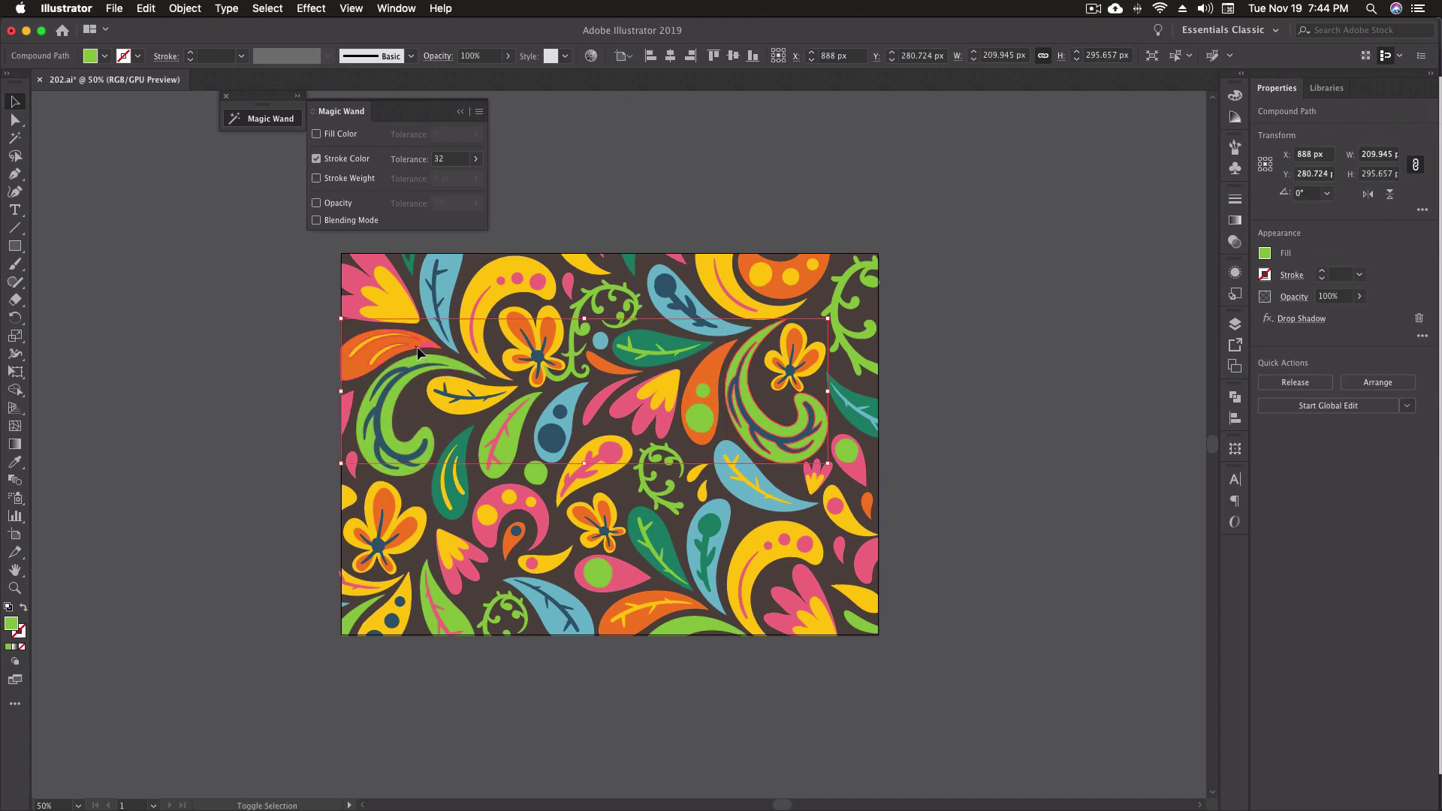
pyautogui.keyDown('shift'); pyautogui.click(381, 261); pyautogui.keyUp('shift')
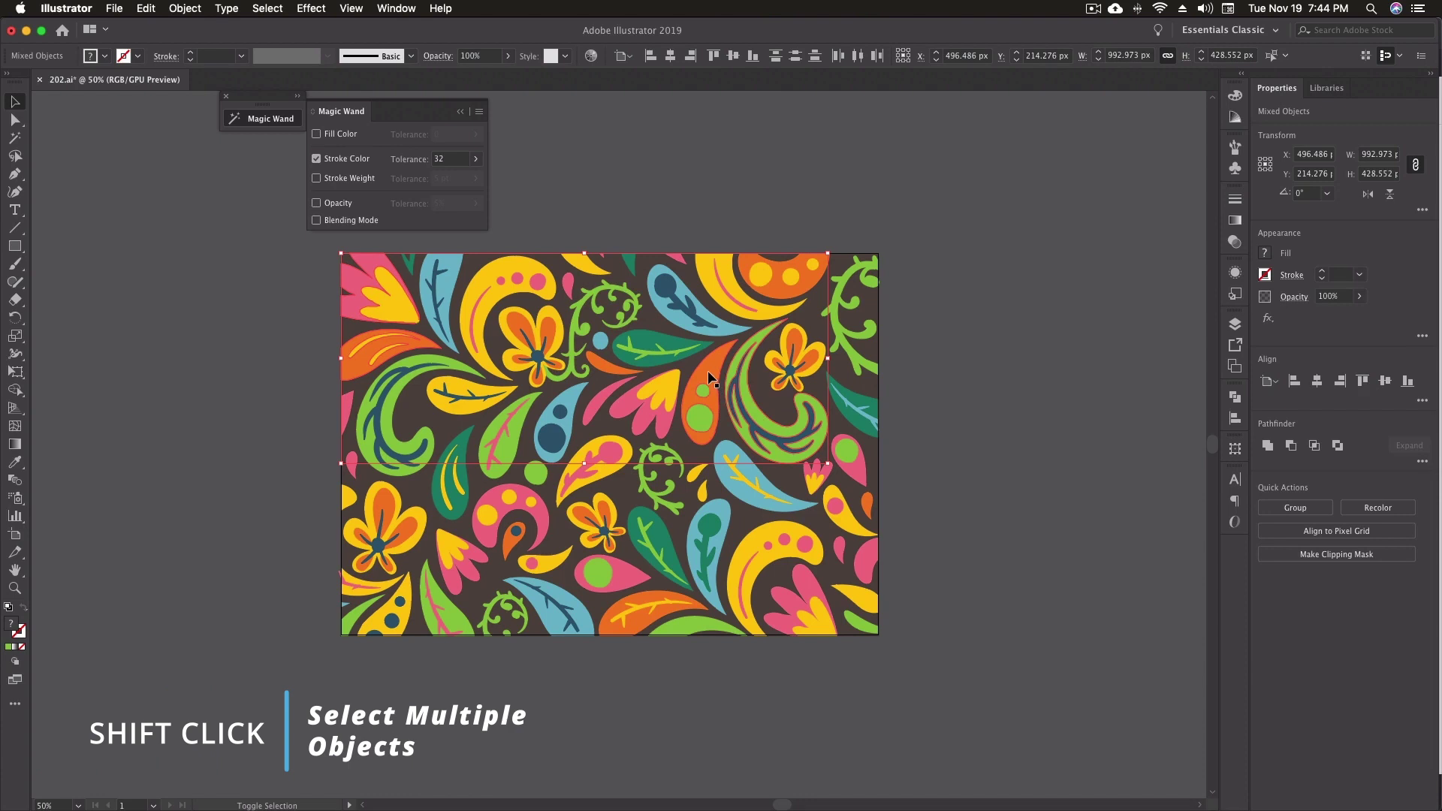
pyautogui.keyDown('shift'); pyautogui.click(711, 521); pyautogui.keyUp('shift')
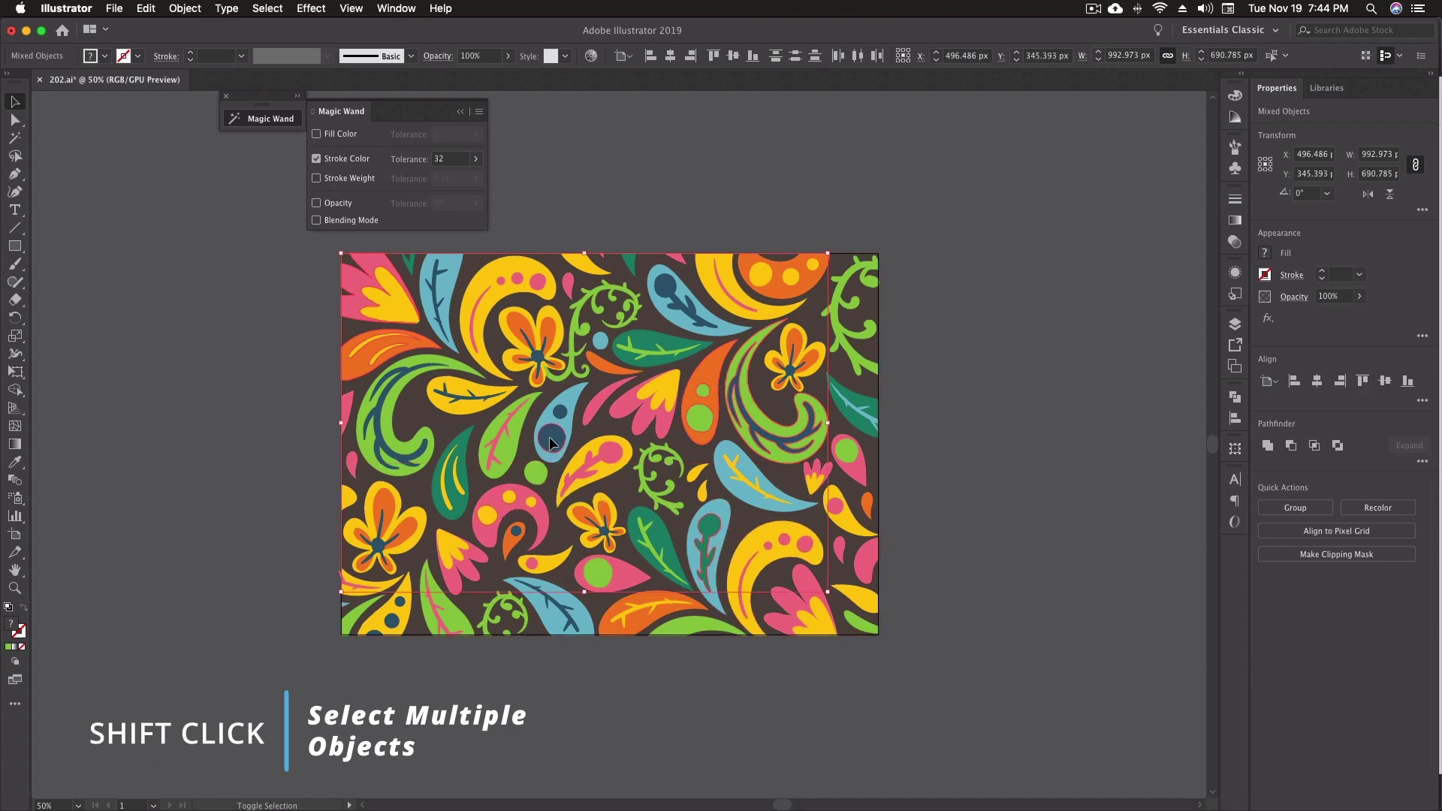
# Give the selected shapes a white 5 pt outline, then deselect them.
pyautogui.click(104, 56)
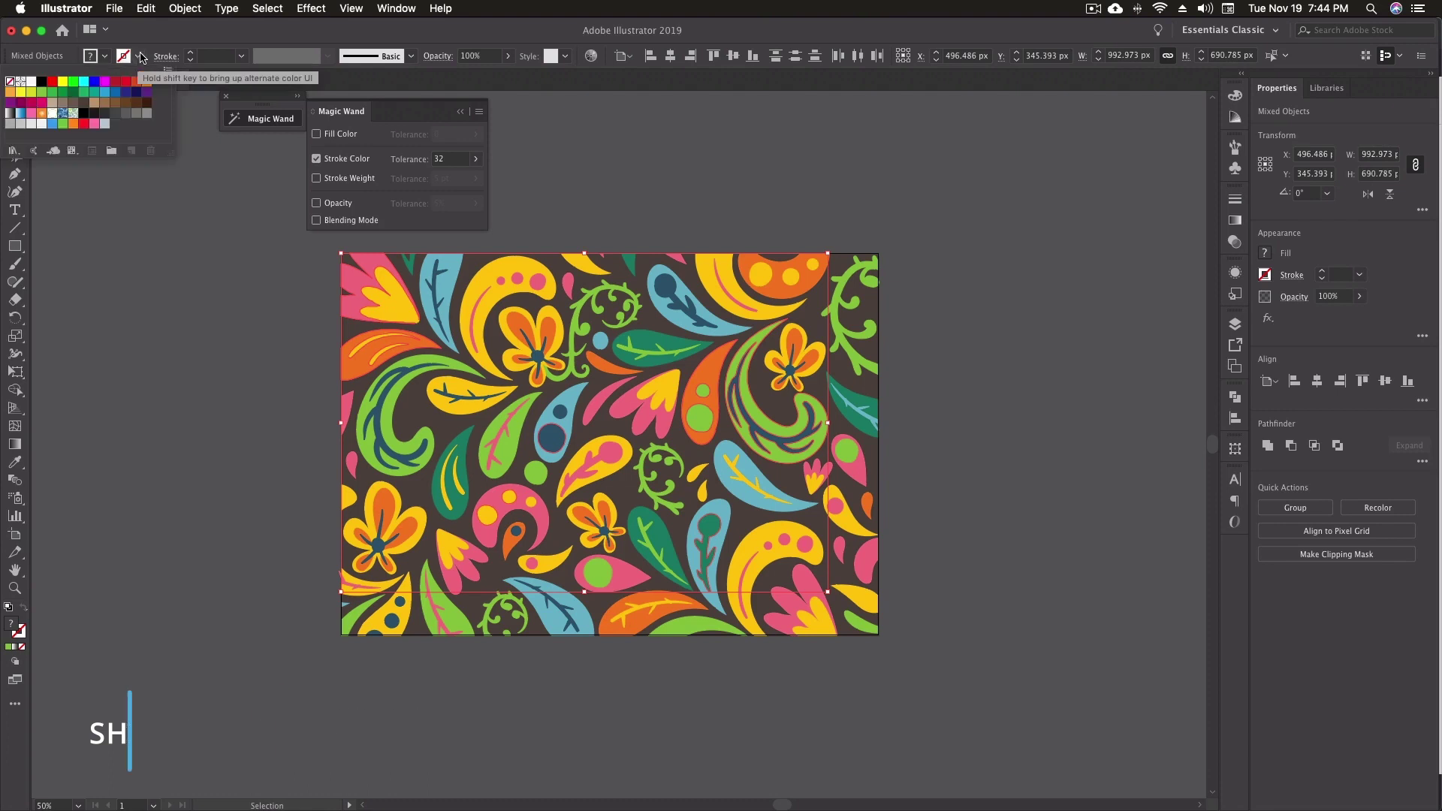
pyautogui.click(31, 81)
pyautogui.click(192, 53)
pyautogui.click(193, 52)
pyautogui.click(192, 52)
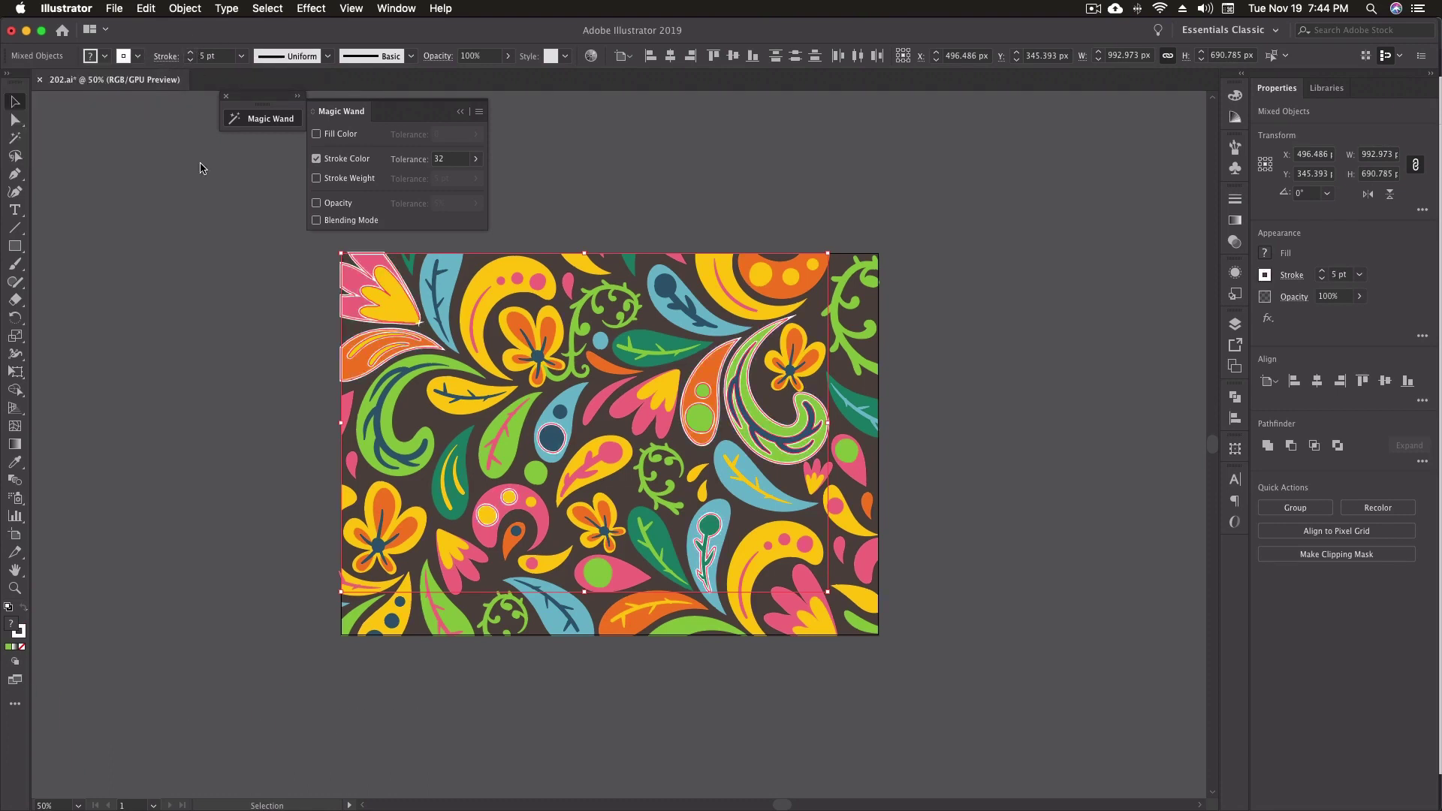
pyautogui.click(970, 403)
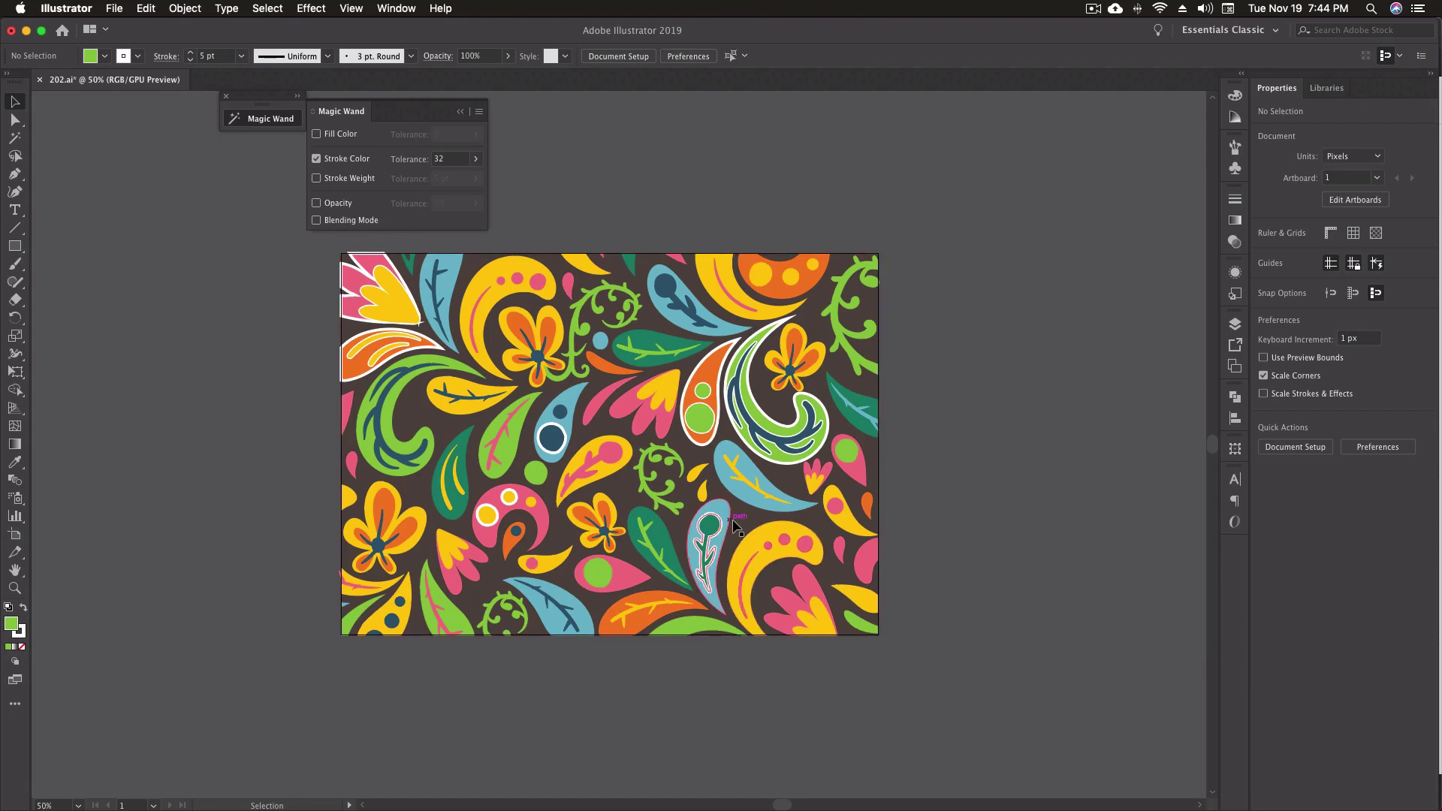
# Lower the Magic Wand Stroke Color tolerance to 0 and return to the Magic Wand.
pyautogui.click(474, 160)
pyautogui.moveTo(454, 178); pyautogui.dragTo(403, 184)
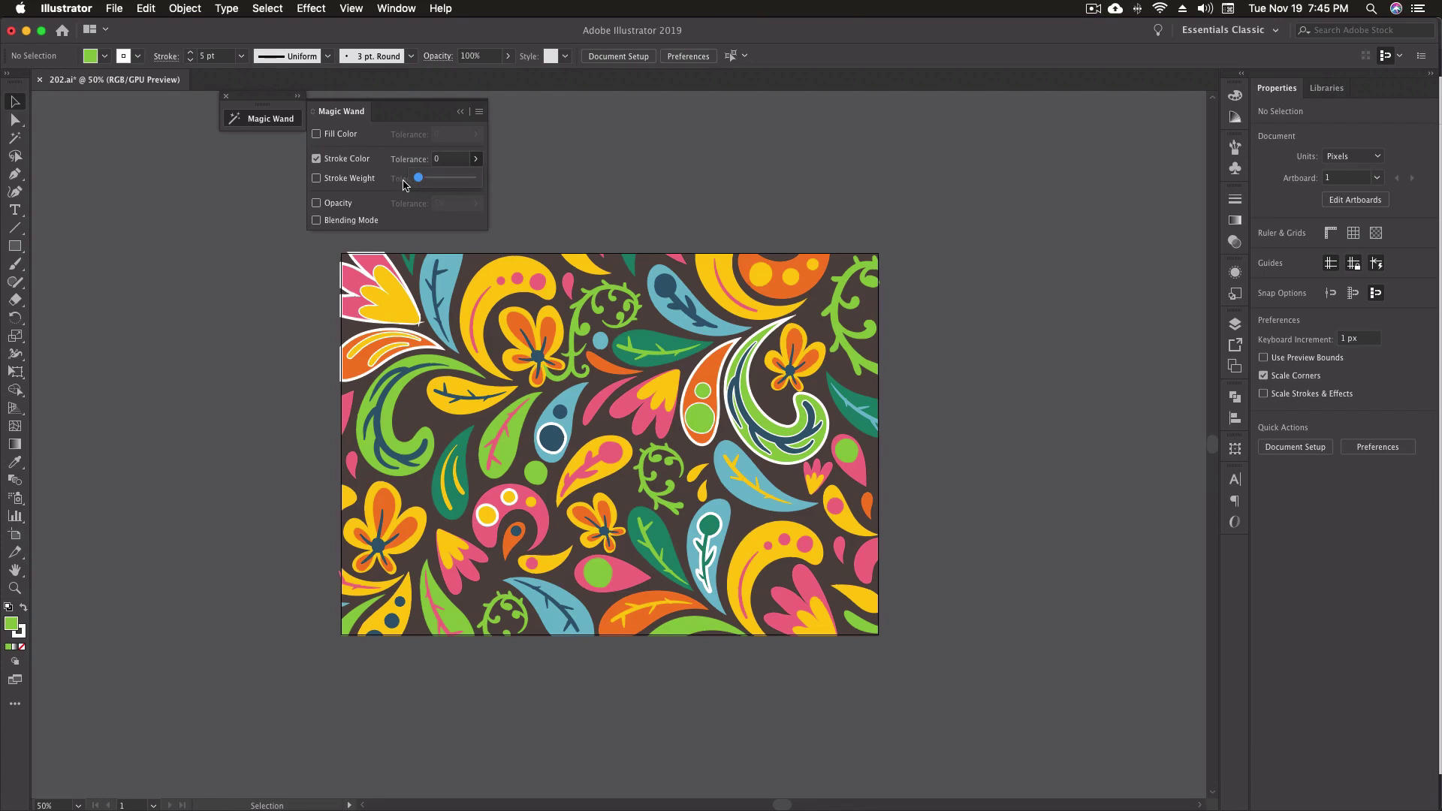
pyautogui.hscroll(-1, 670, 365)
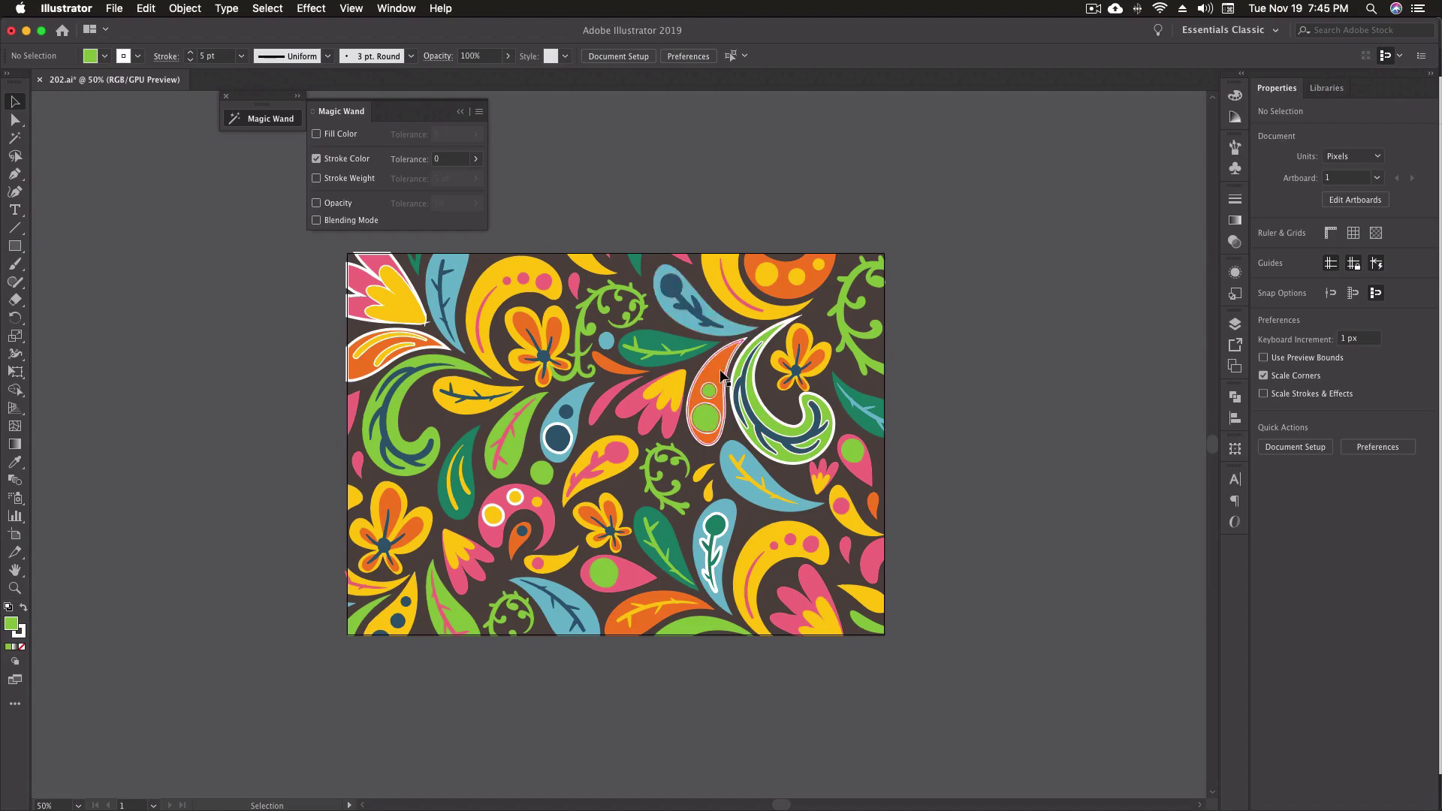
pyautogui.press('y')
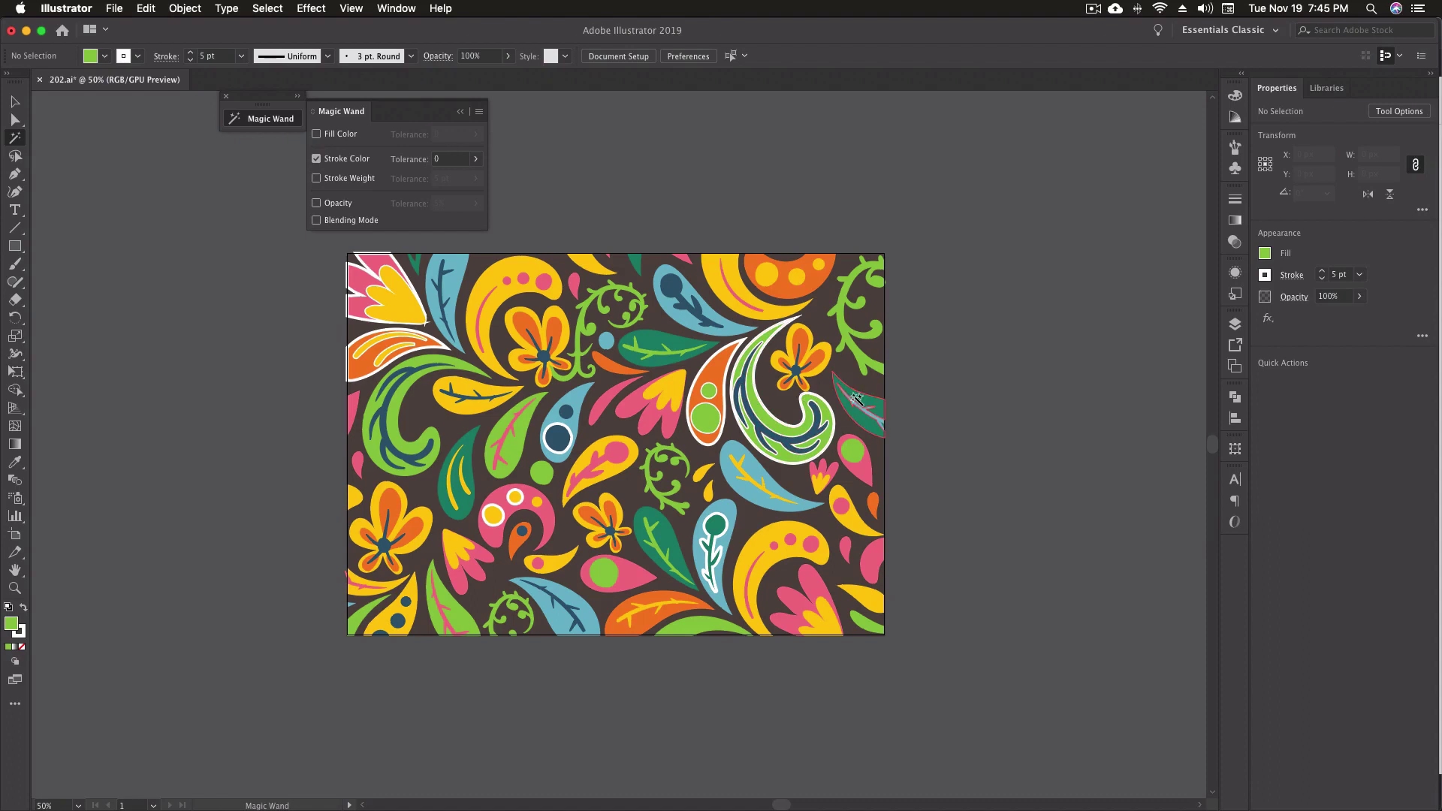
# Wand-select the white-outlined shapes, delete all other shapes, then restore the full pattern.
pyautogui.click(778, 429)
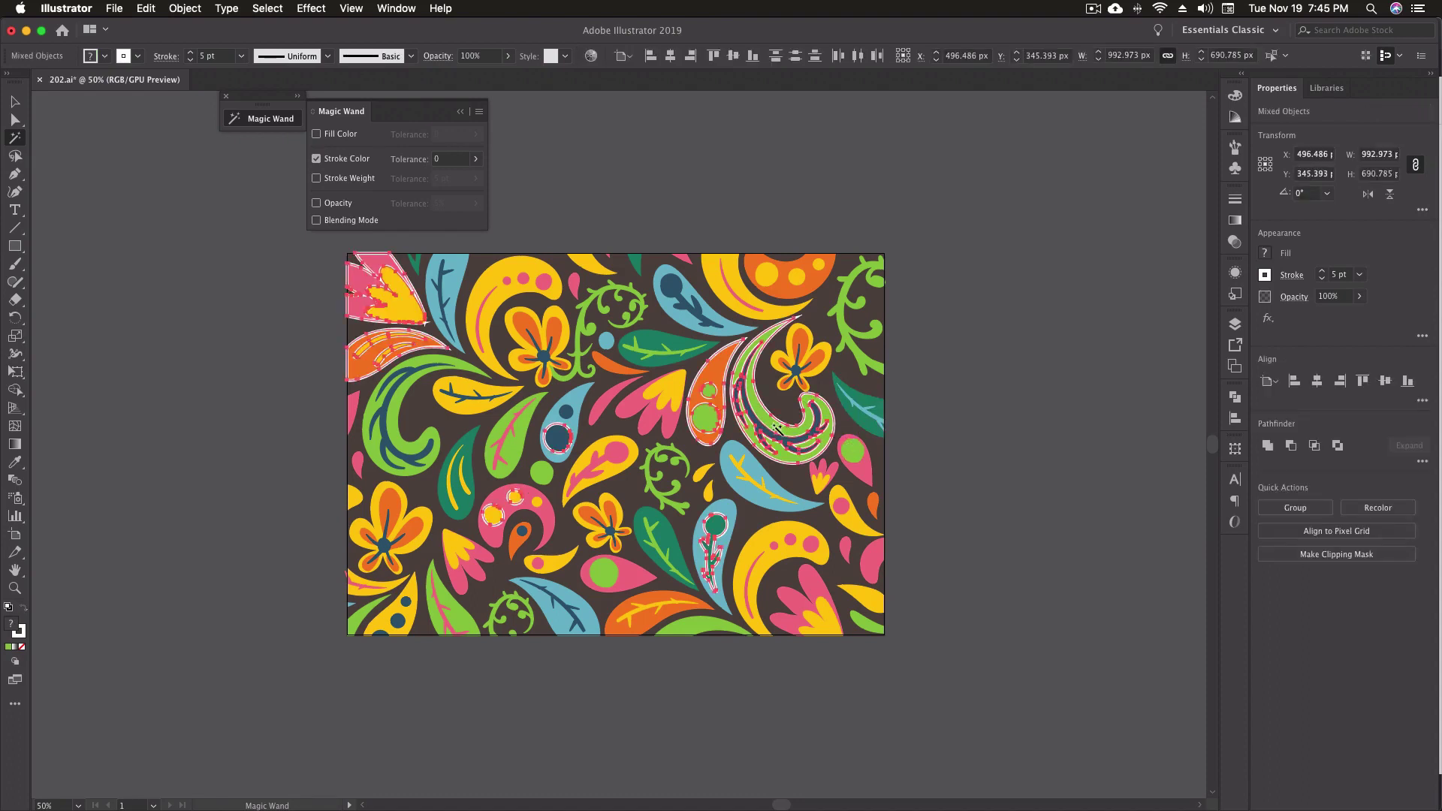
pyautogui.click(268, 9)
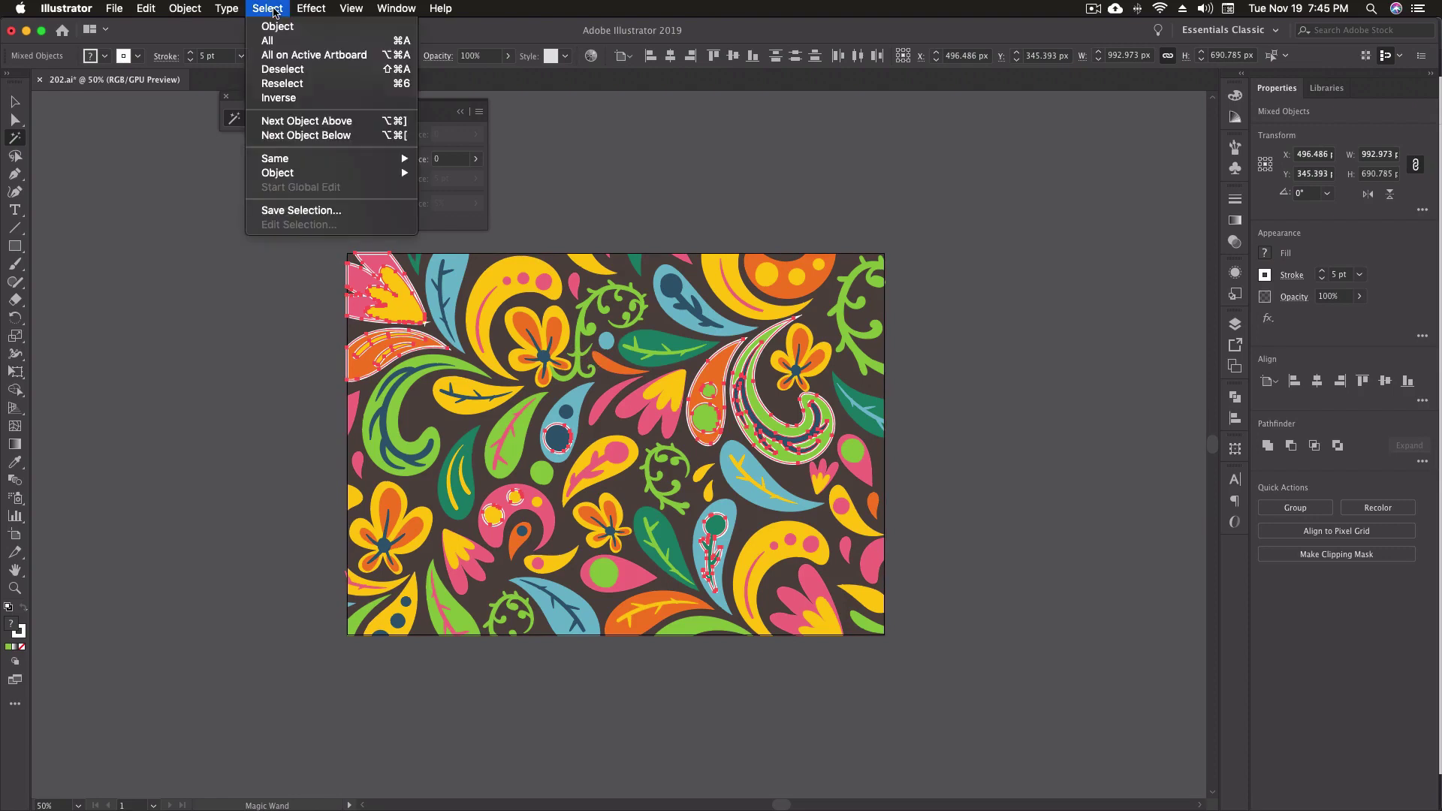
pyautogui.click(279, 97)
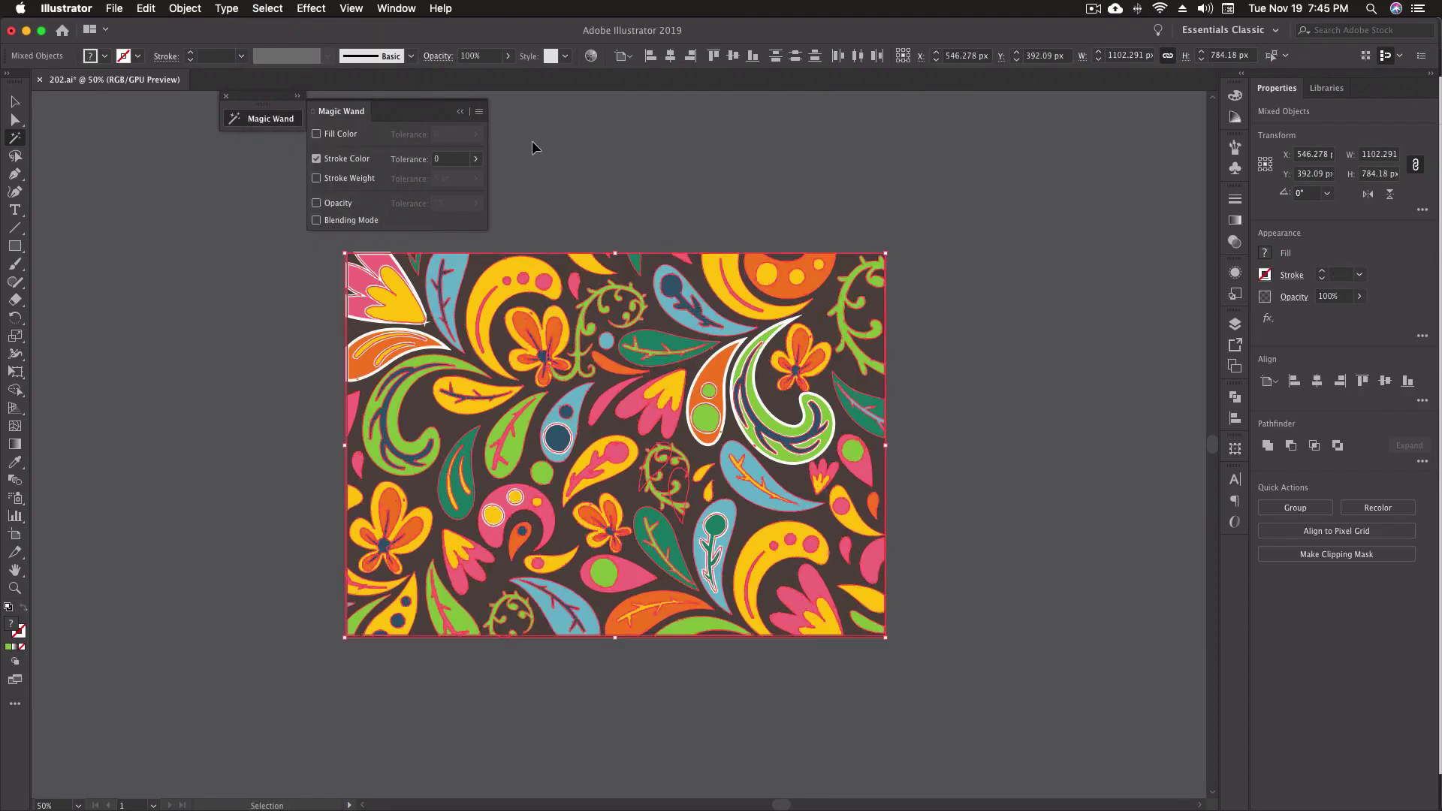
pyautogui.press('Delete')
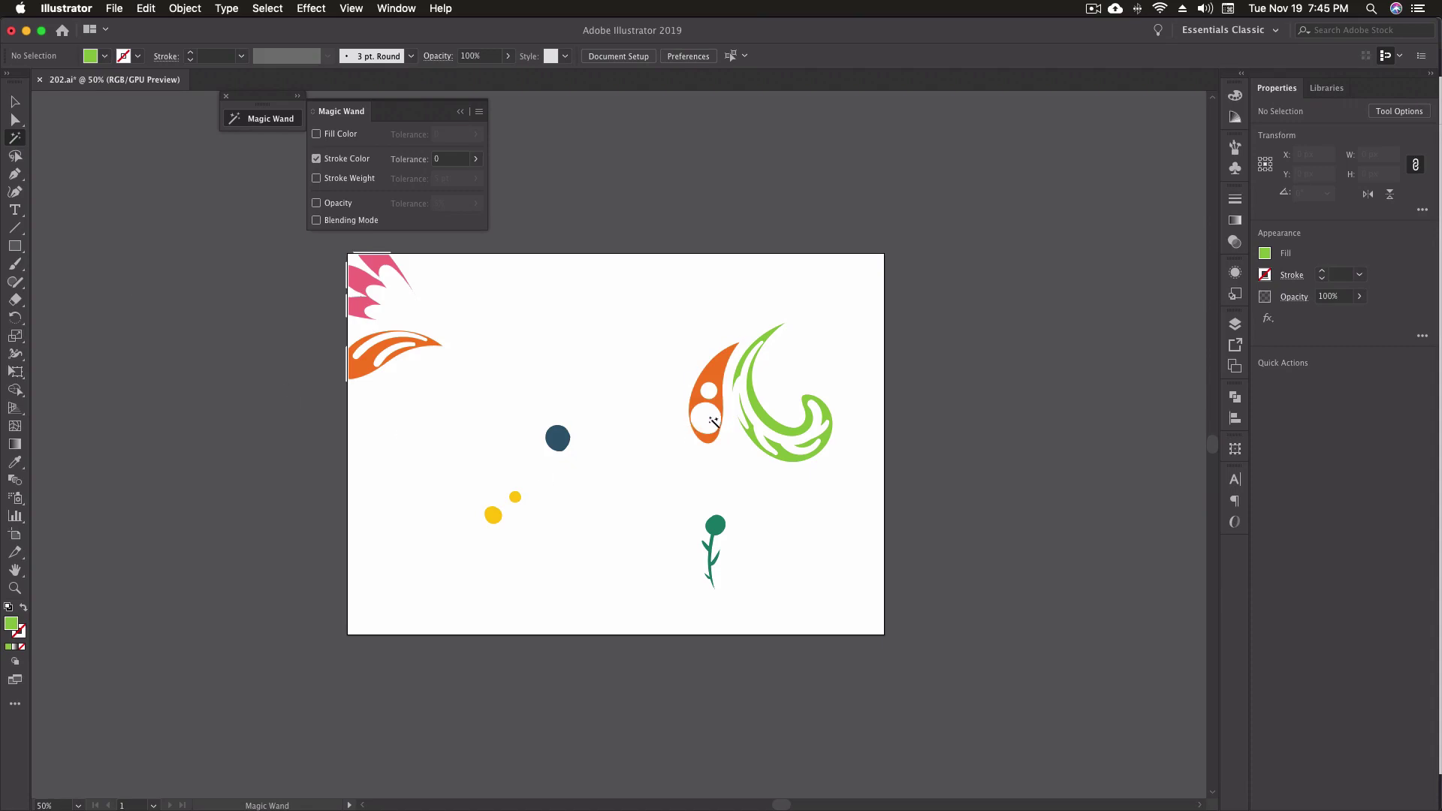
pyautogui.click(779, 420)
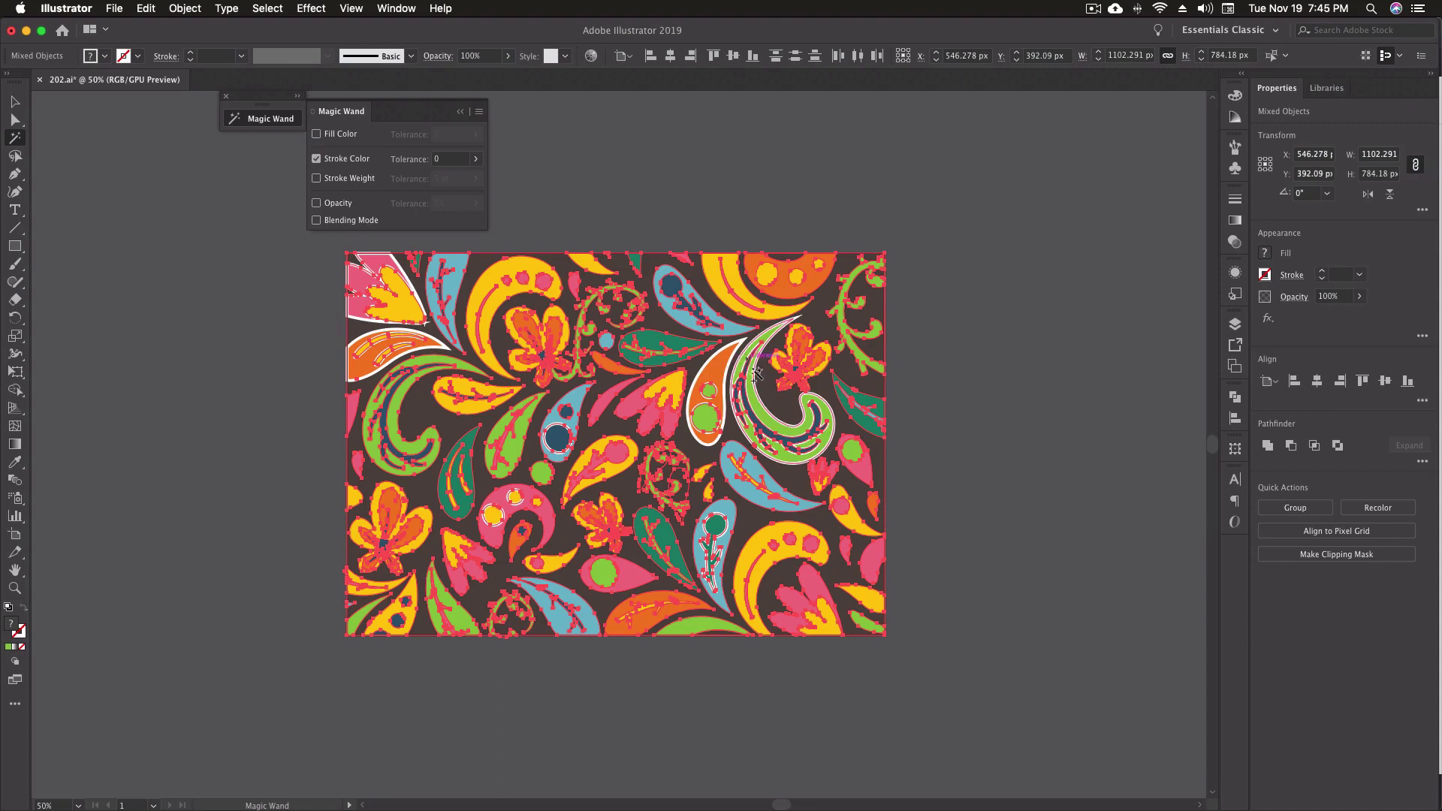
# Delete all but the white-outlined shapes again and make the wand also match stroke weight.
pyautogui.press('v')
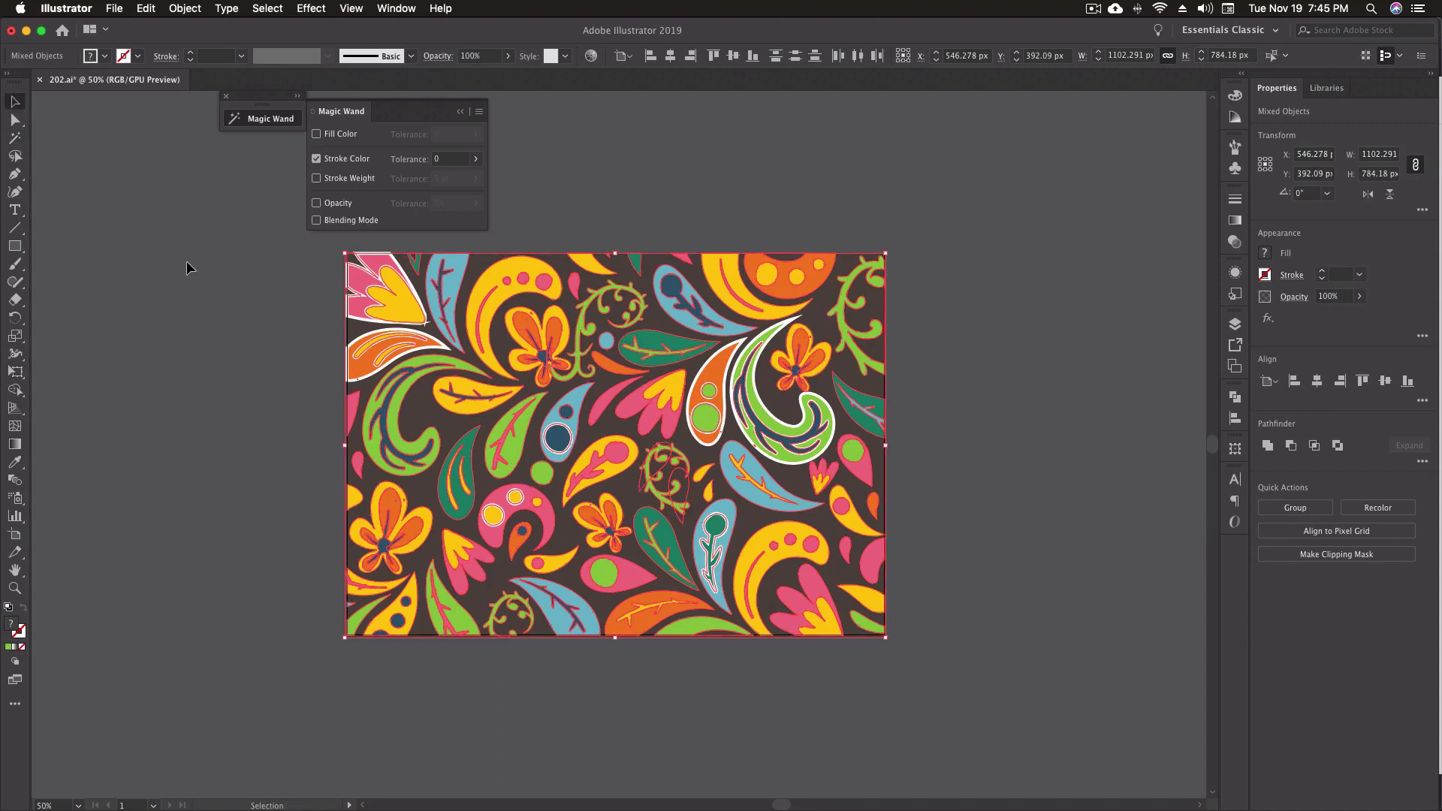
pyautogui.click(270, 8)
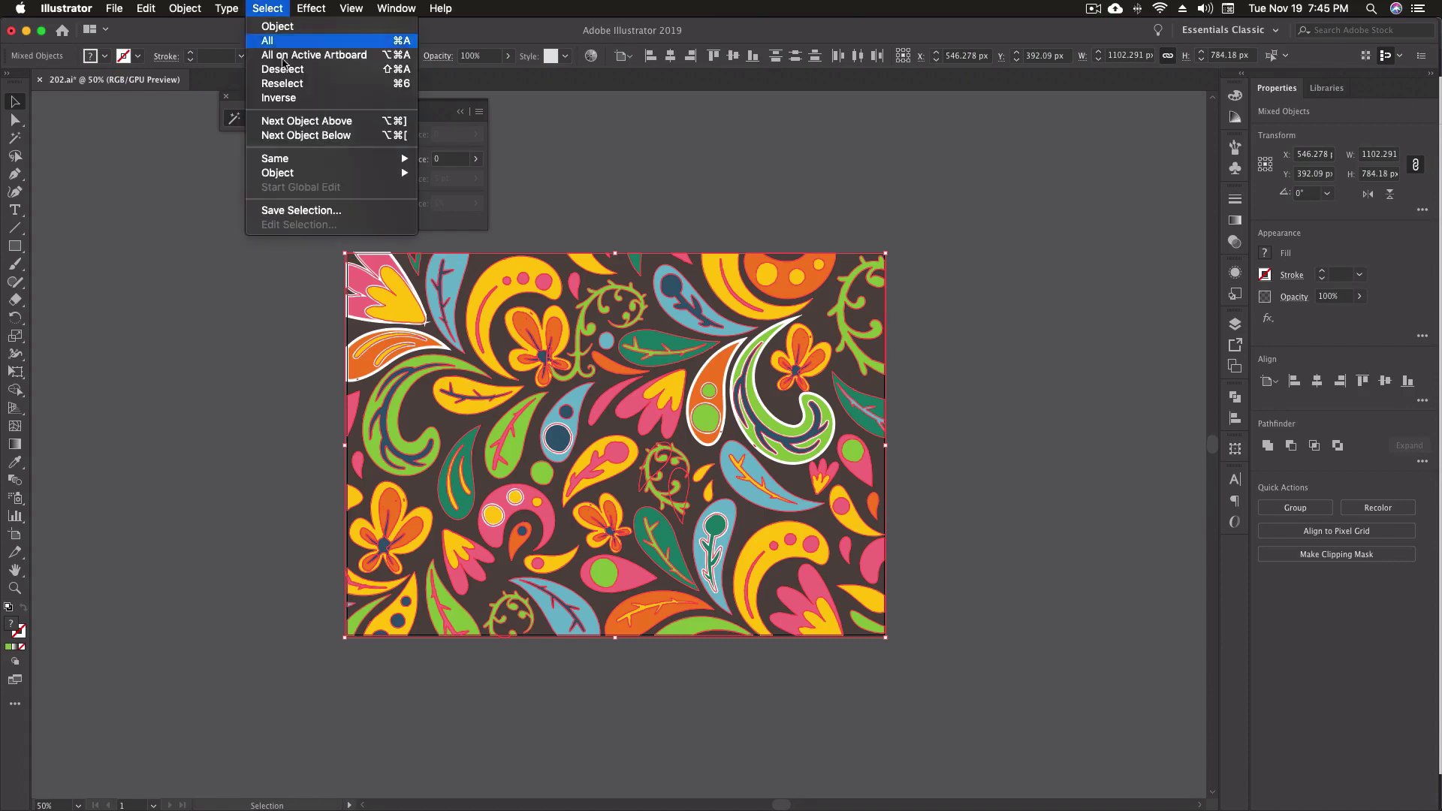
pyautogui.click(593, 34)
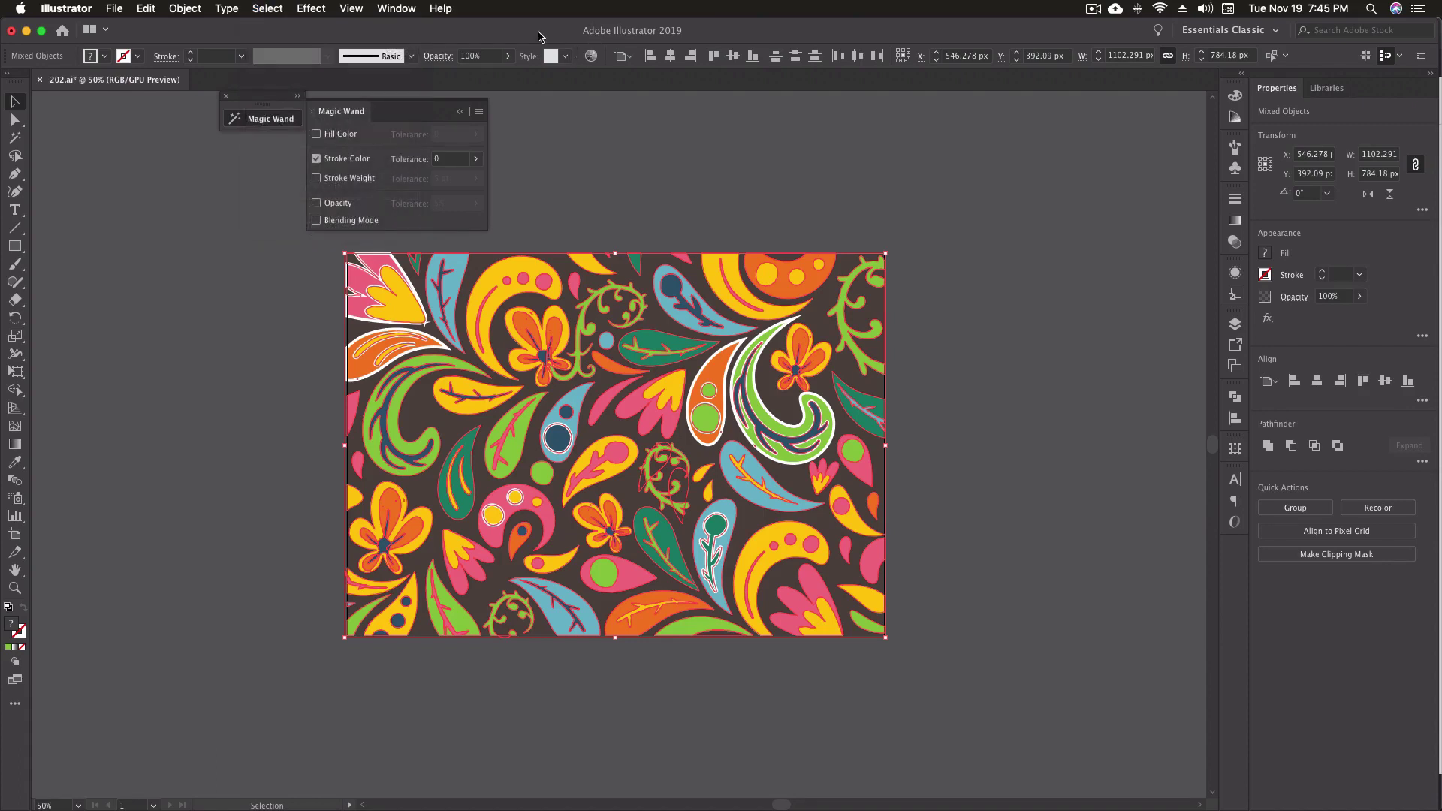
pyautogui.press('Delete')
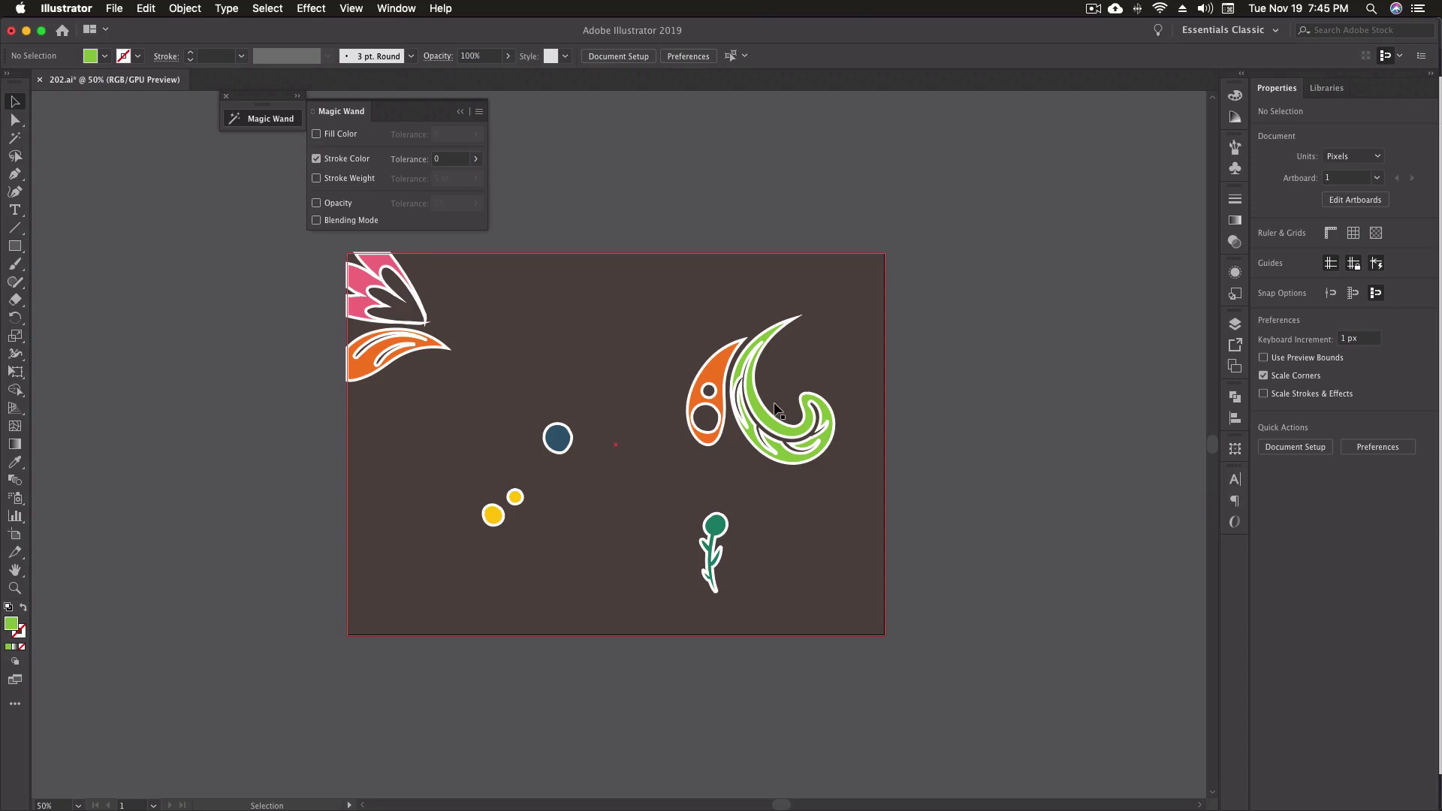
pyautogui.click(344, 180)
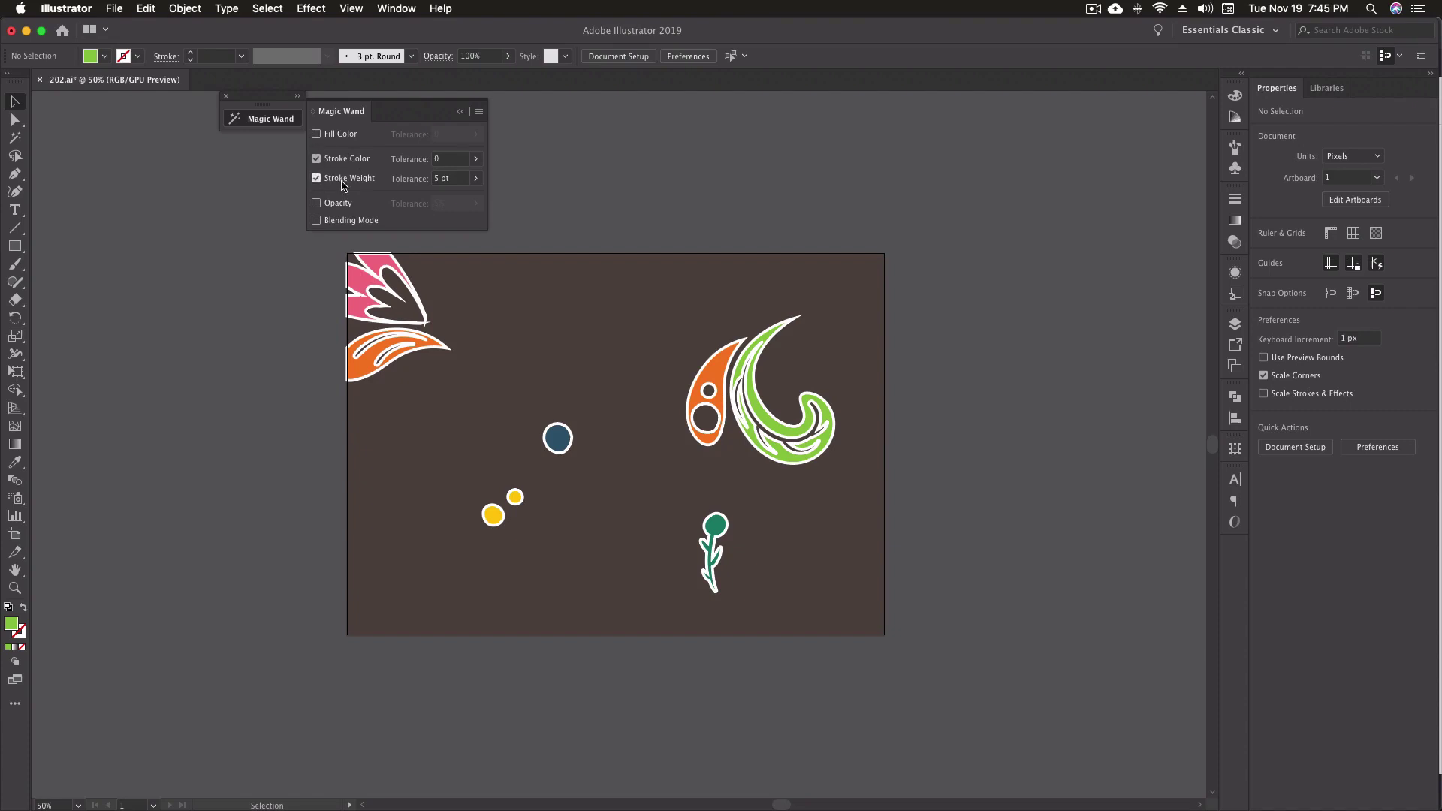
# Make the wand also match fill colour, then thicken the pink top-left leaf's outline.
pyautogui.click(345, 137)
pyautogui.click(378, 267)
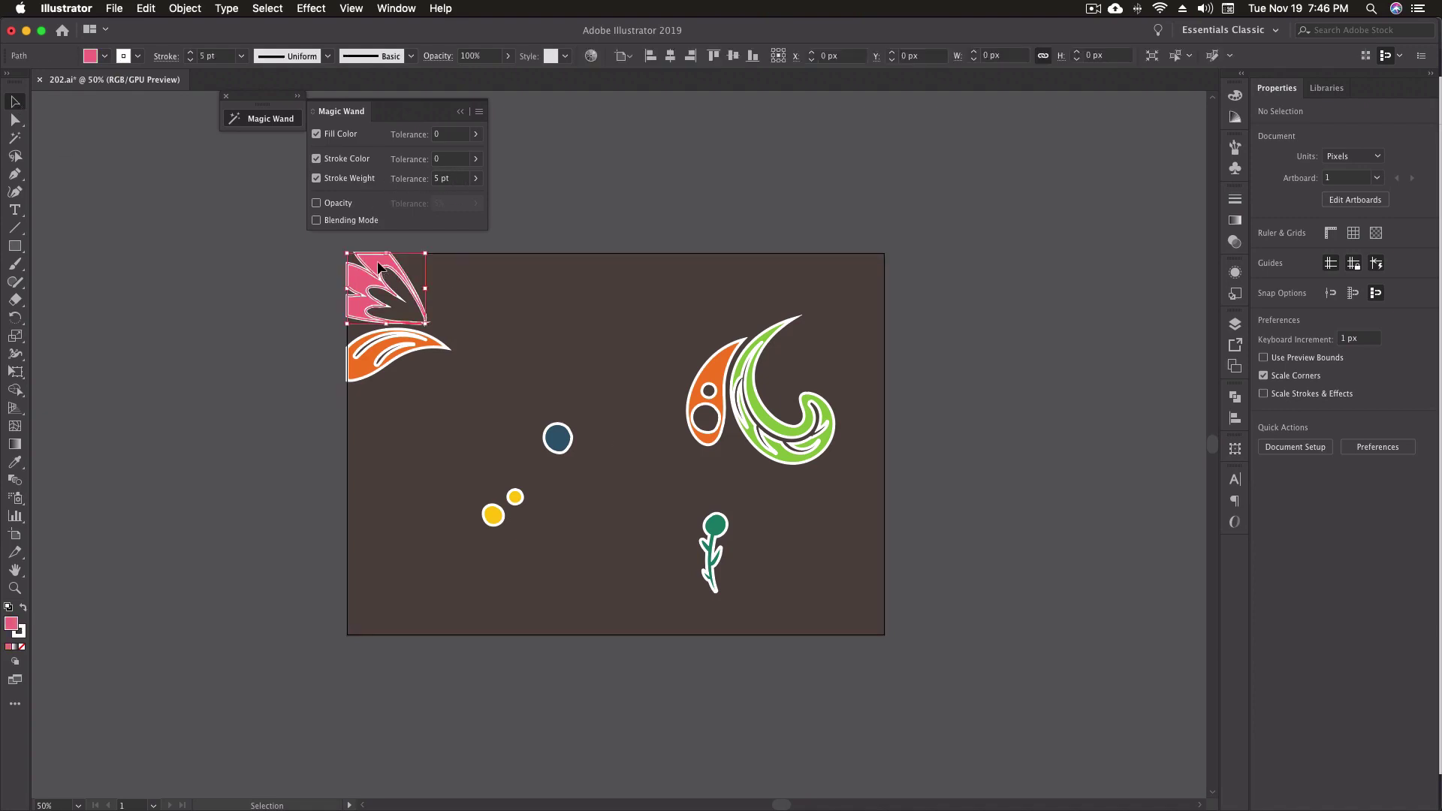
pyautogui.click(190, 53)
pyautogui.click(190, 53)
pyautogui.click(190, 52)
pyautogui.click(190, 52)
pyautogui.click(190, 53)
pyautogui.click(190, 53)
pyautogui.click(190, 52)
pyautogui.click(190, 53)
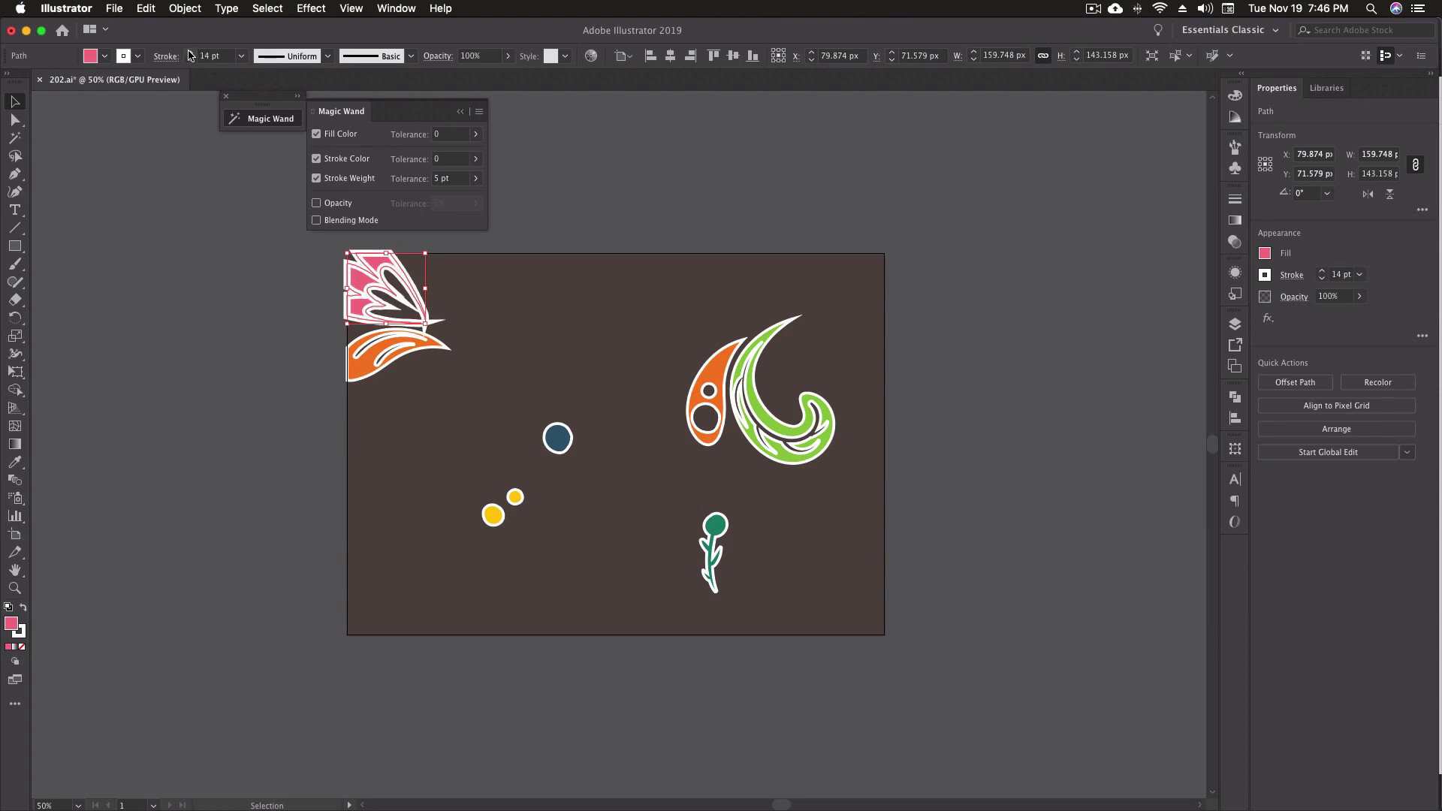
pyautogui.click(190, 53)
pyautogui.click(190, 53)
# Set the blue circle's stroke to 3 pt, thicken the orange teardrop, thin the flower stem to 1 pt.
pyautogui.click(557, 438)
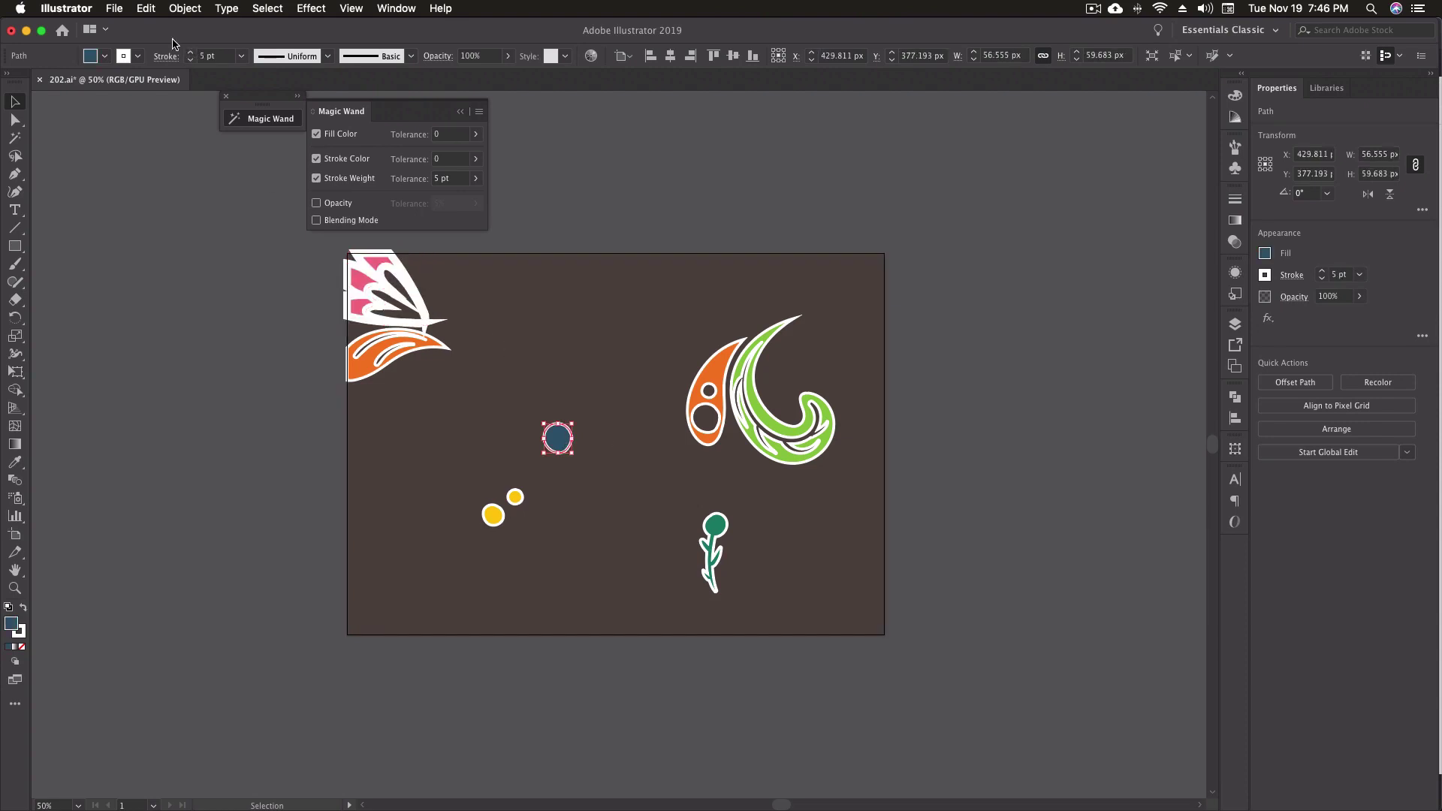
pyautogui.click(189, 59)
pyautogui.click(188, 60)
pyautogui.click(718, 378)
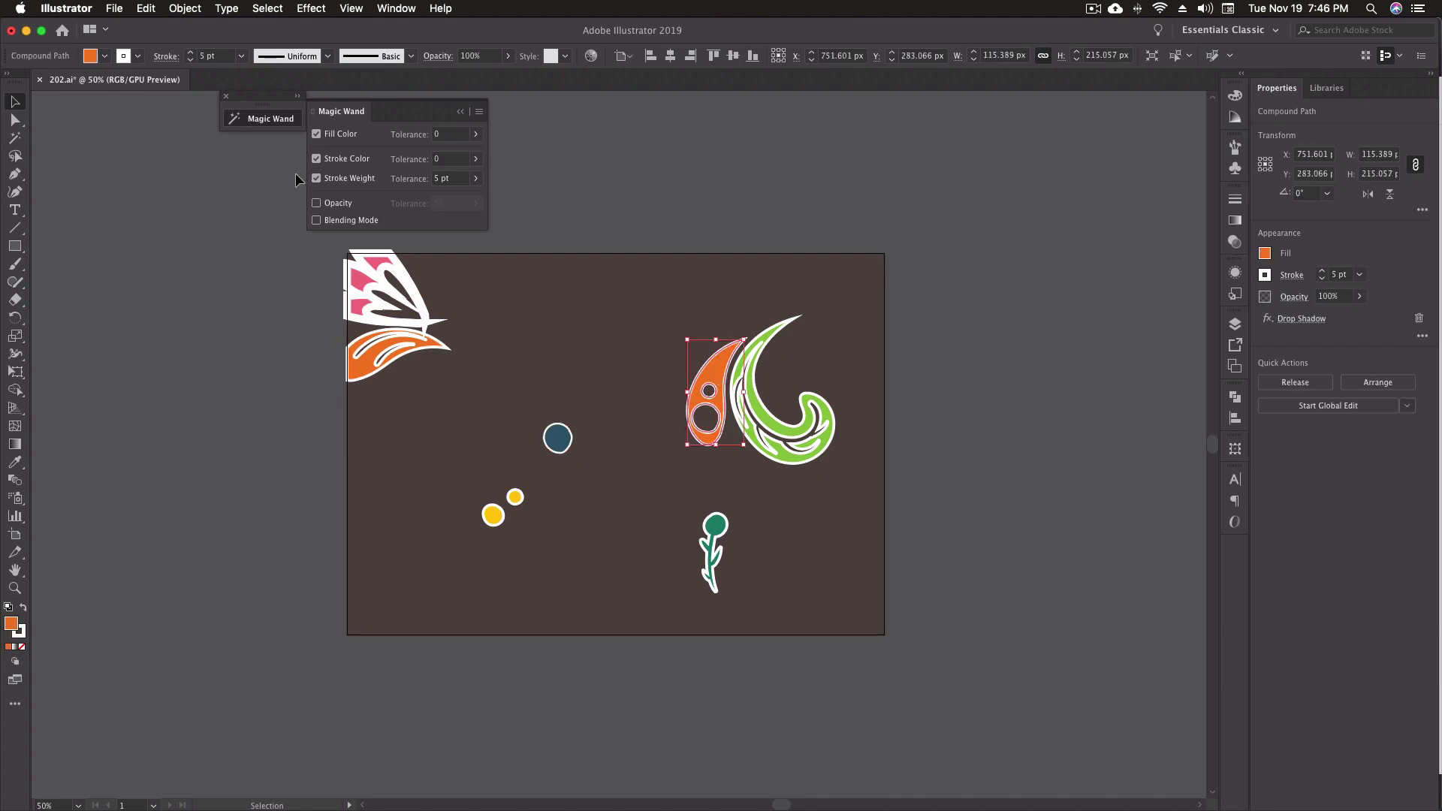
pyautogui.click(191, 55)
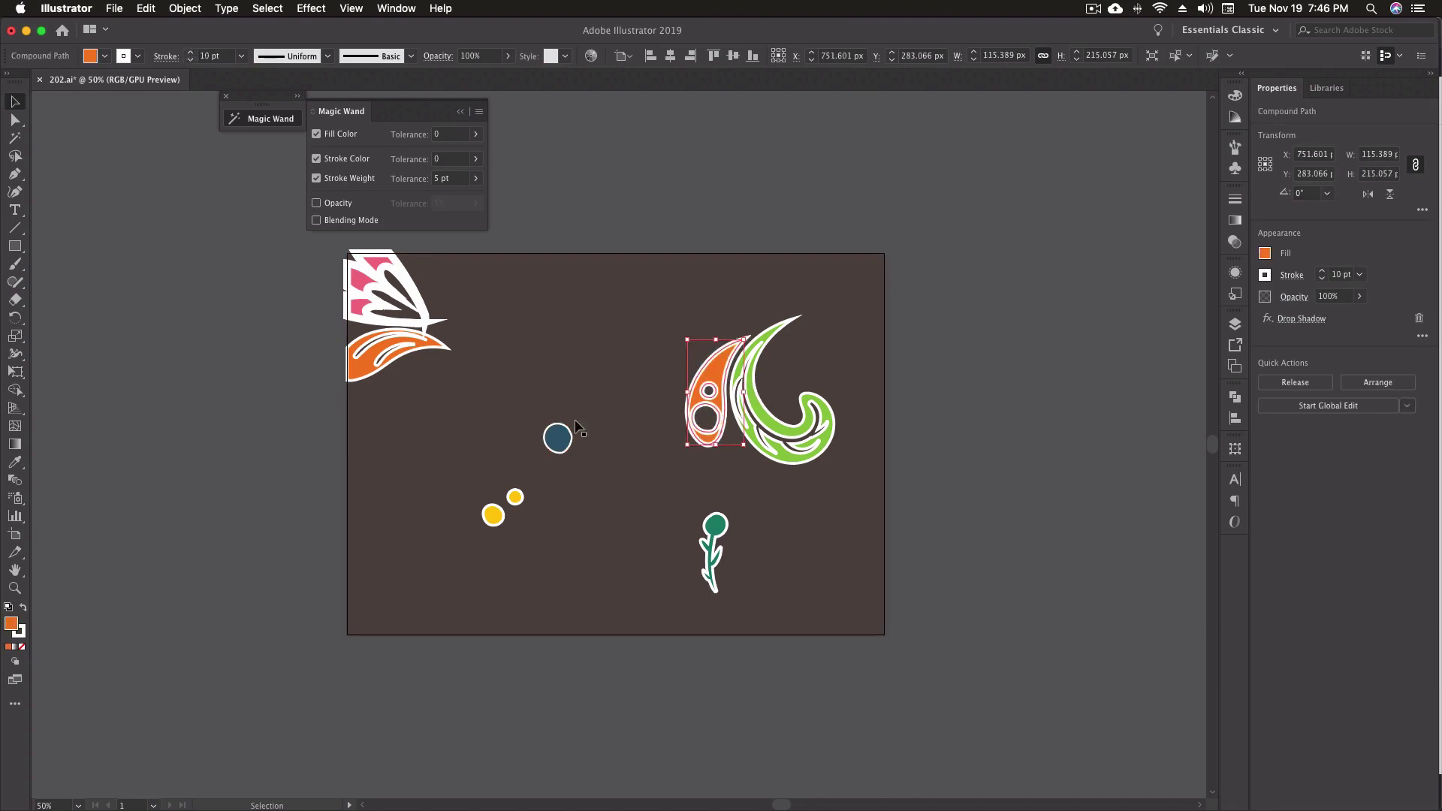
pyautogui.click(715, 520)
pyautogui.click(189, 60)
pyautogui.click(190, 60)
pyautogui.click(189, 60)
pyautogui.click(190, 59)
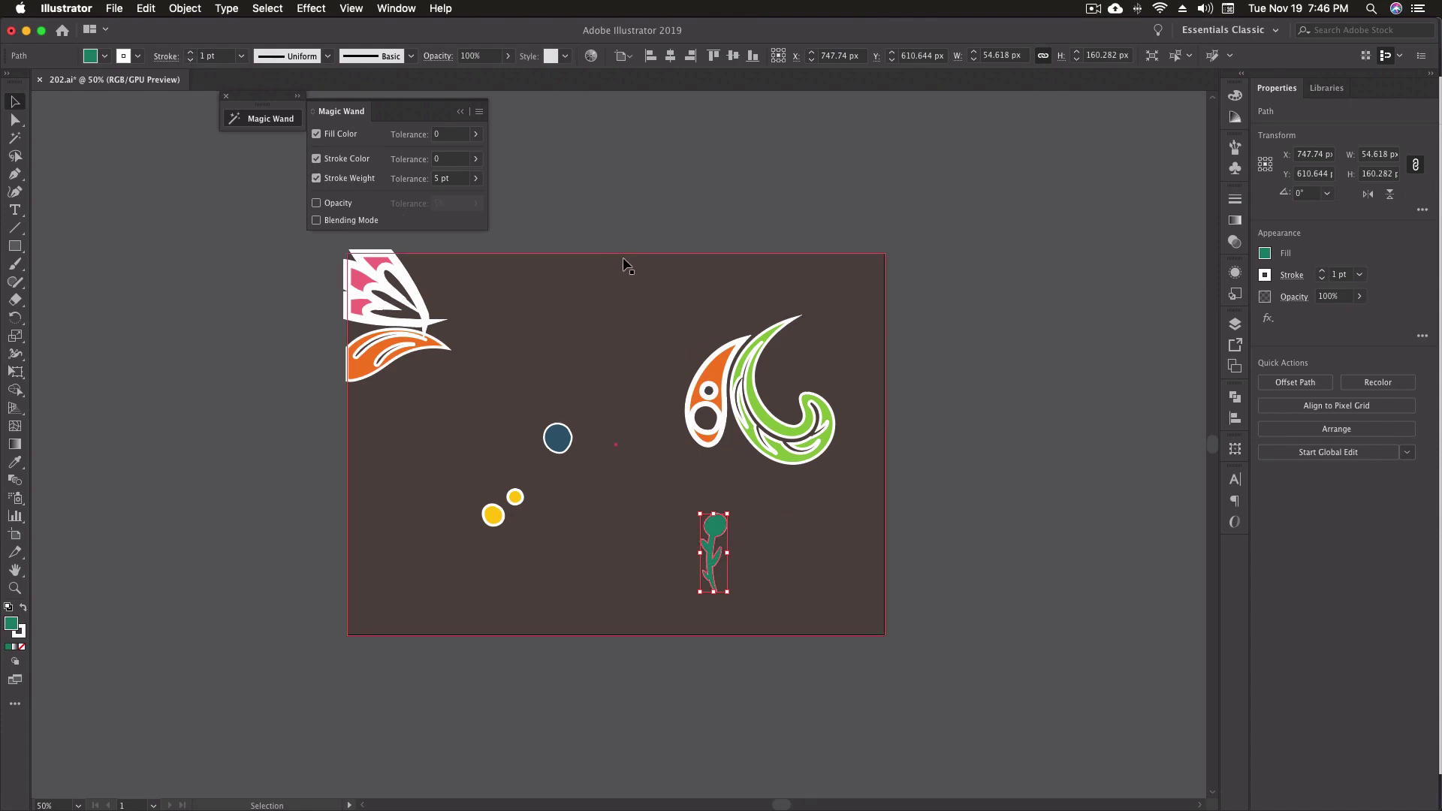
# Show all the hidden paisley pattern objects again with Cmd+Option+3.
pyautogui.press('y')
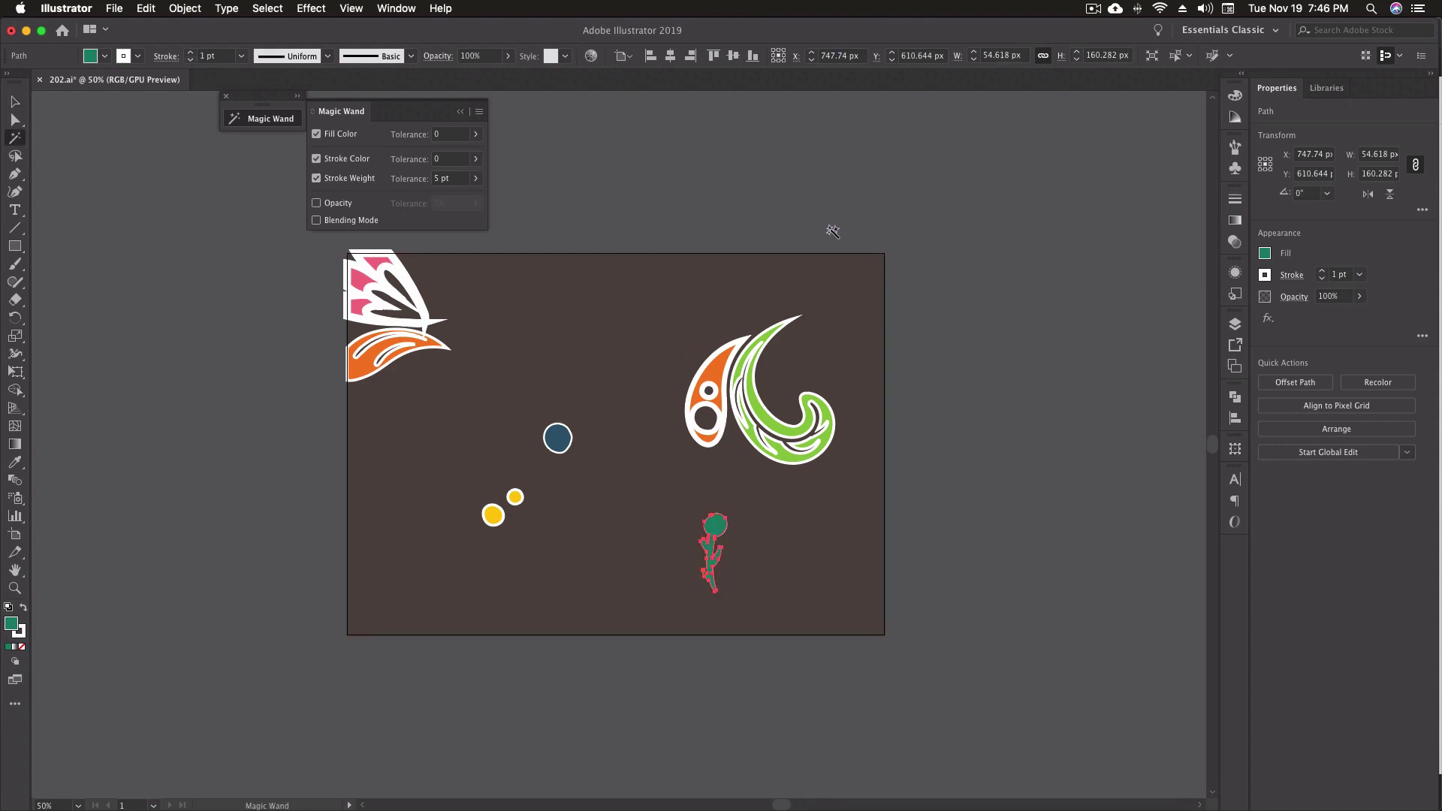
pyautogui.press('v')
pyautogui.press('y')
pyautogui.press('super+alt+3')
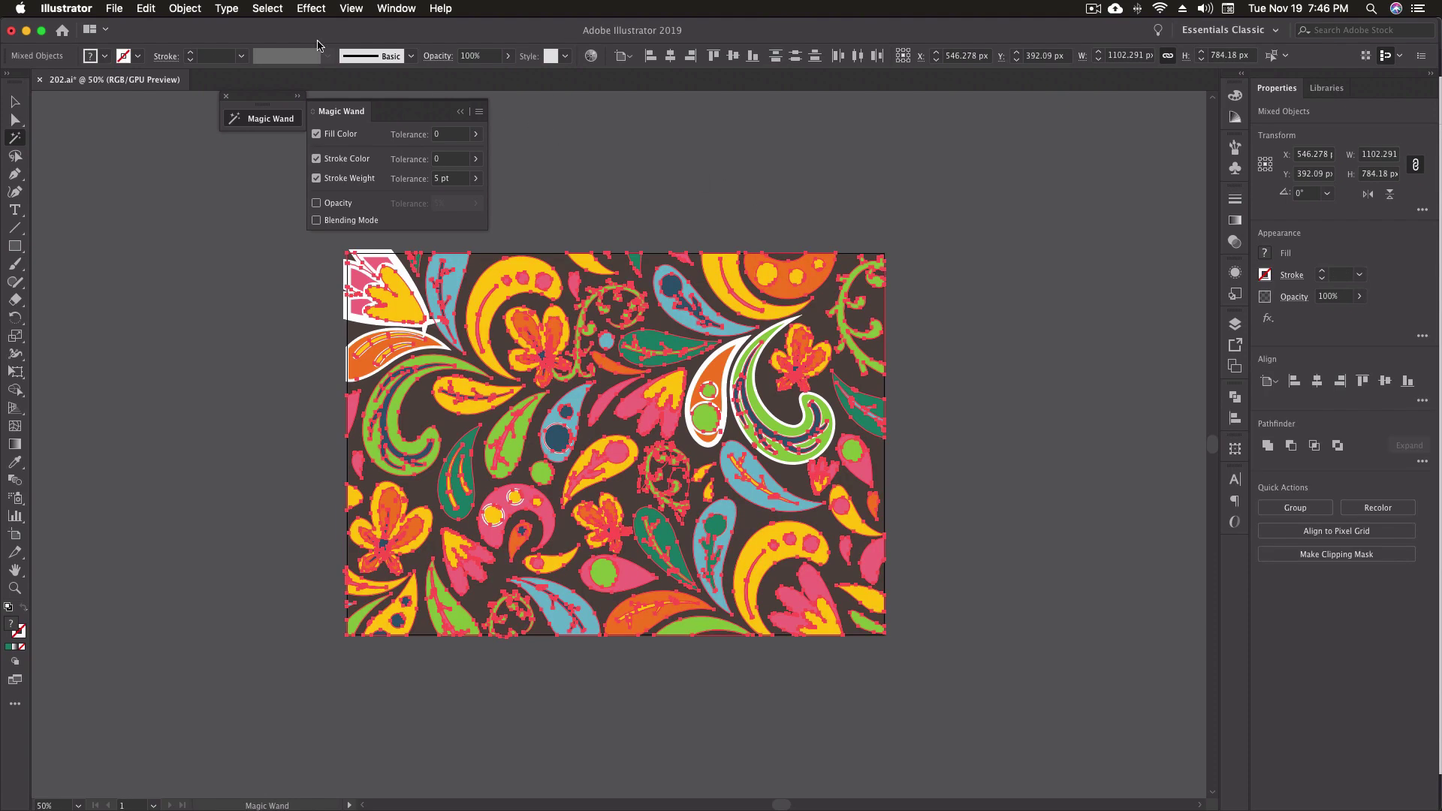
# Deselect the whole pattern, then select and deselect the green paisley swirl.
pyautogui.click(277, 10)
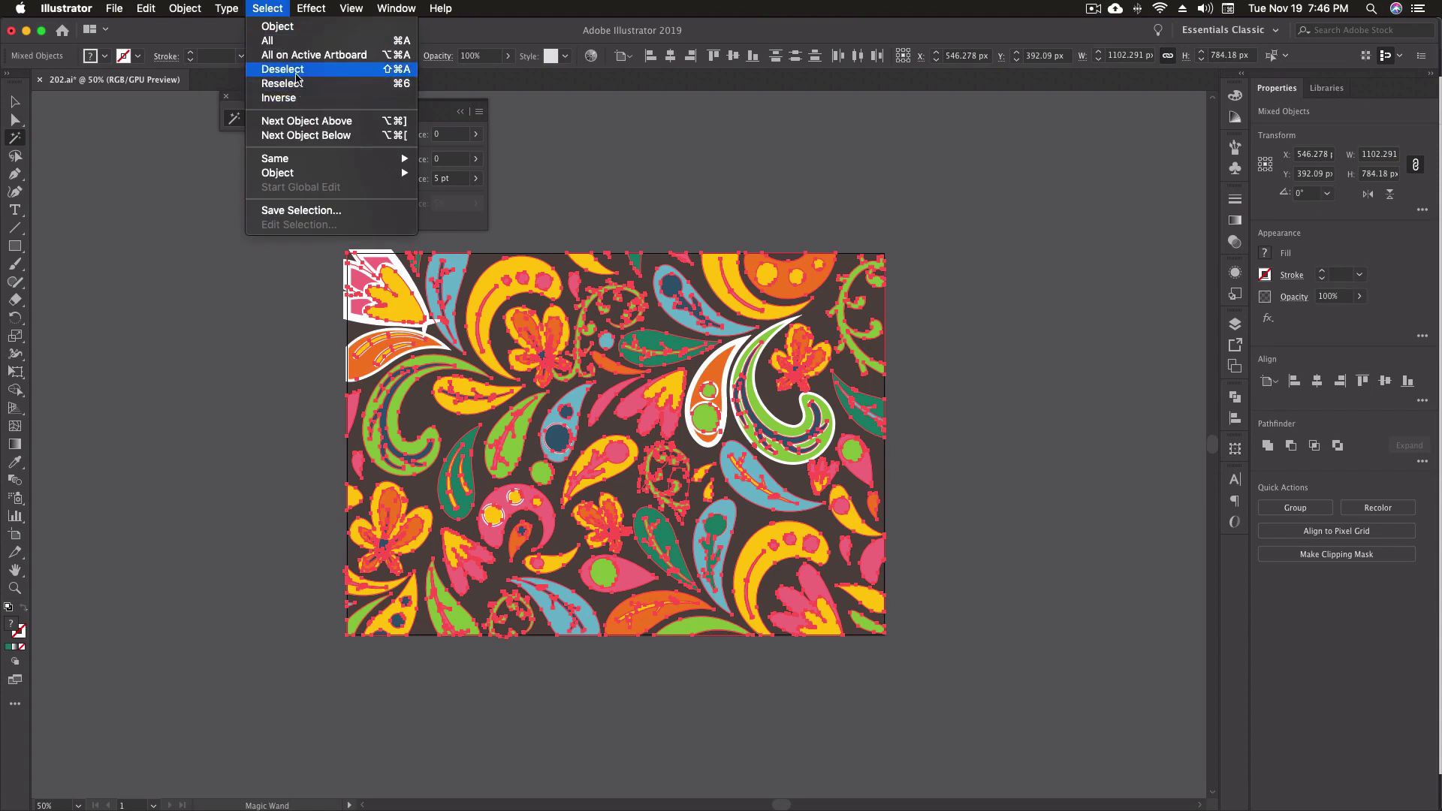
pyautogui.click(298, 71)
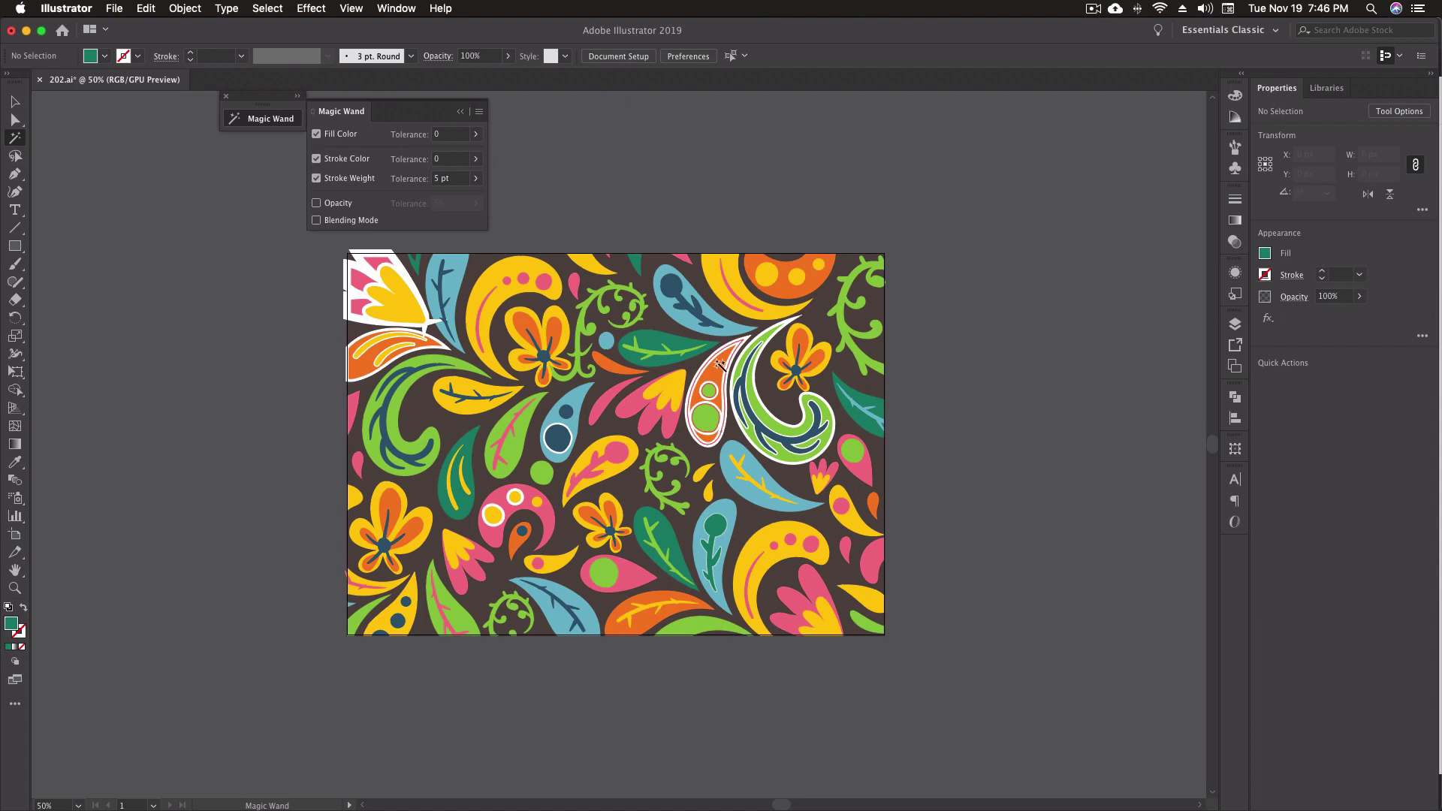
pyautogui.press('v')
pyautogui.click(764, 413)
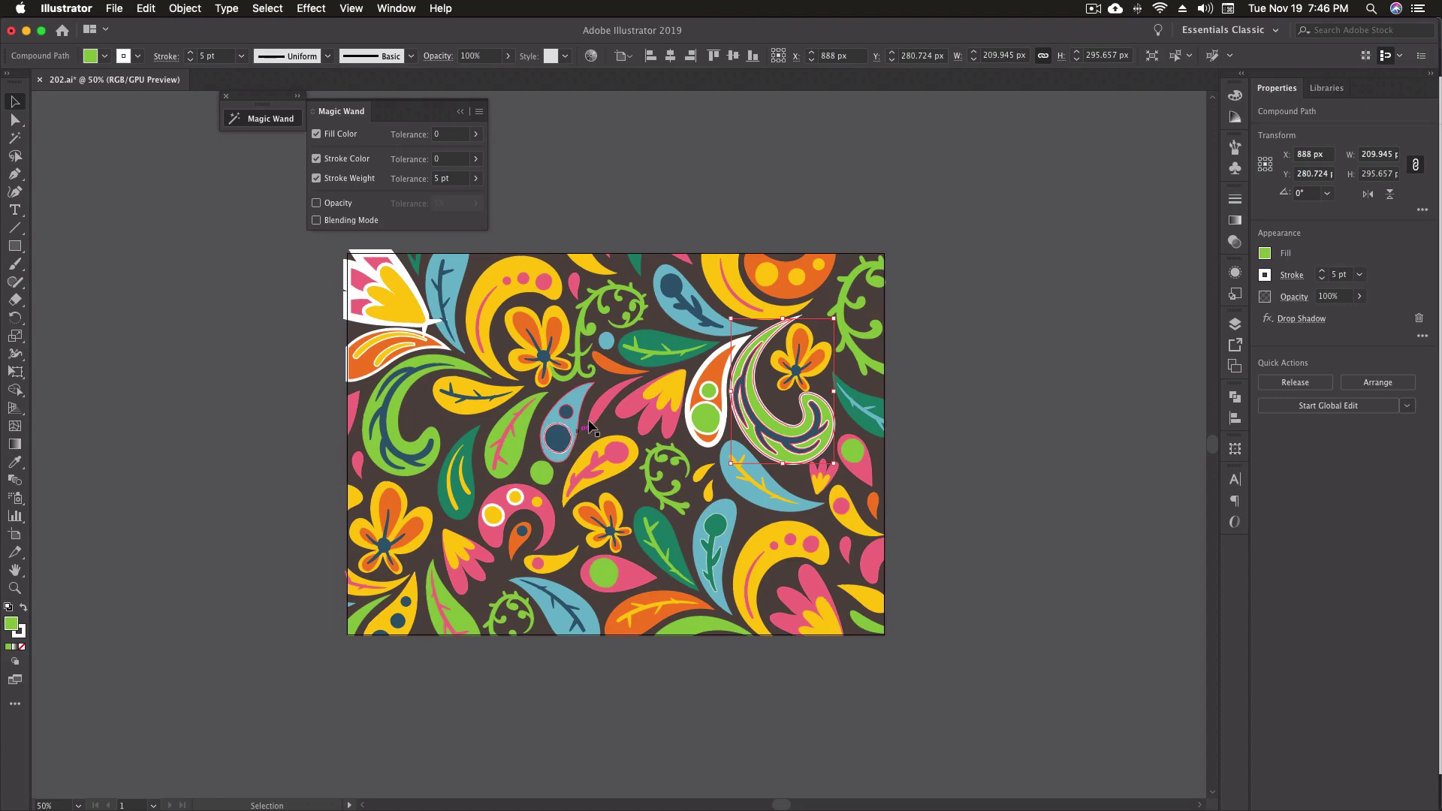
pyautogui.click(1005, 426)
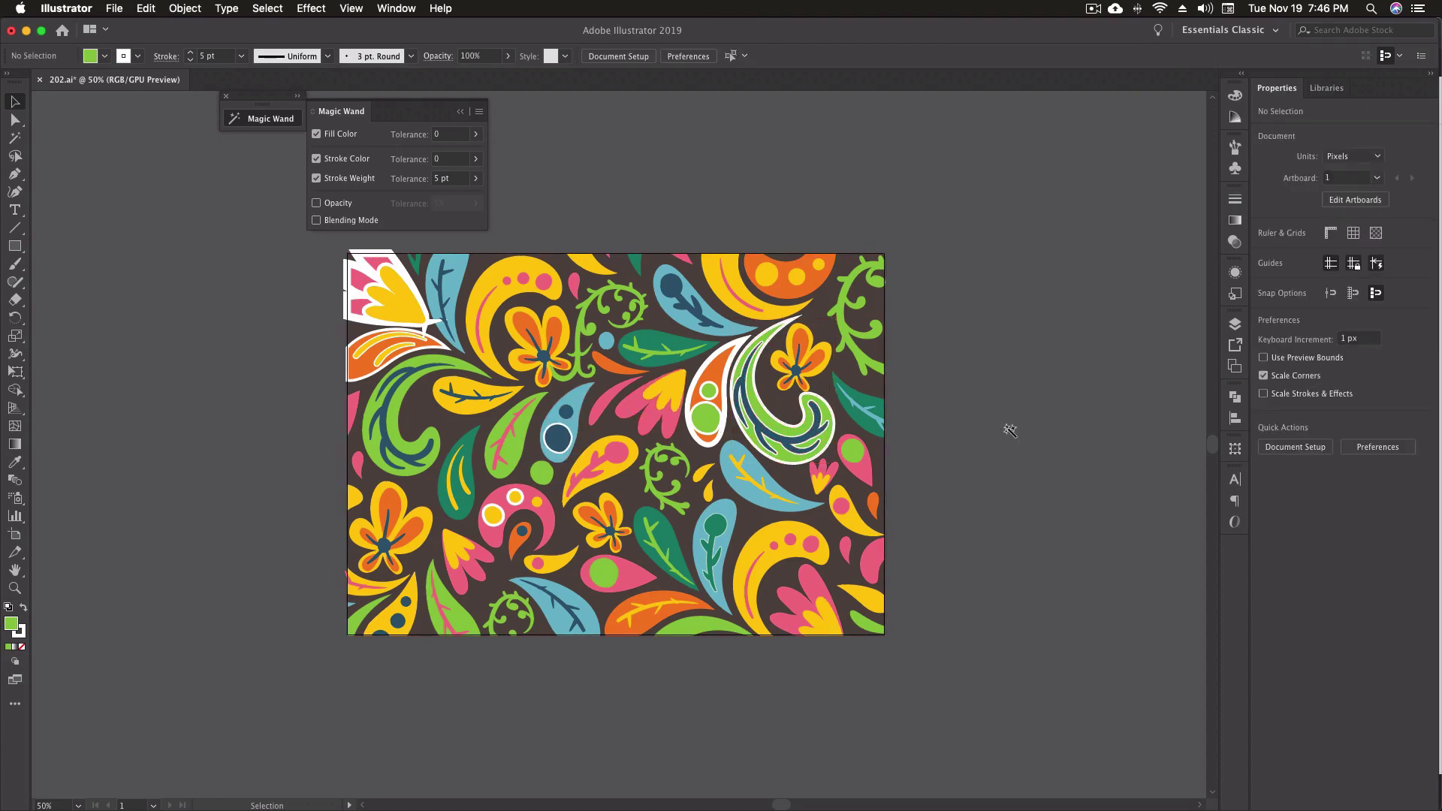
# Magic Wand-select the shapes matching the green paisley swirl, then deselect everything.
pyautogui.press('y')
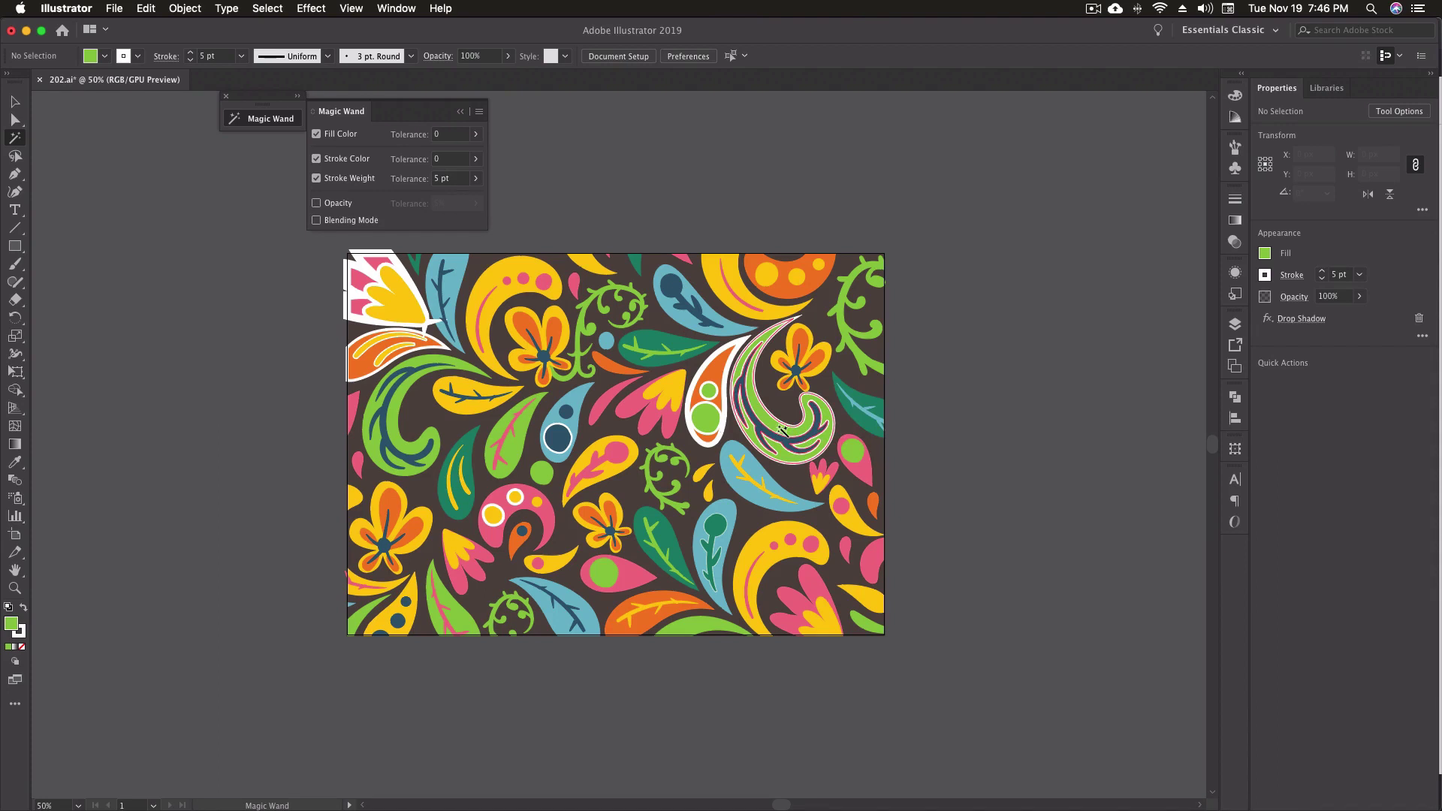
pyautogui.click(782, 430)
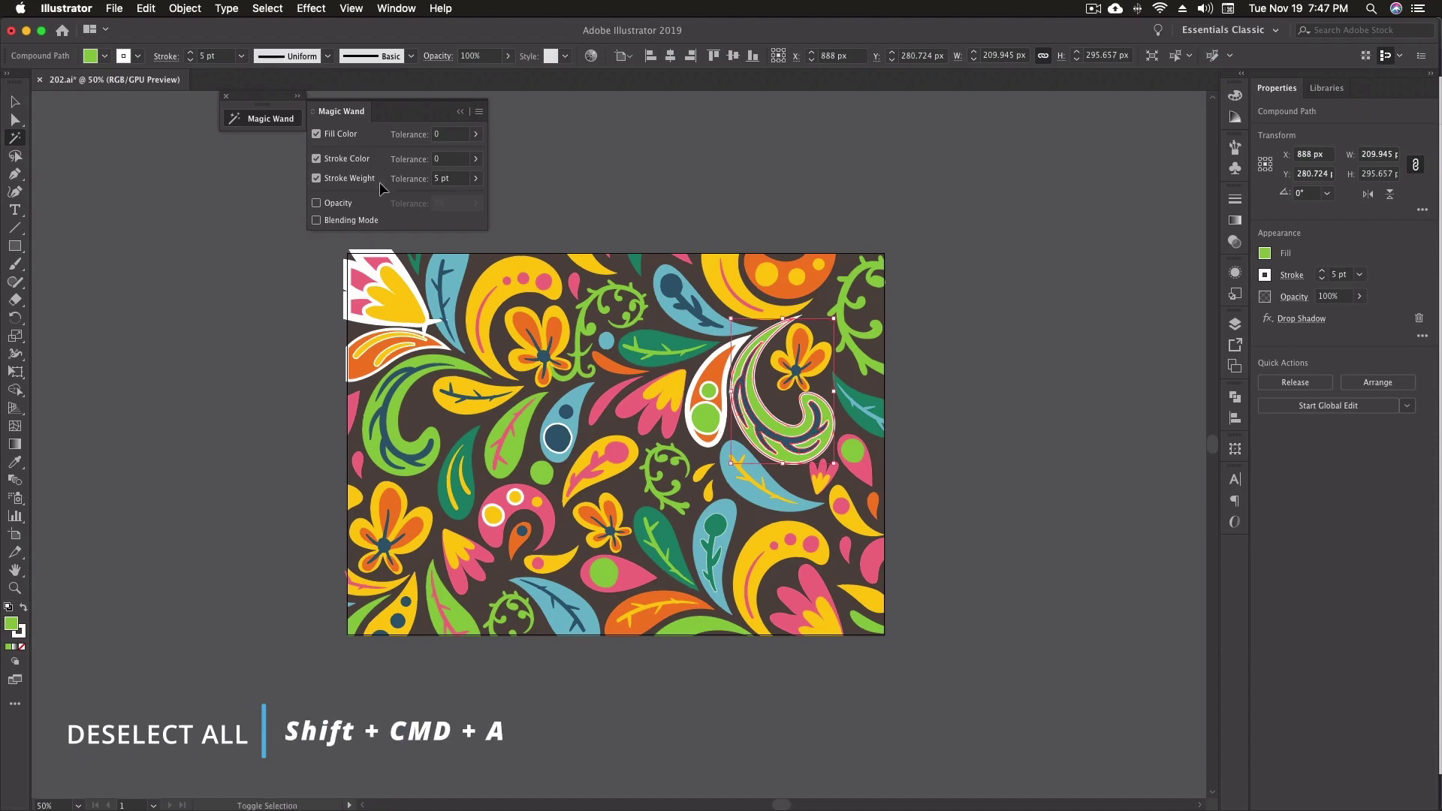
pyautogui.press('shift+super+a')
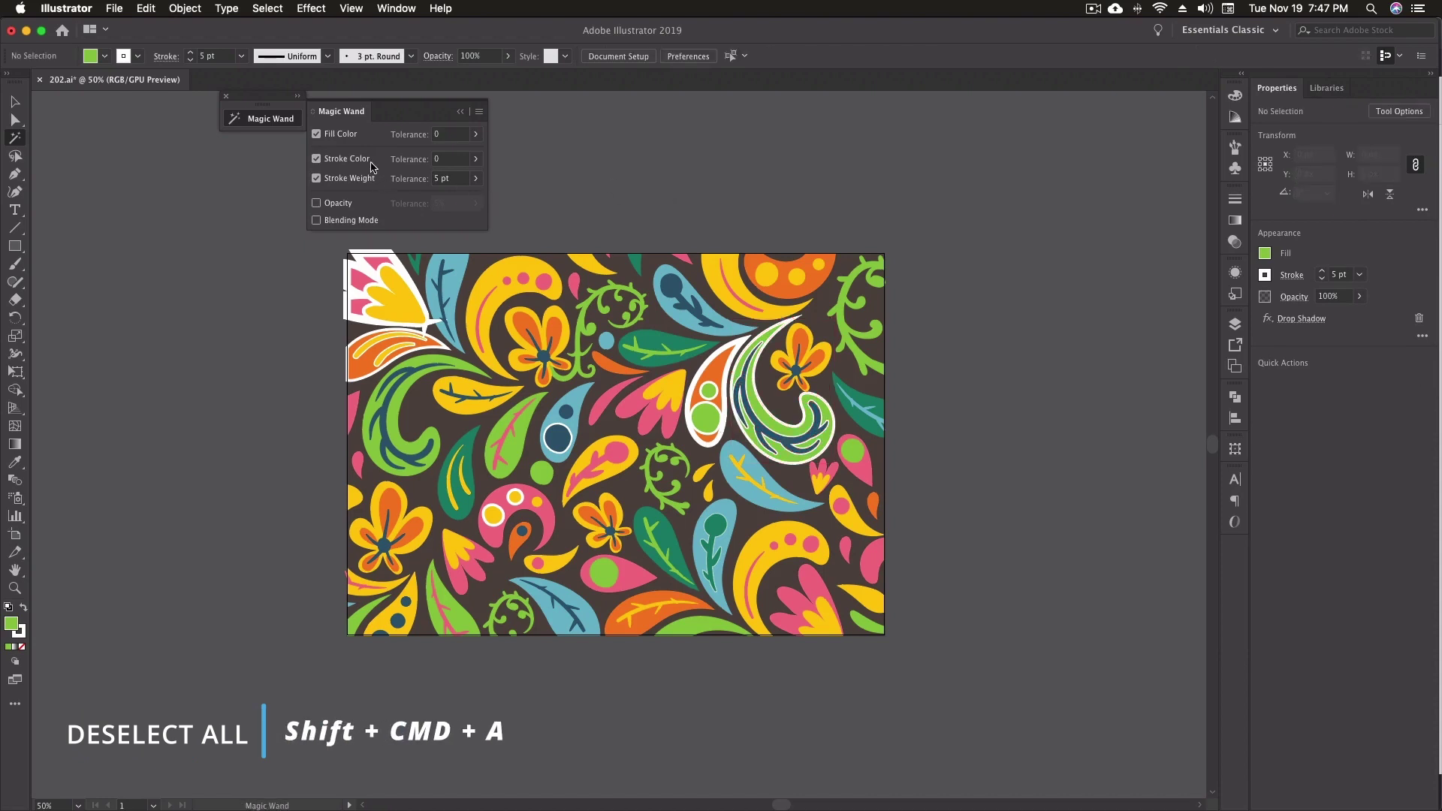
# Turn off Fill Color and Stroke Color matching in the Magic Wand panel, leaving stroke weight only.
pyautogui.click(338, 134)
pyautogui.click(341, 159)
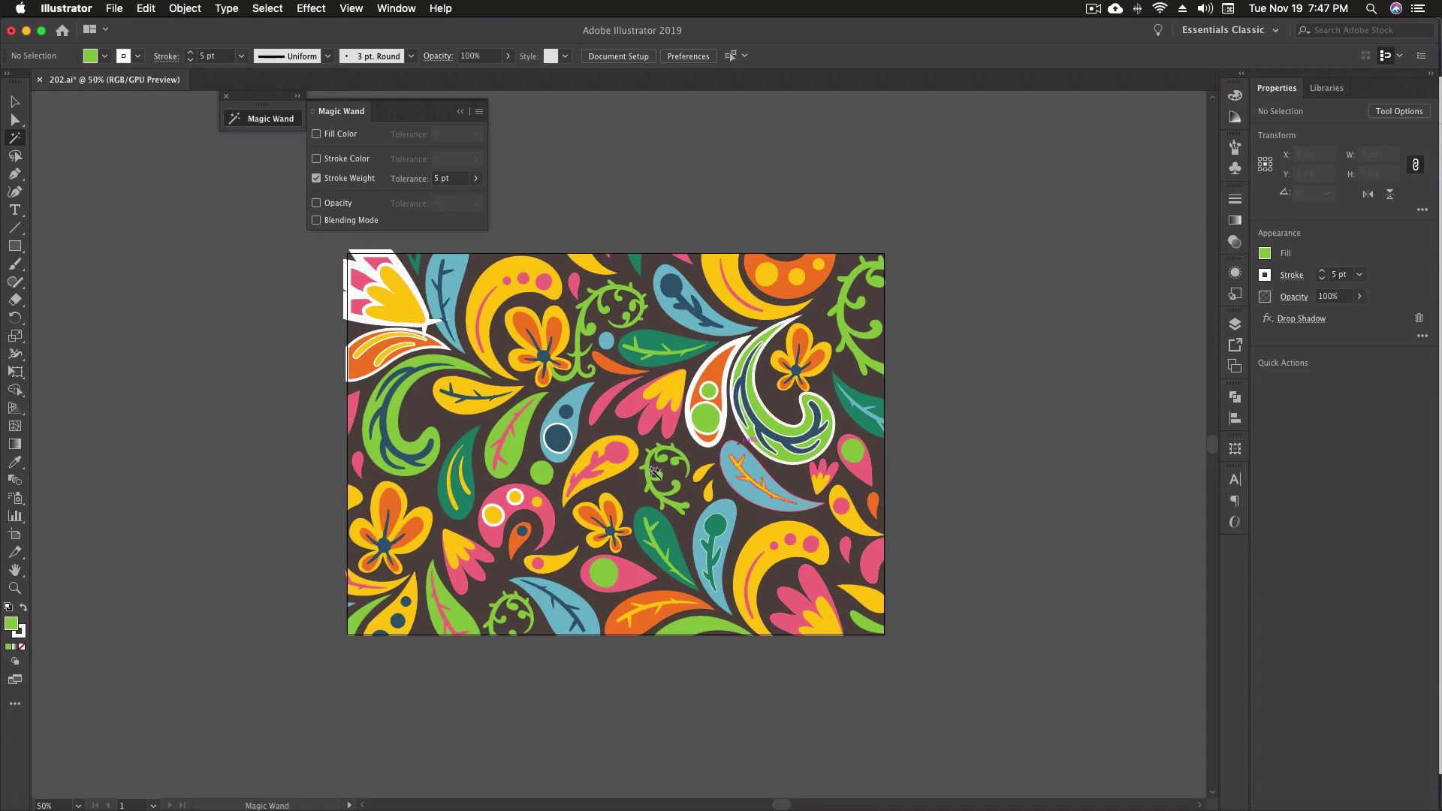
pyautogui.click(557, 438)
pyautogui.press('v')
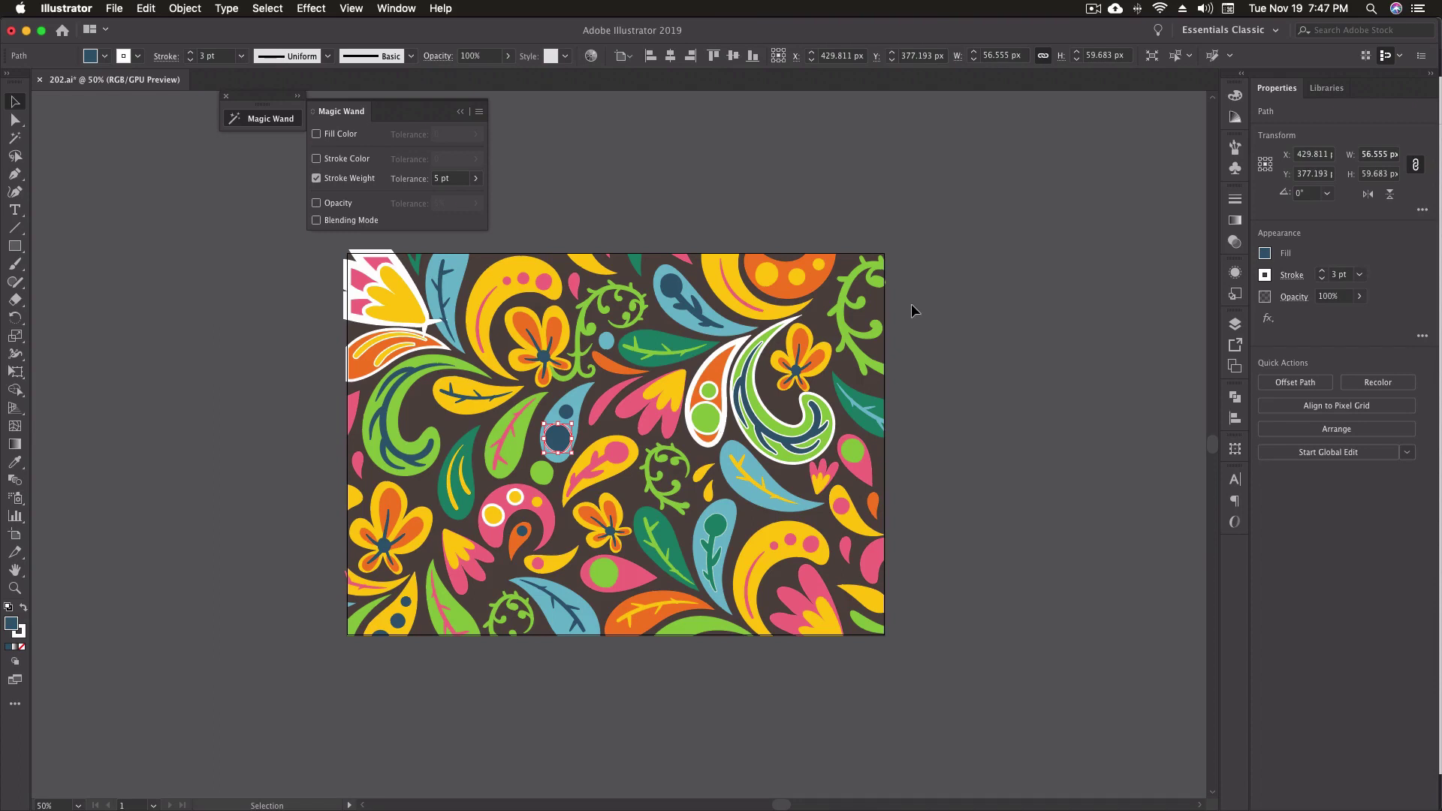
# Magic Wand-click the dark blue circle to select every shape sharing its stroke weight.
pyautogui.press('y')
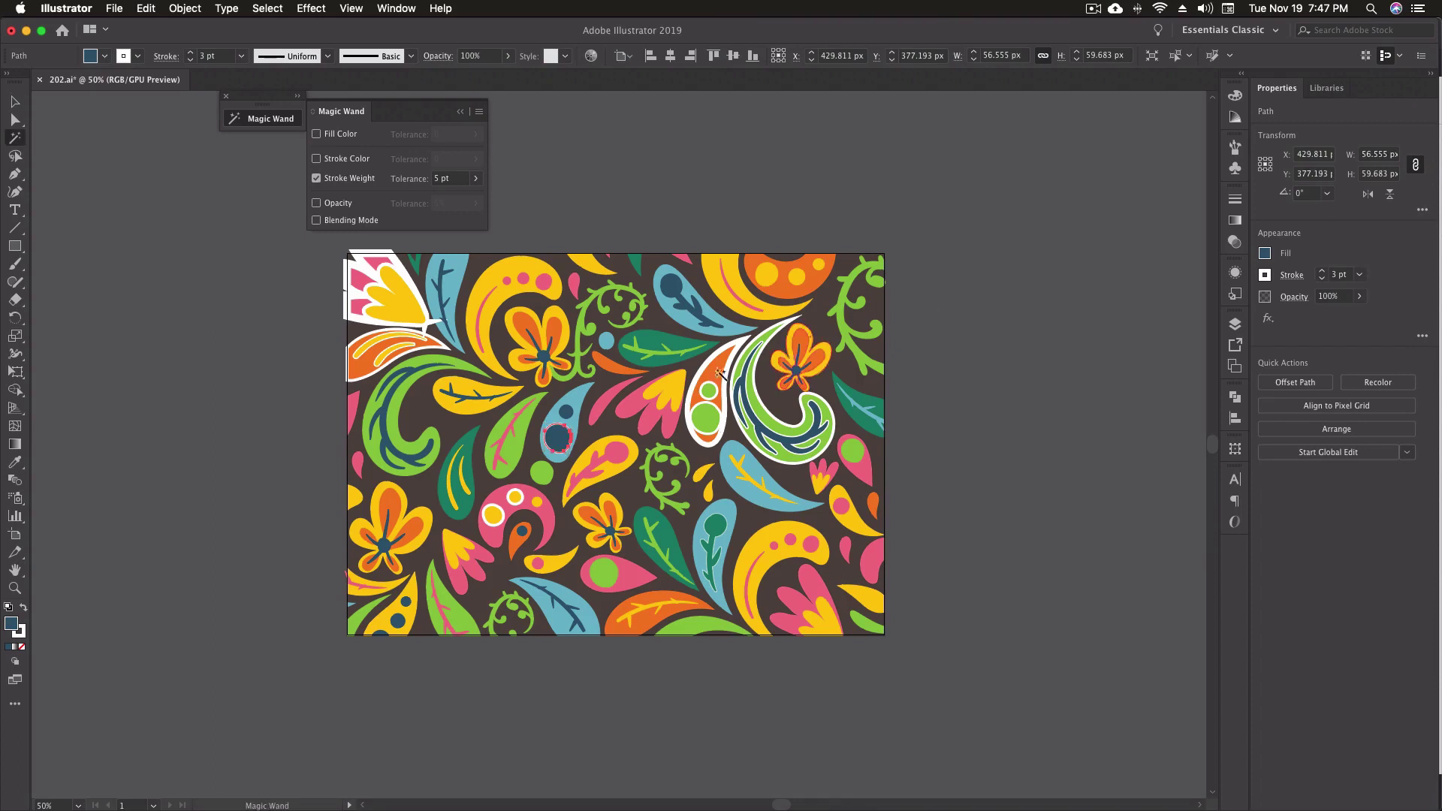
pyautogui.click(612, 428)
pyautogui.click(558, 438)
pyautogui.click(557, 438)
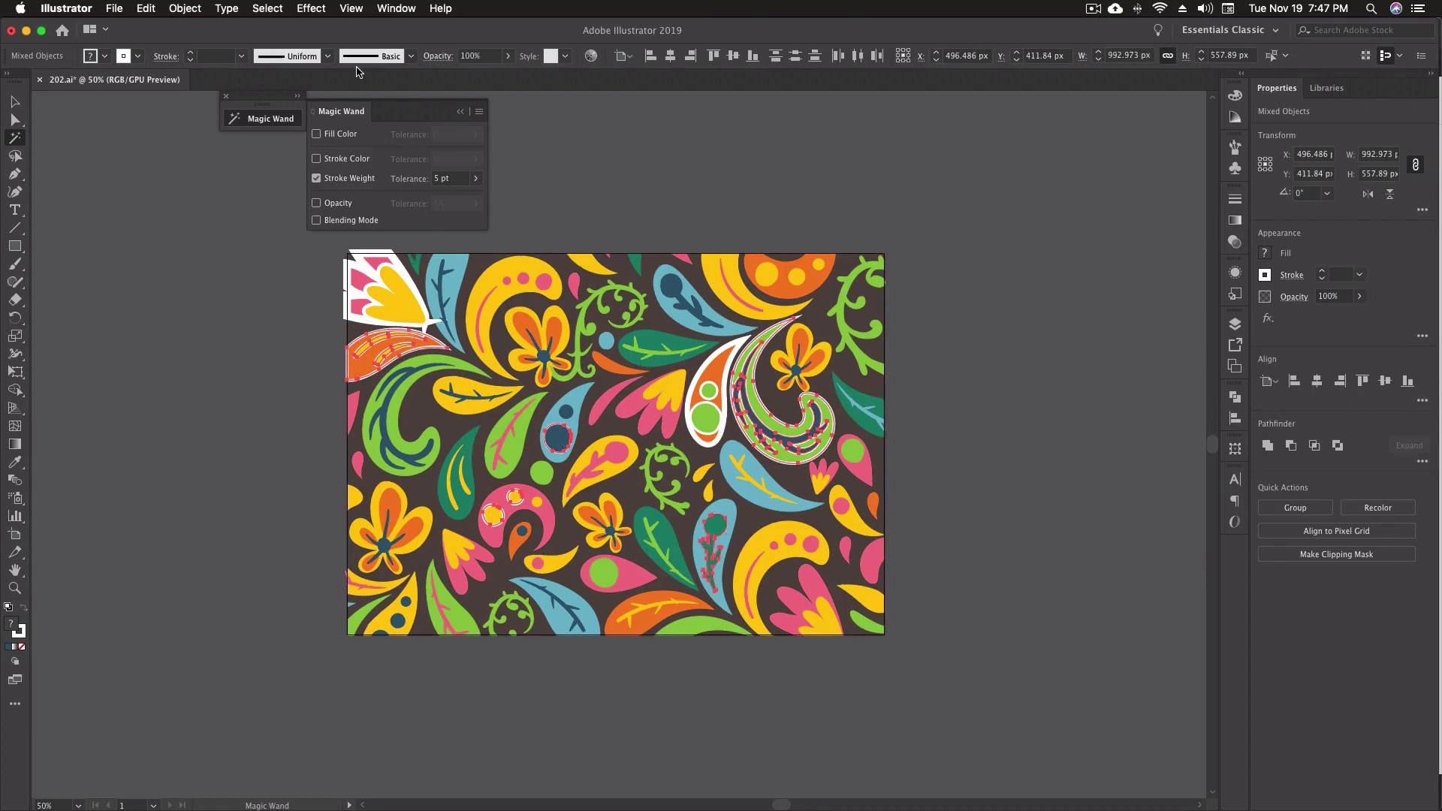
# Invert the selection with Select > Inverse and delete all non-matching pattern objects.
pyautogui.click(267, 8)
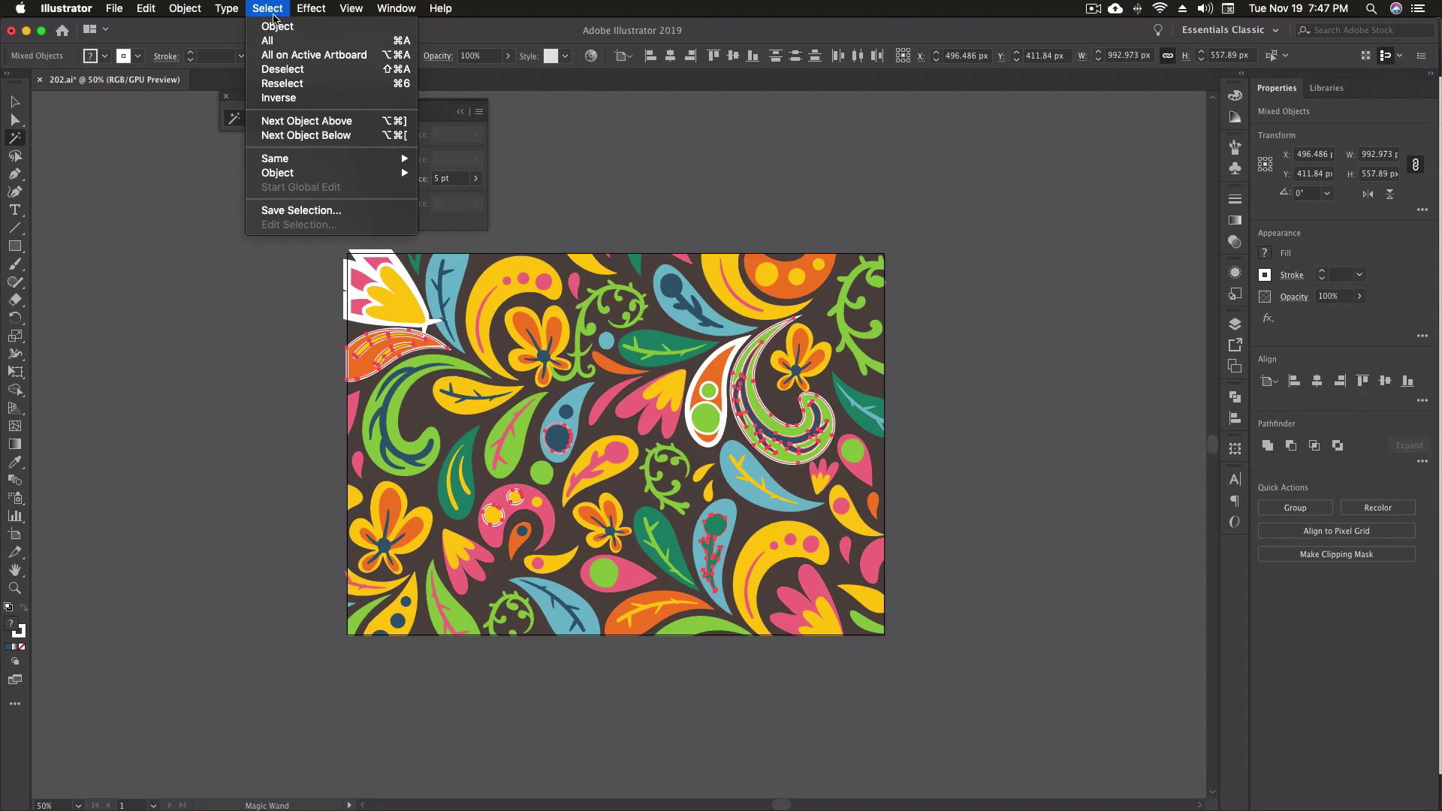
pyautogui.click(306, 98)
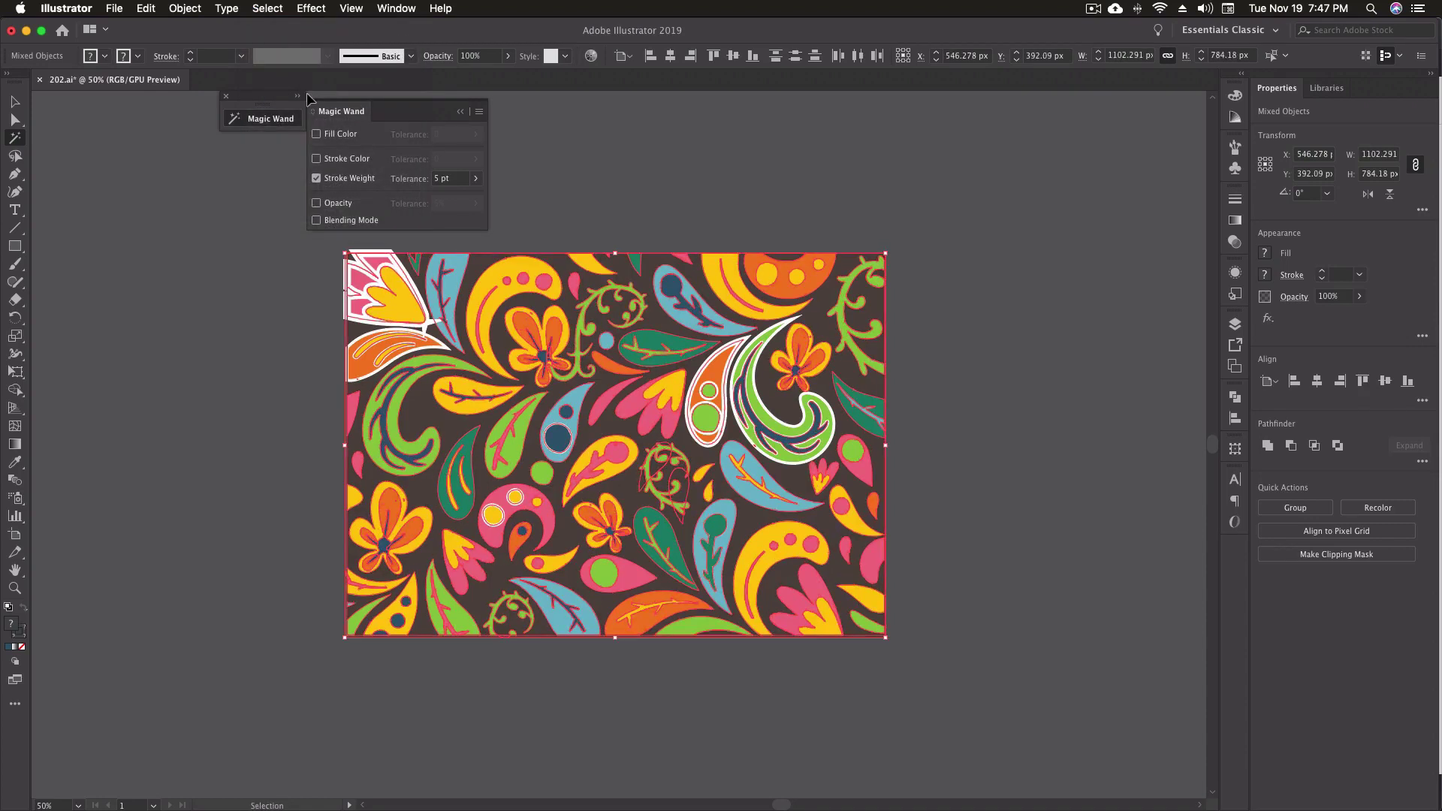
pyautogui.press('Delete')
pyautogui.press('v')
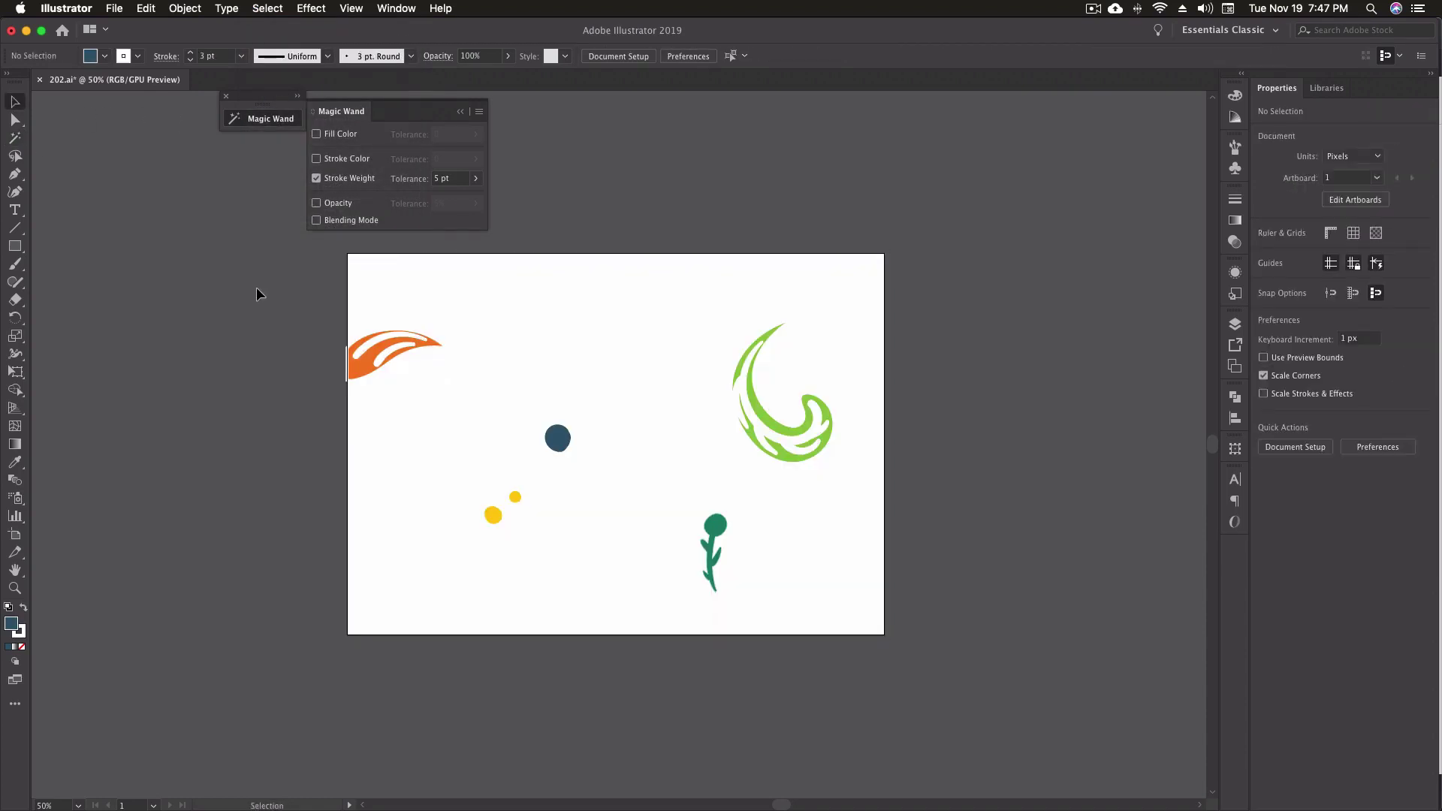
# Check the stroke of each remaining shape: navy circle, green plant, yellow circles, green and orange swirls.
pyautogui.click(559, 443)
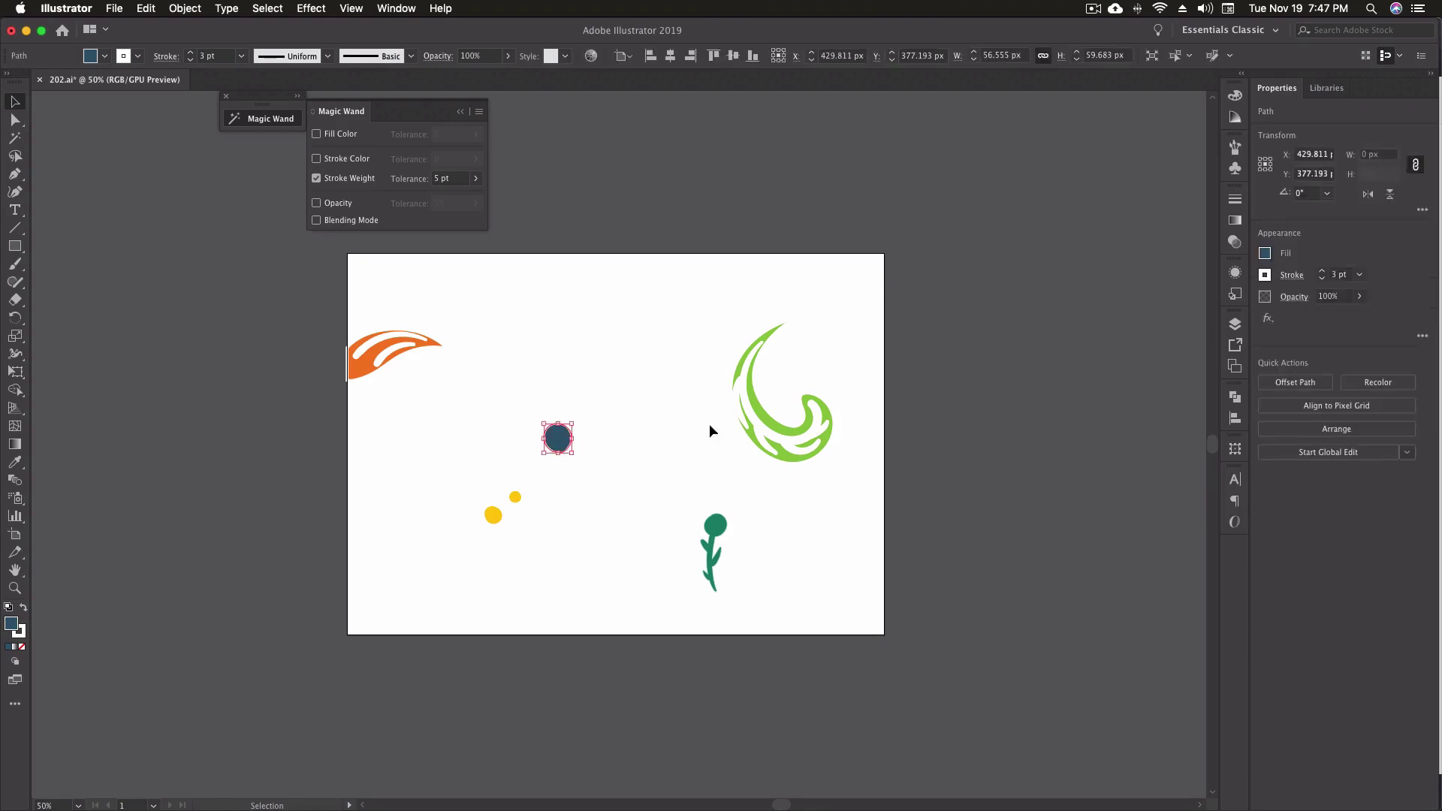
pyautogui.click(714, 530)
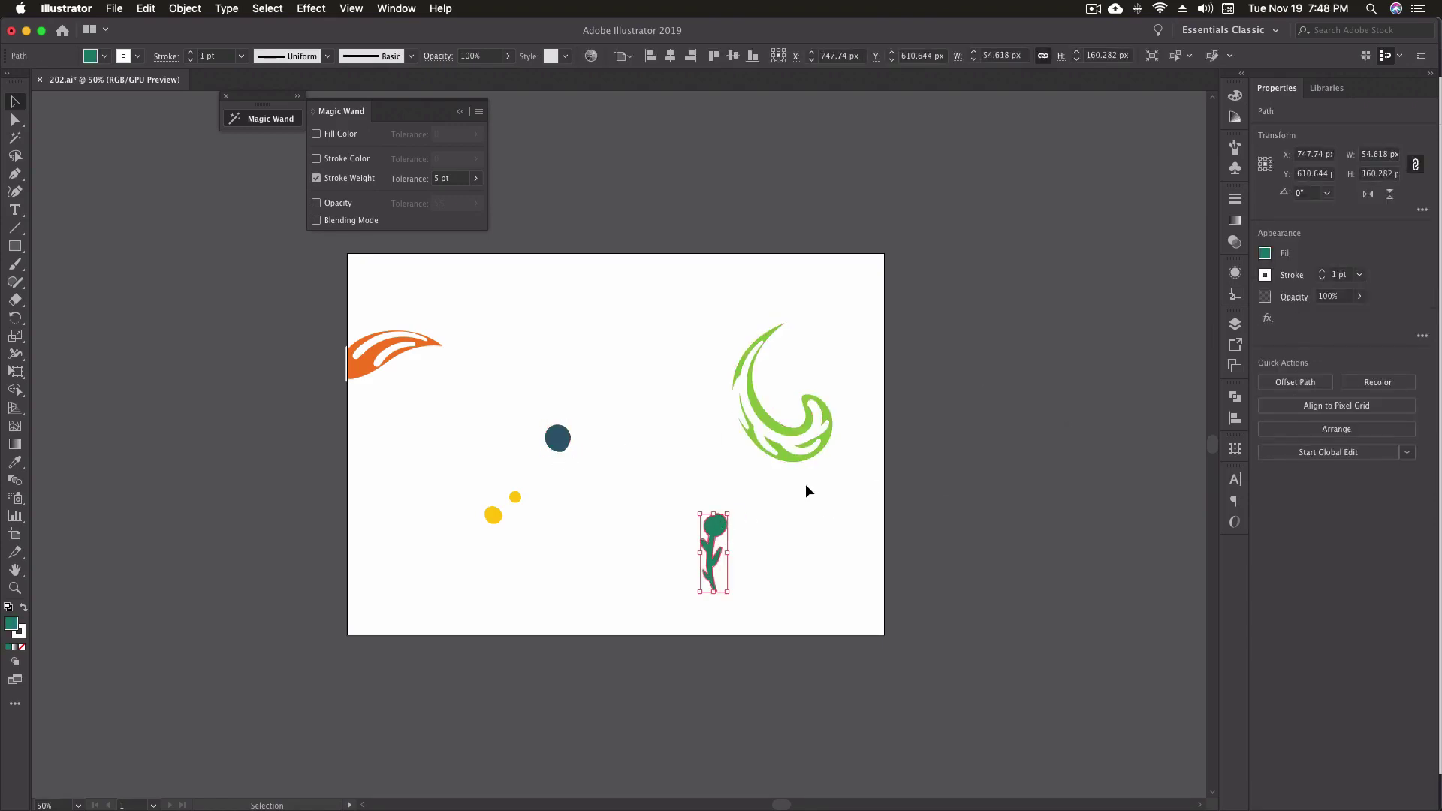
pyautogui.click(572, 478)
pyautogui.click(517, 497)
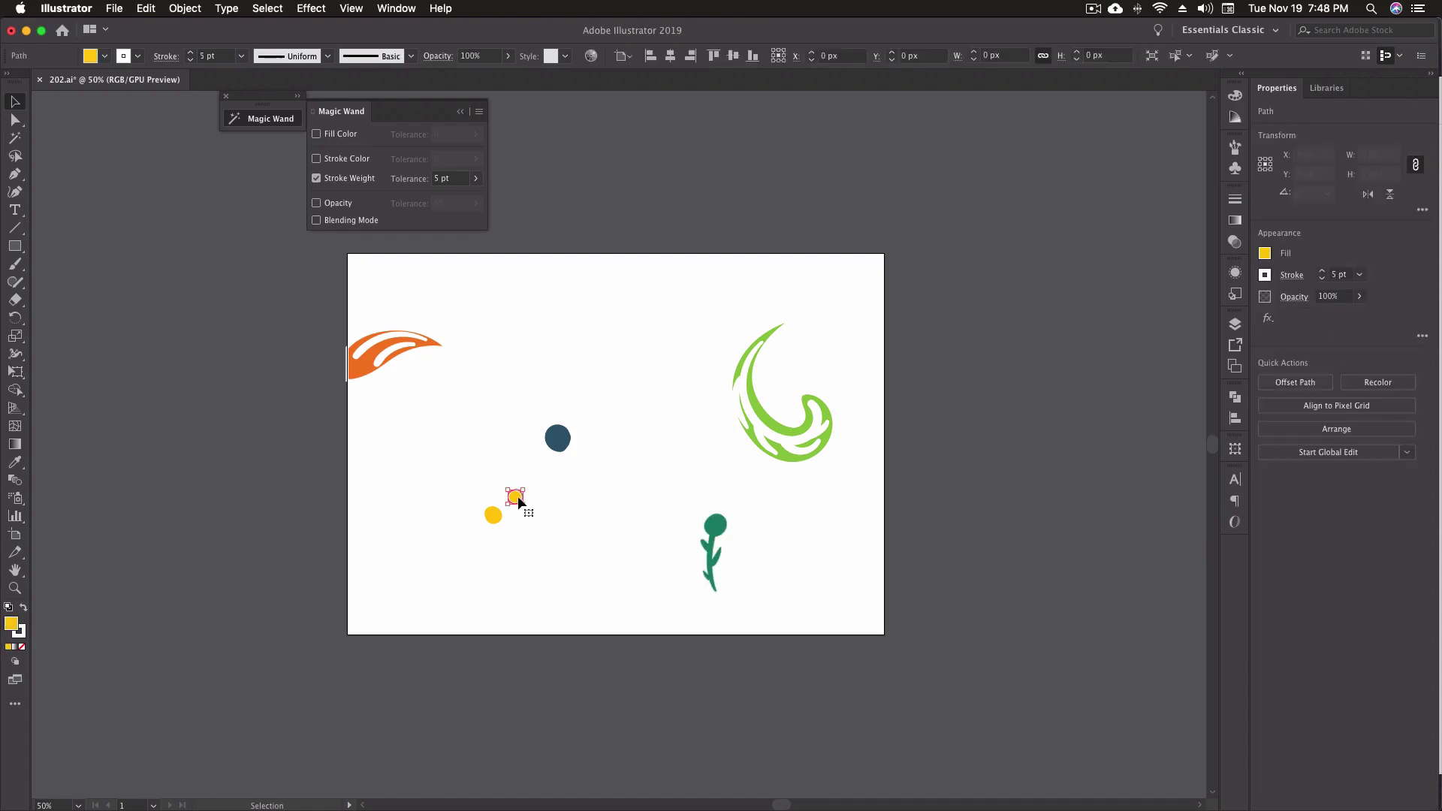
pyautogui.click(497, 517)
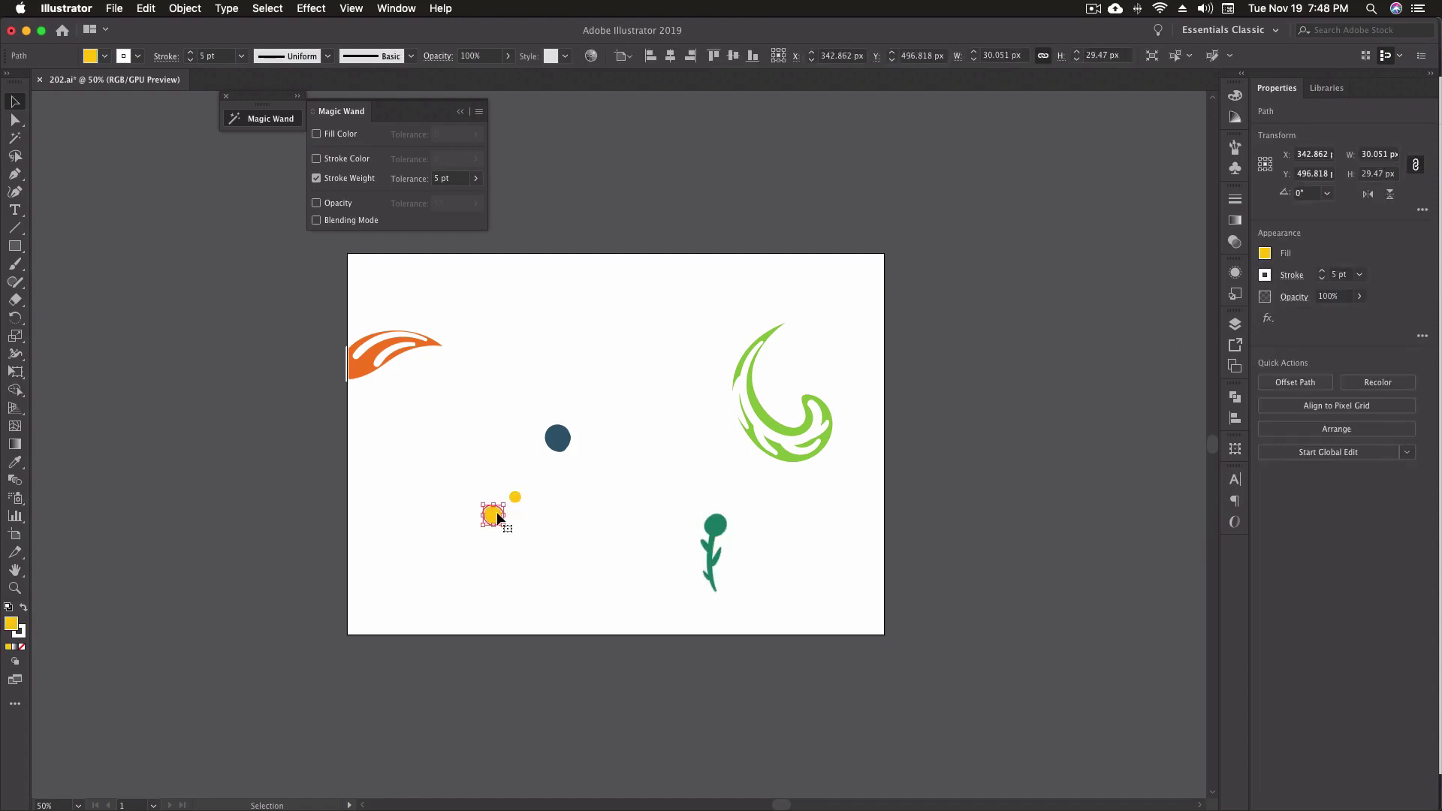
pyautogui.click(820, 422)
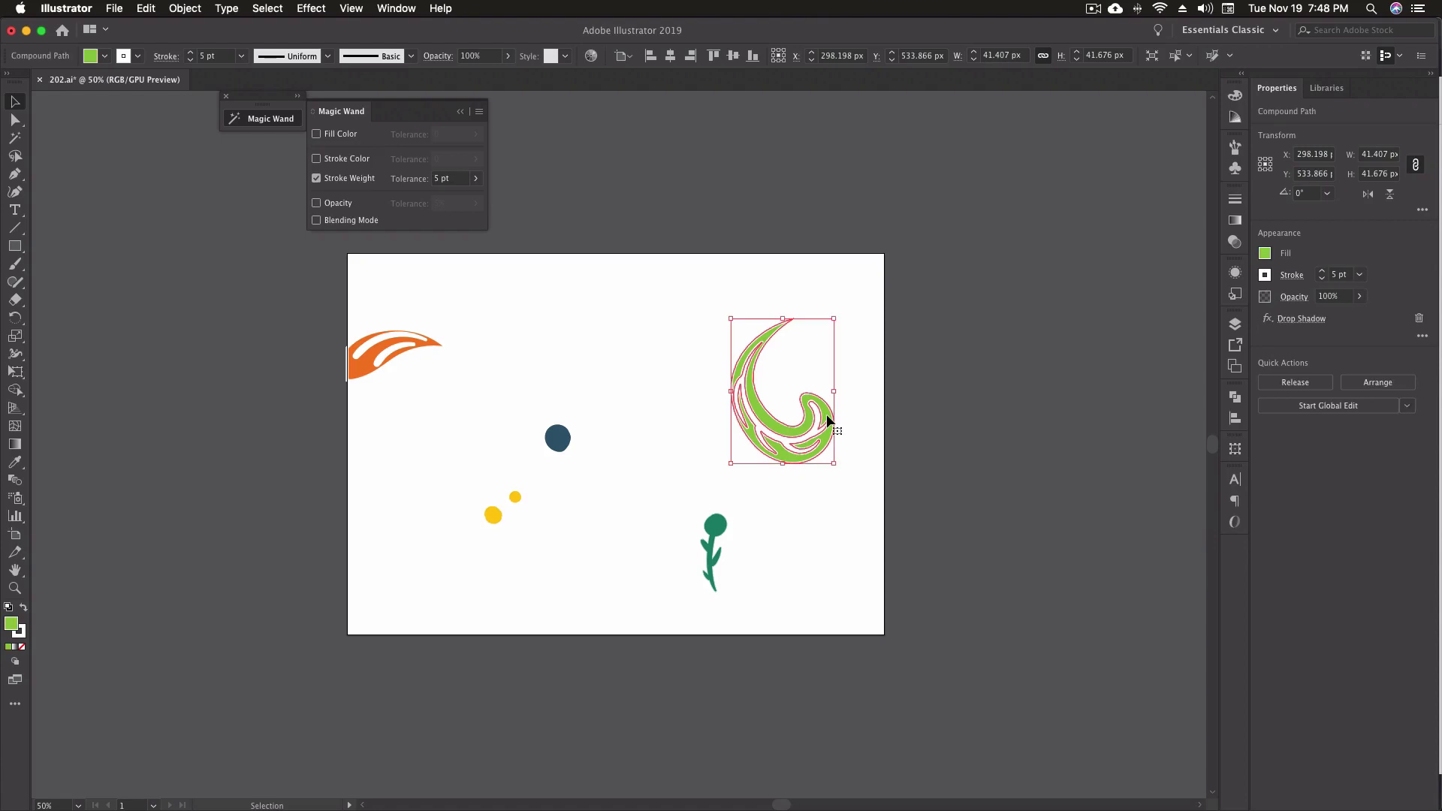
pyautogui.click(415, 347)
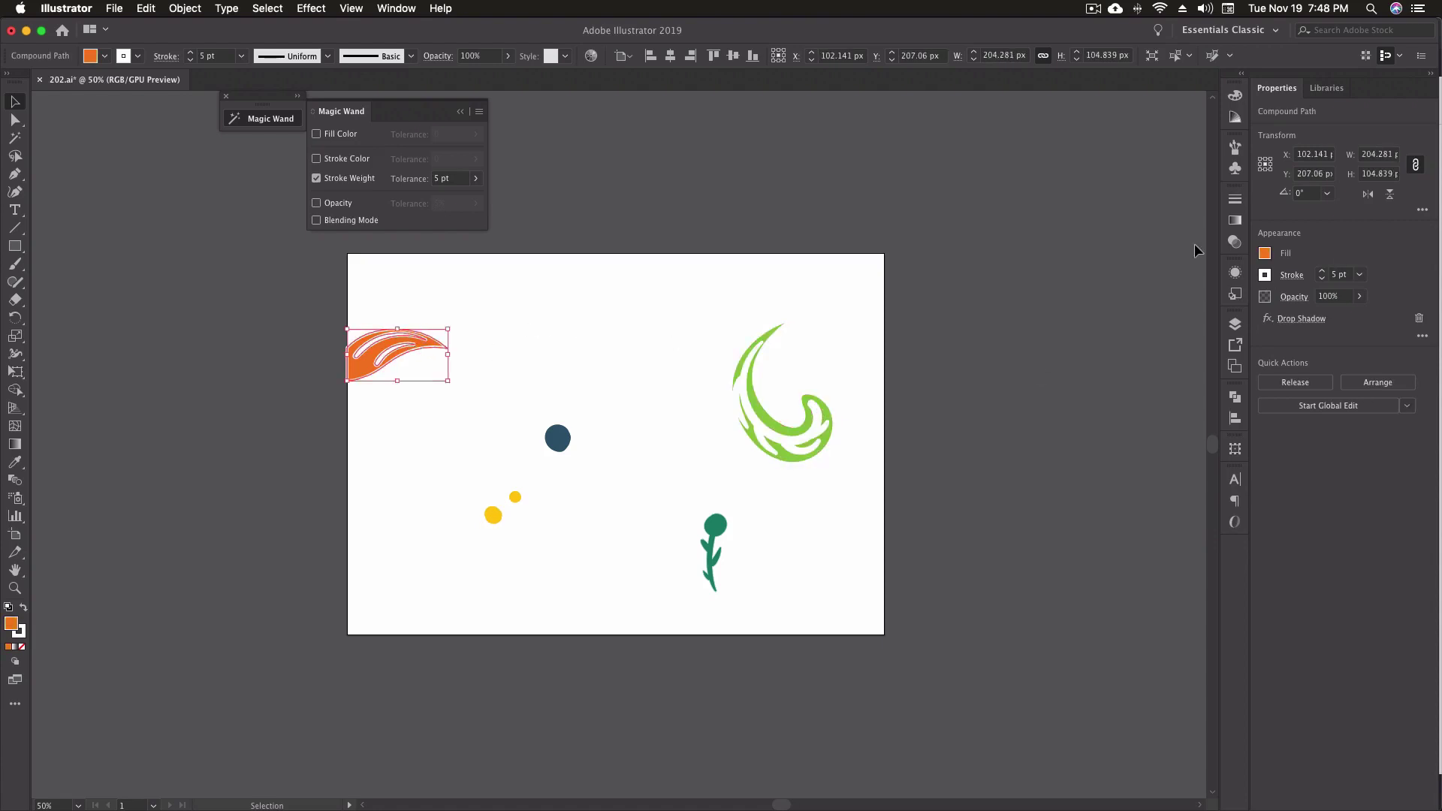
pyautogui.click(927, 305)
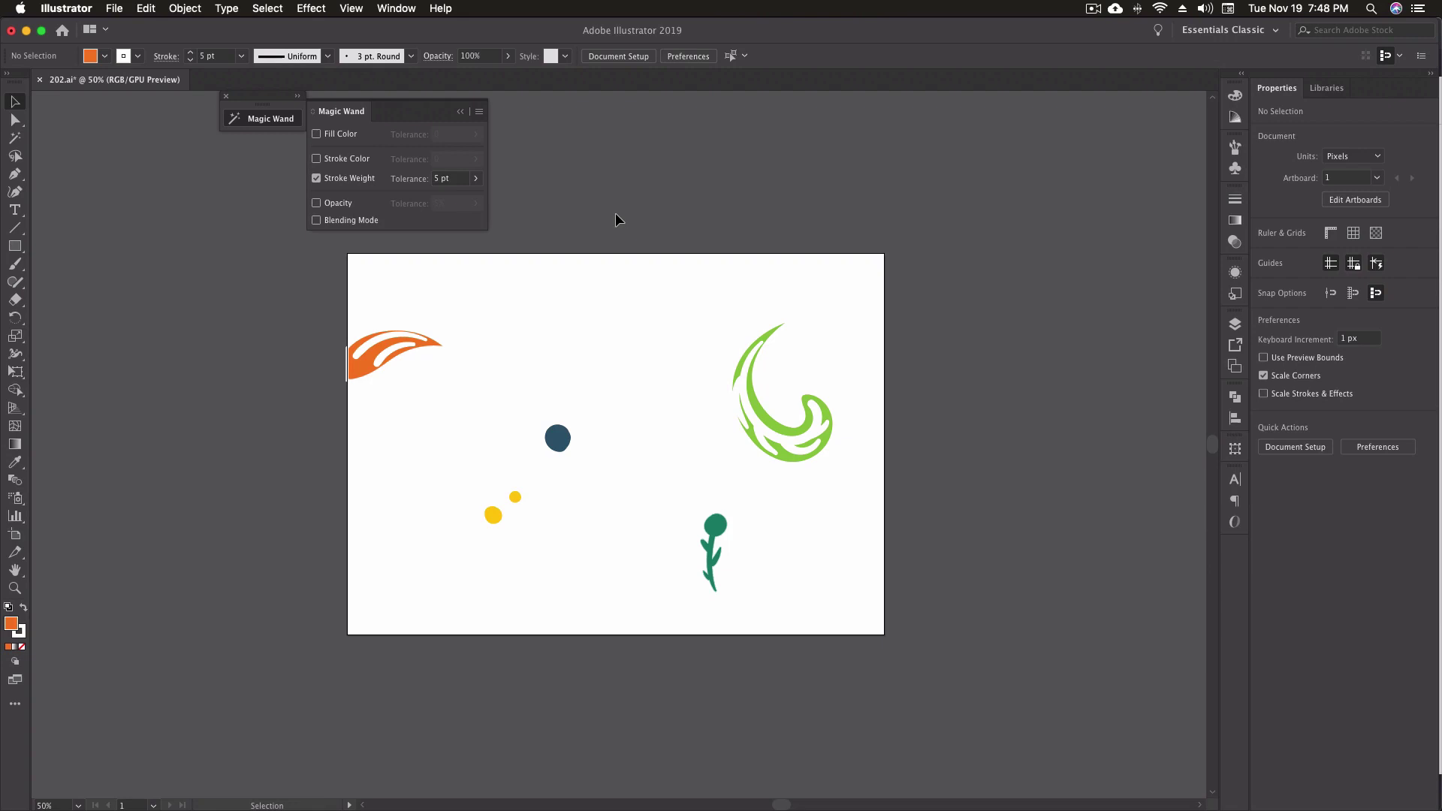
# Enable Blending Mode and Opacity matching in the Magic Wand panel, with 18% opacity tolerance.
pyautogui.click(368, 220)
pyautogui.click(342, 204)
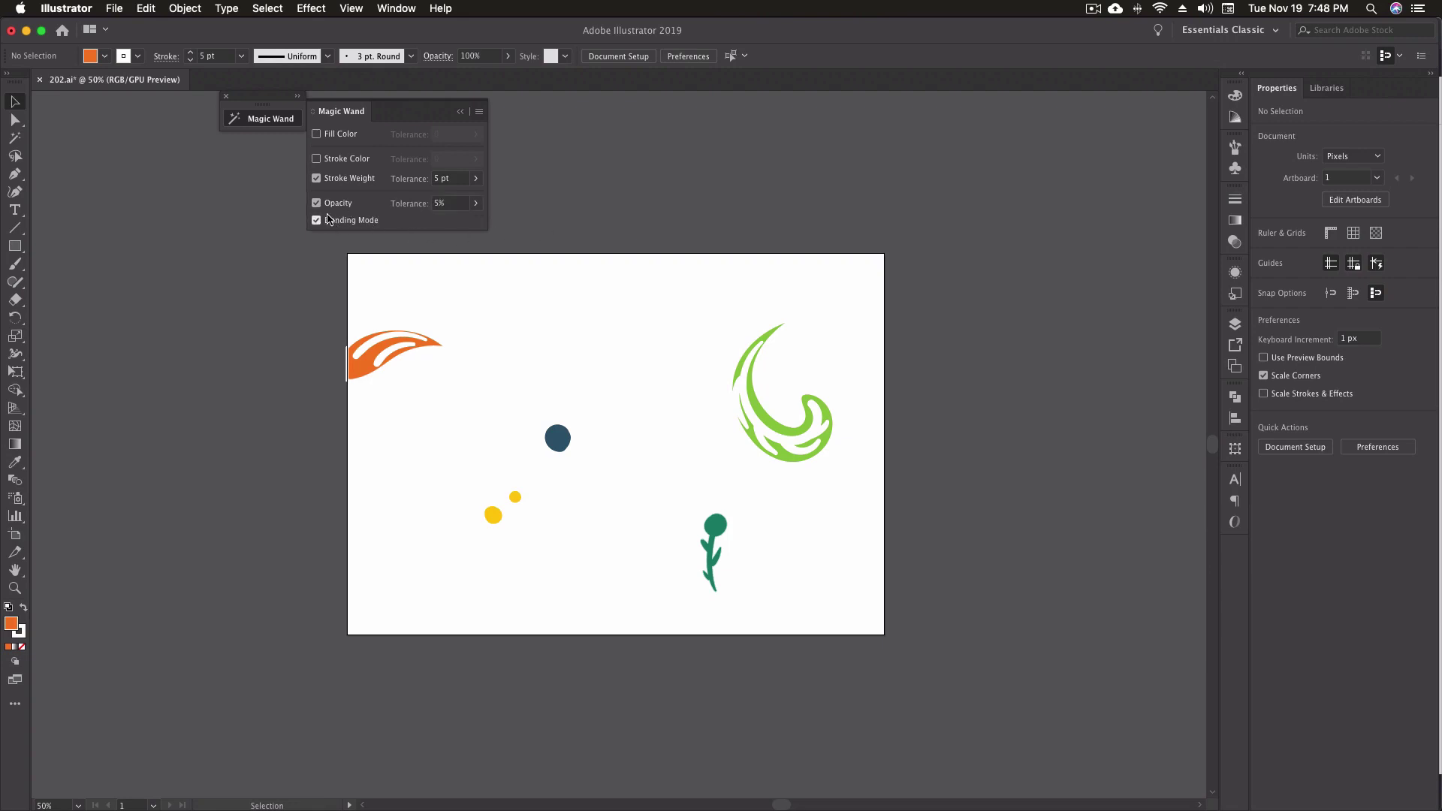
pyautogui.click(475, 203)
pyautogui.moveTo(425, 223)
pyautogui.mouseDown()
pyautogui.moveTo(459, 223)
pyautogui.moveTo(432, 225)
pyautogui.mouseUp()
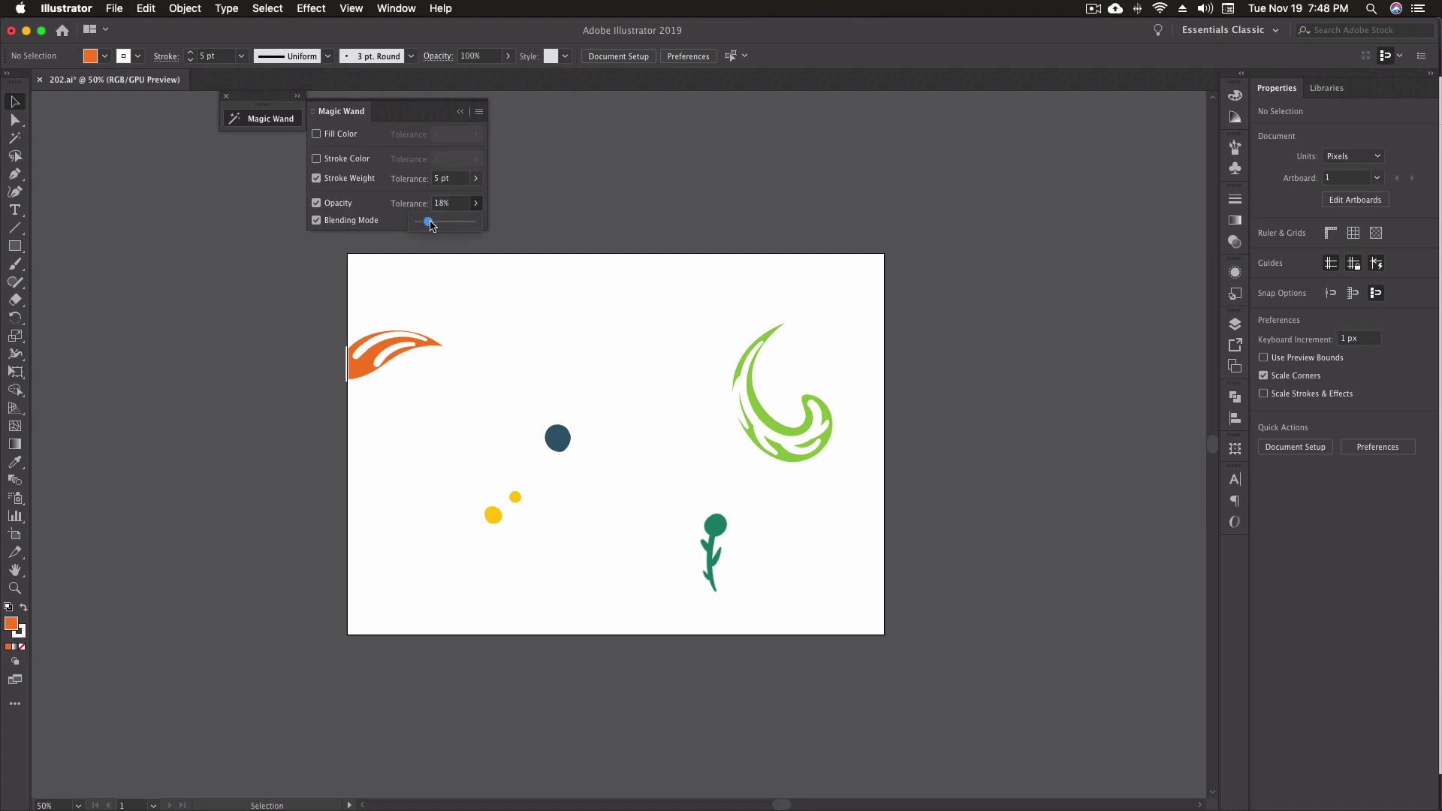
pyautogui.click(498, 216)
# Review the available blending modes in the Transparency settings without changing them.
pyautogui.click(438, 55)
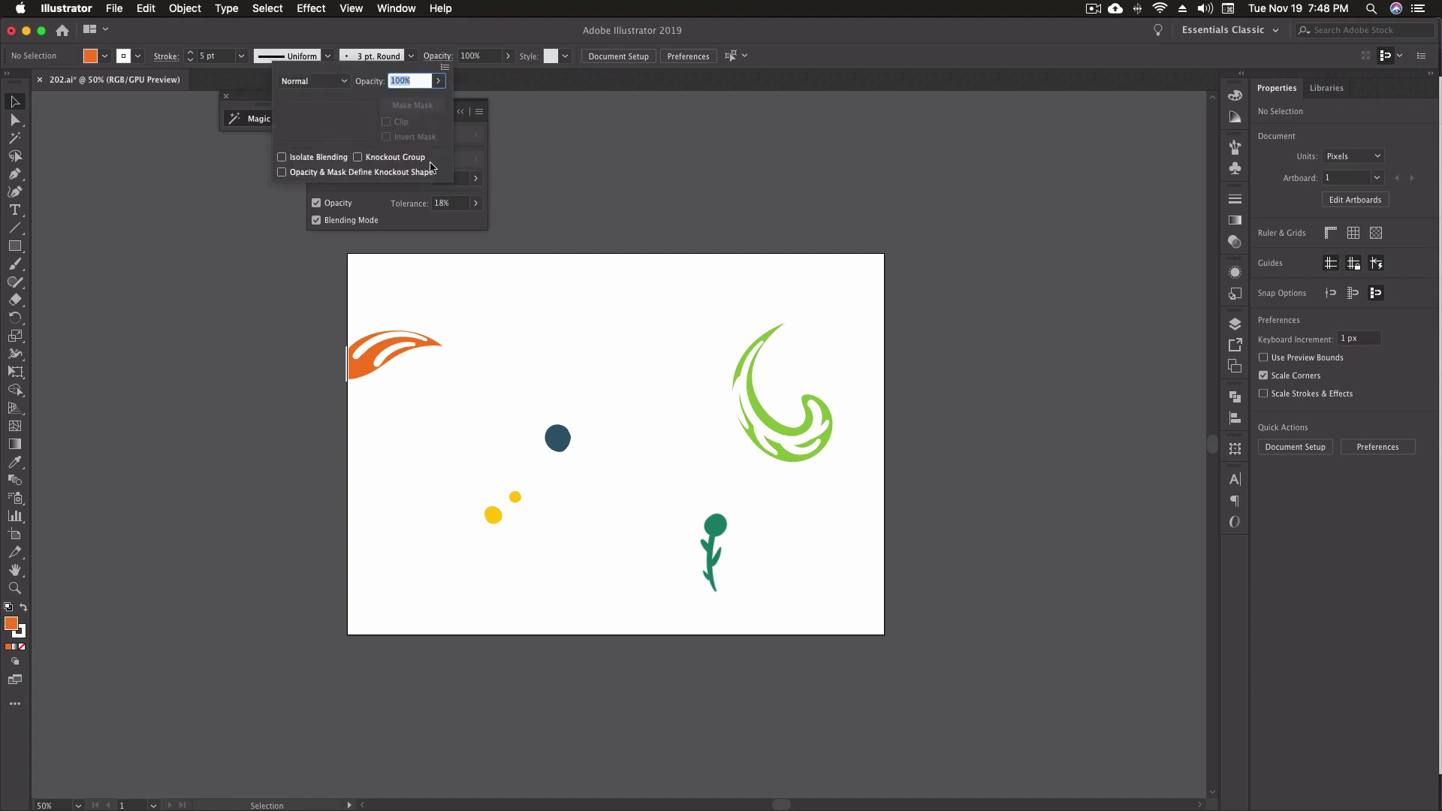
pyautogui.click(314, 81)
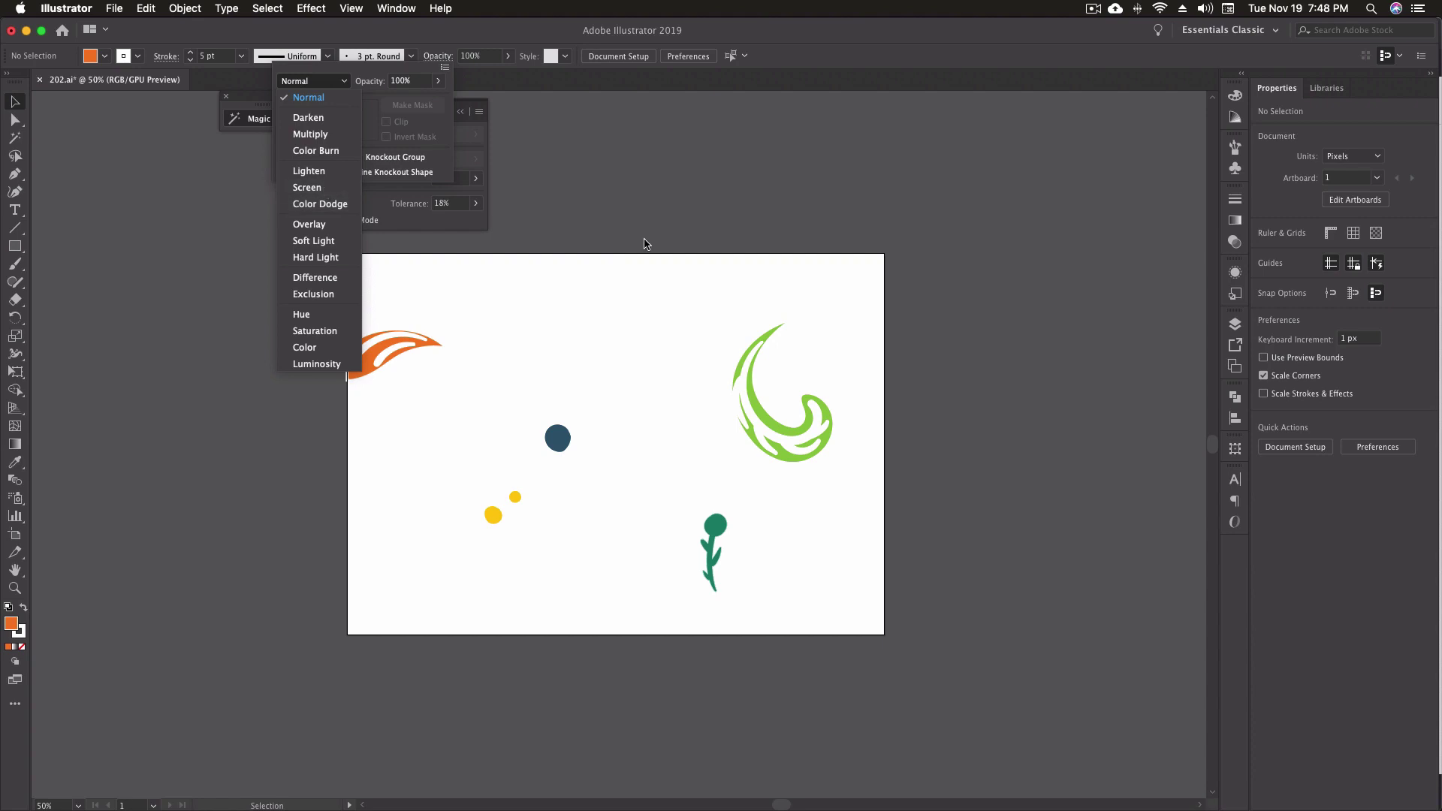
pyautogui.click(683, 233)
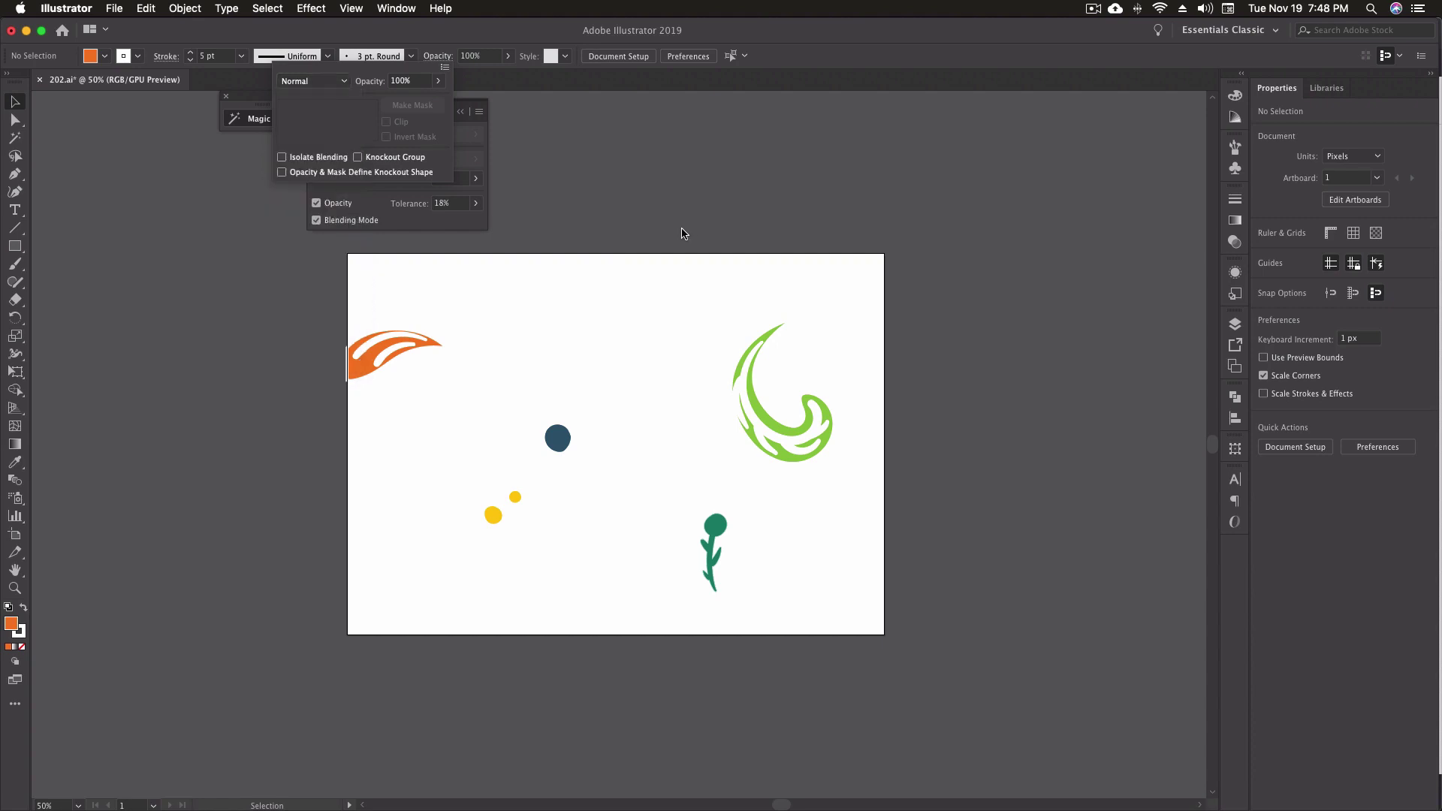
pyautogui.click(551, 132)
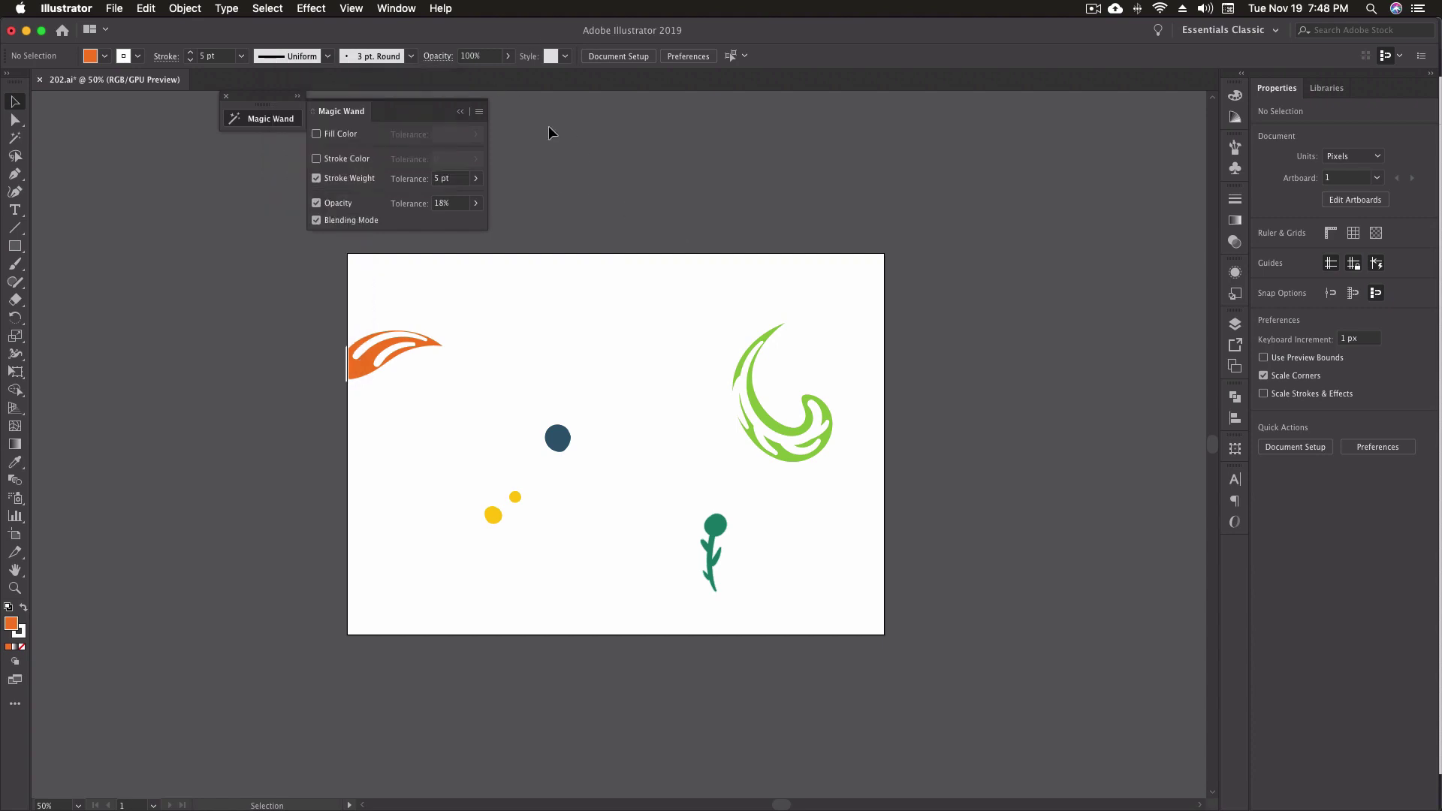